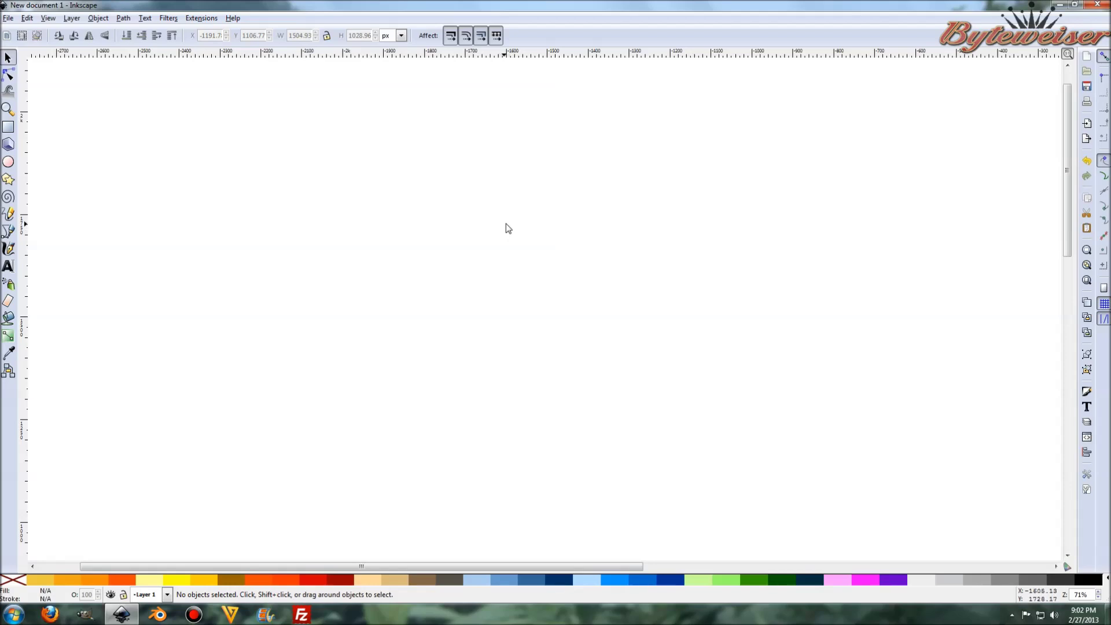
Switch to the Pencil (freehand) tool for drawing on the blank canvas.
left_click(8, 215)
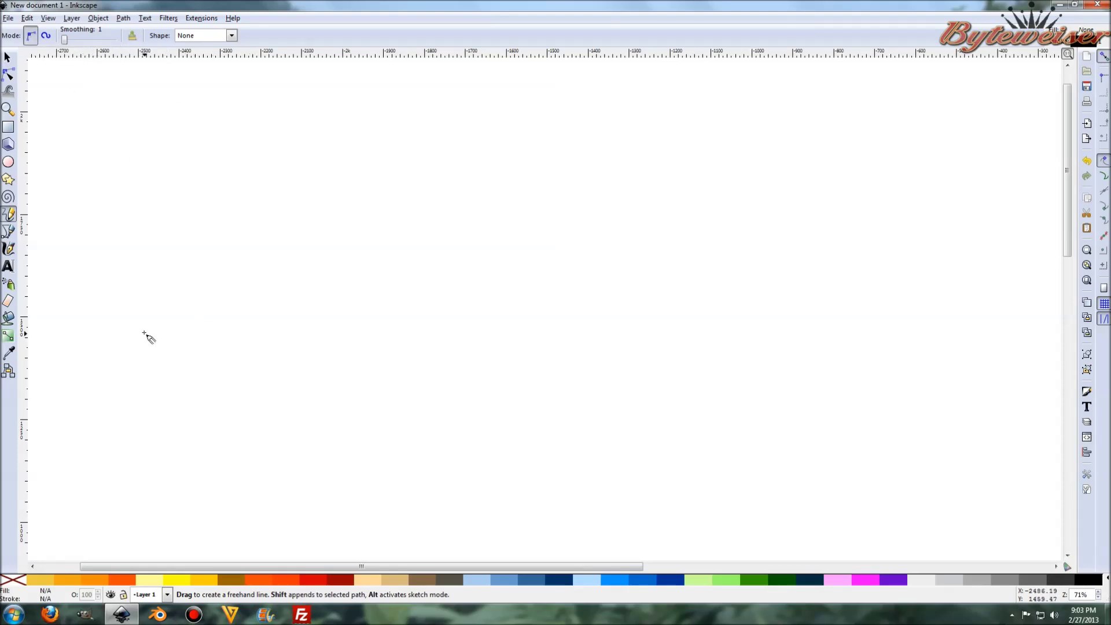
Draw trial zig-zag strokes, raising pencil smoothing to 42 for a smoother second line.
mouse_move(91, 309)
left_mouse_down()
mouse_move(411, 350)
mouse_move(687, 416)
left_mouse_up()
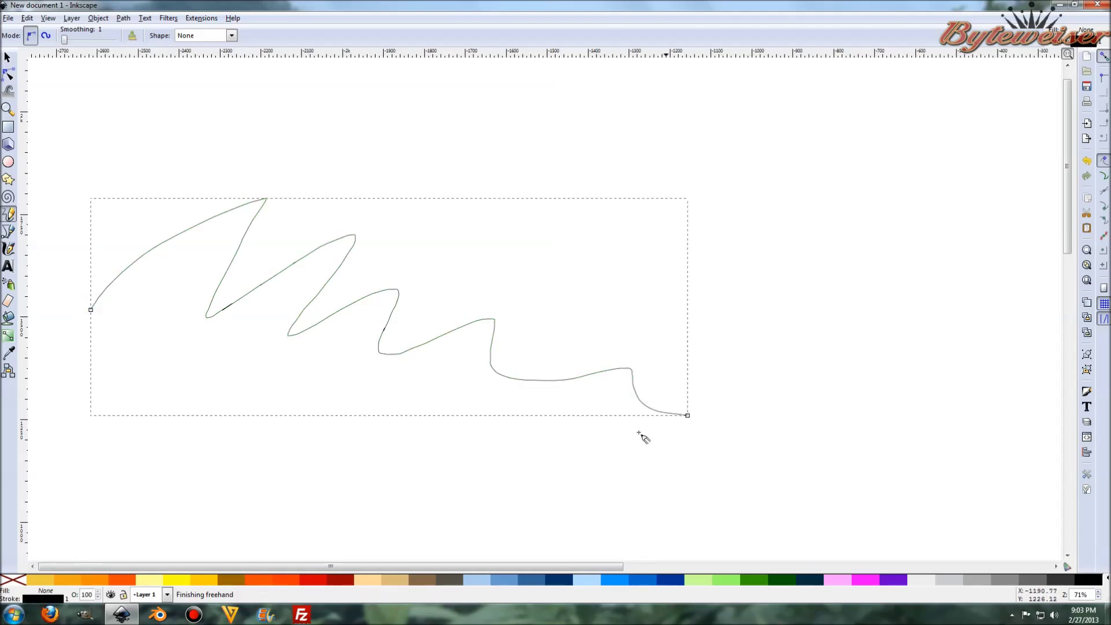
left_click_drag(152, 259, 149, 256)
mouse_move(66, 40)
left_mouse_down()
mouse_move(96, 40)
mouse_move(85, 41)
left_mouse_up()
mouse_move(117, 187)
left_mouse_down()
mouse_move(224, 132)
mouse_move(364, 223)
mouse_move(827, 278)
mouse_move(957, 406)
left_mouse_up()
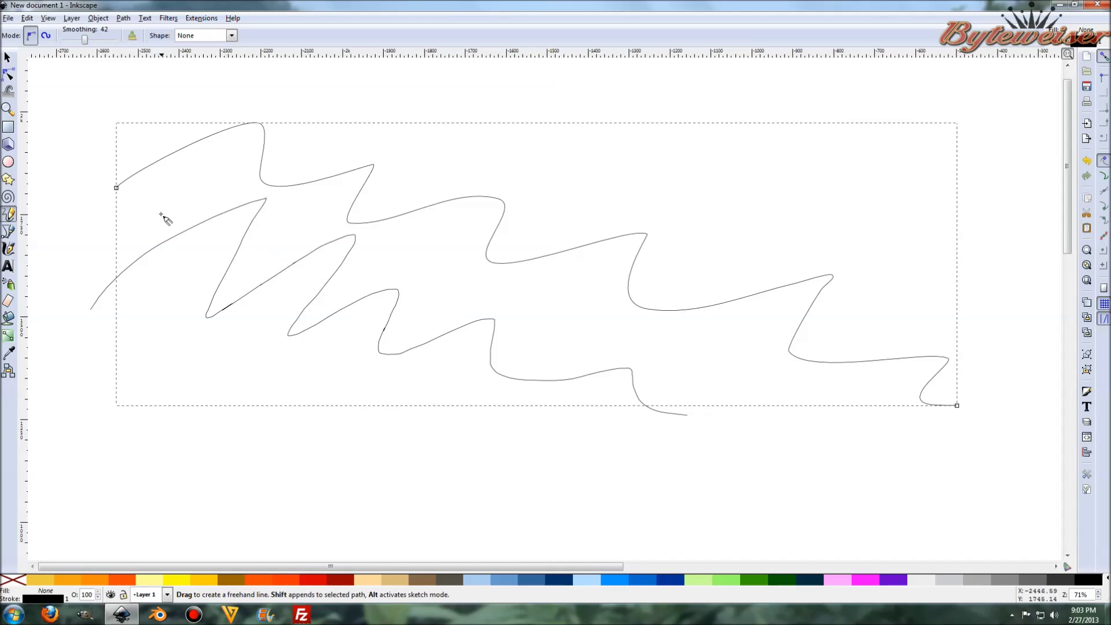
Delete both zig-zag test paths to leave the canvas empty.
left_click(8, 58)
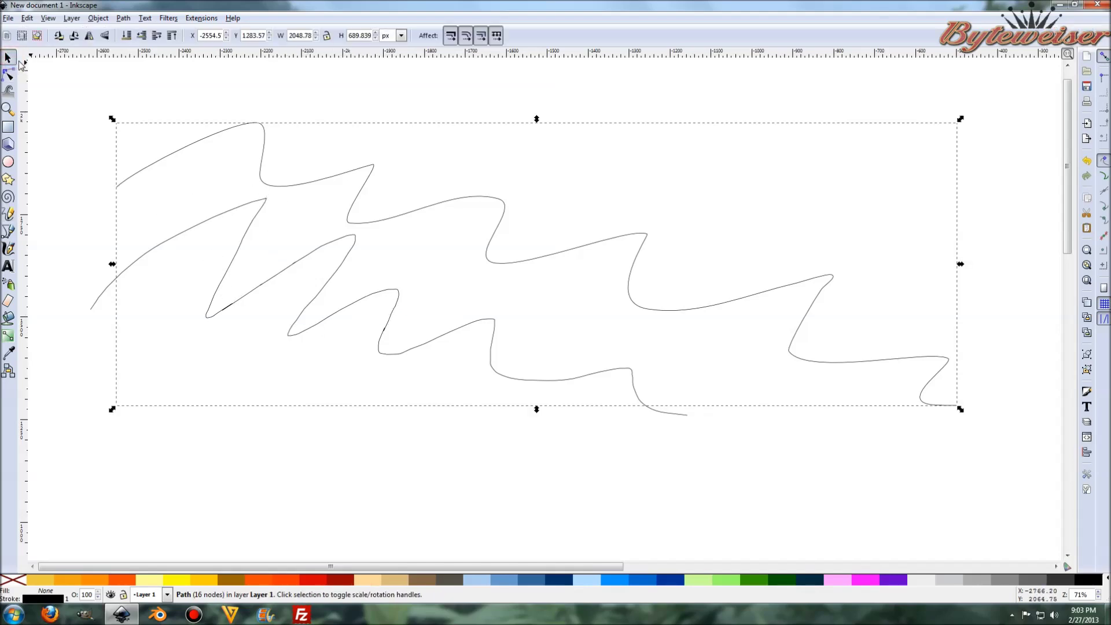
key("Delete")
left_click(187, 230)
key("Delete")
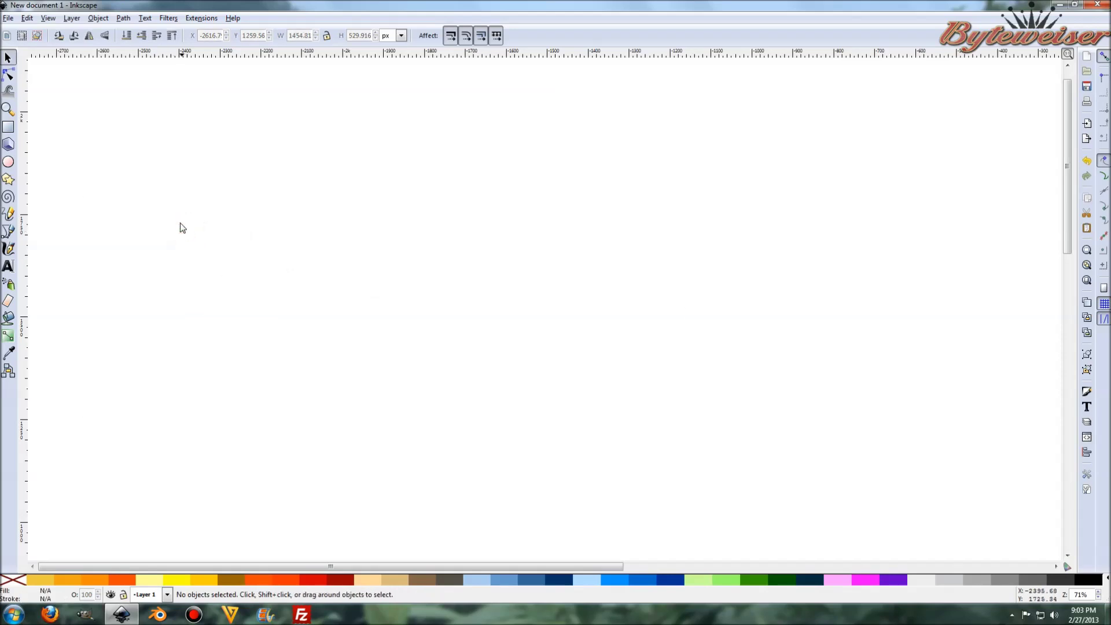
left_click(10, 215)
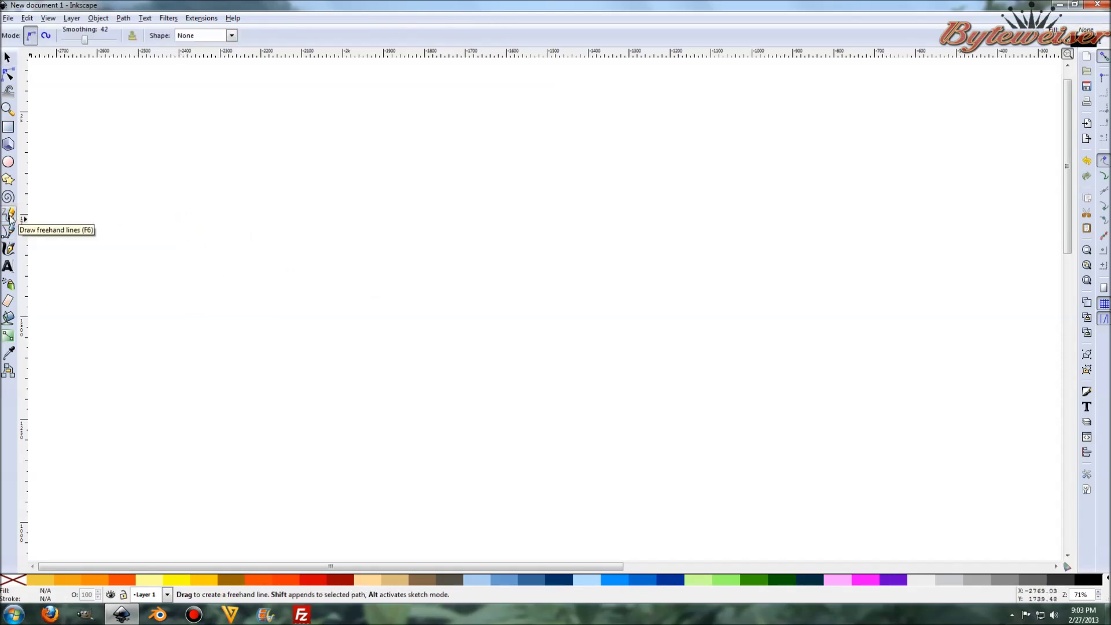
Enable Spiro mode with the Ellipse stroke shape and draw a trial spiral on the left.
left_click(46, 36)
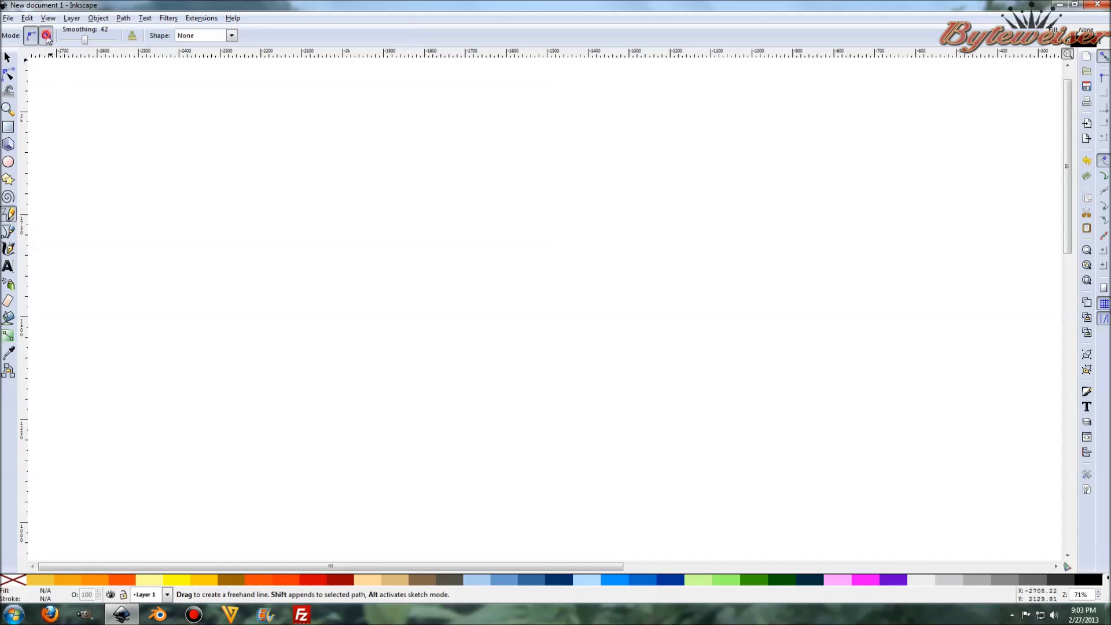
left_click(199, 35)
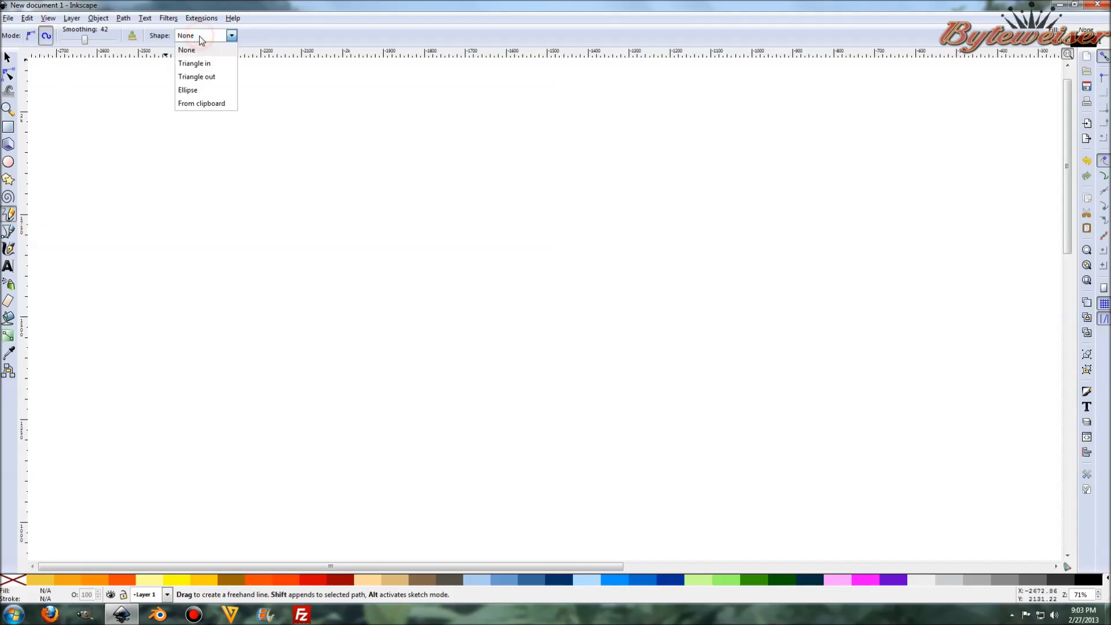
left_click(197, 93)
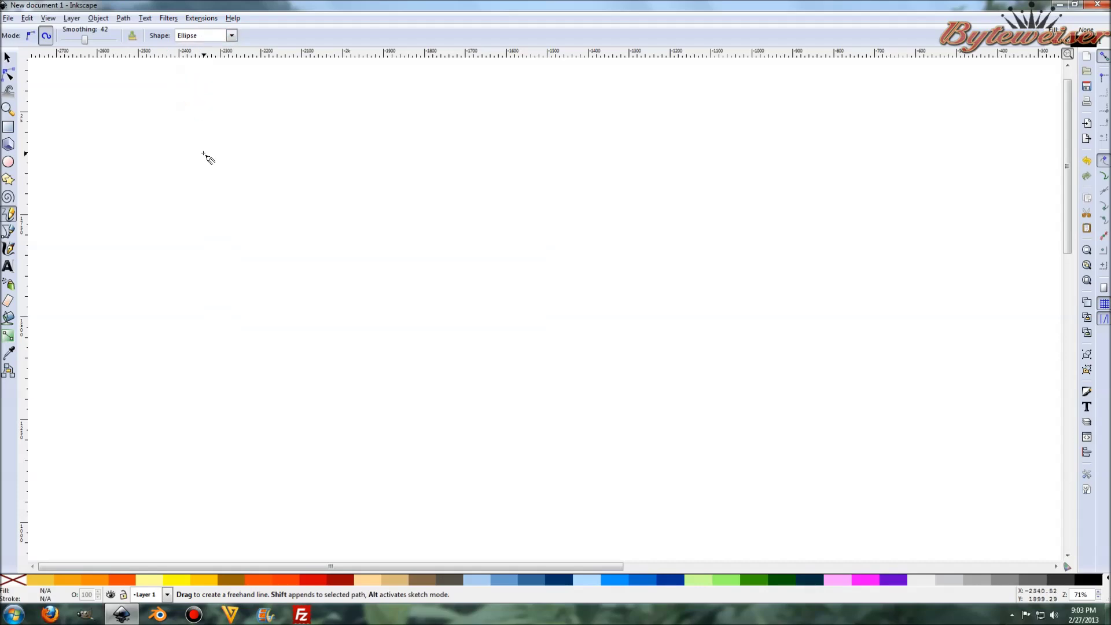
mouse_move(454, 189)
left_mouse_down()
mouse_move(452, 224)
mouse_move(494, 127)
mouse_move(255, 64)
mouse_move(278, 53)
left_mouse_up()
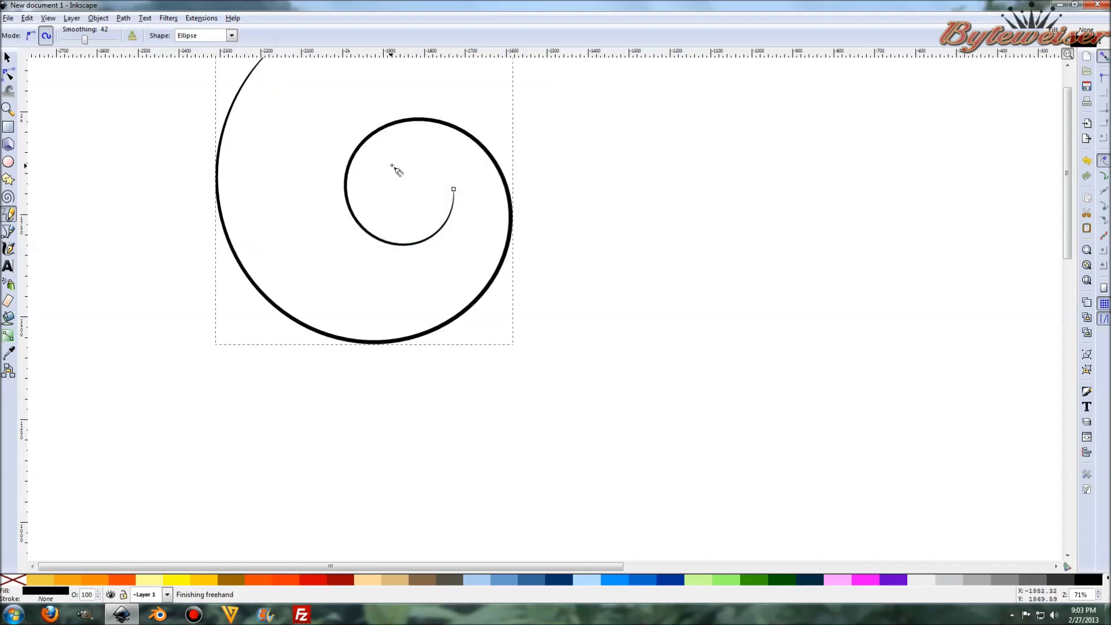
scroll(396, 169, "up", 1)
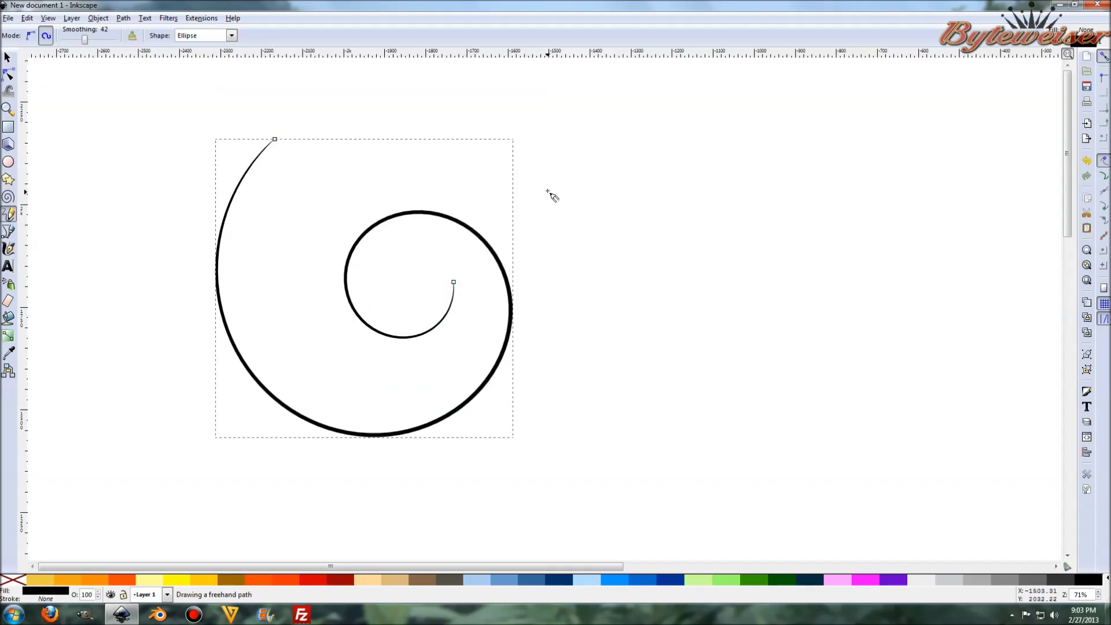
Draw a Triangle in spiral in the middle and a Triangle out spiral on the right.
left_click(208, 37)
left_click(212, 65)
mouse_move(668, 214)
left_mouse_down()
mouse_move(743, 155)
mouse_move(811, 301)
mouse_move(560, 250)
mouse_move(620, 118)
left_mouse_up()
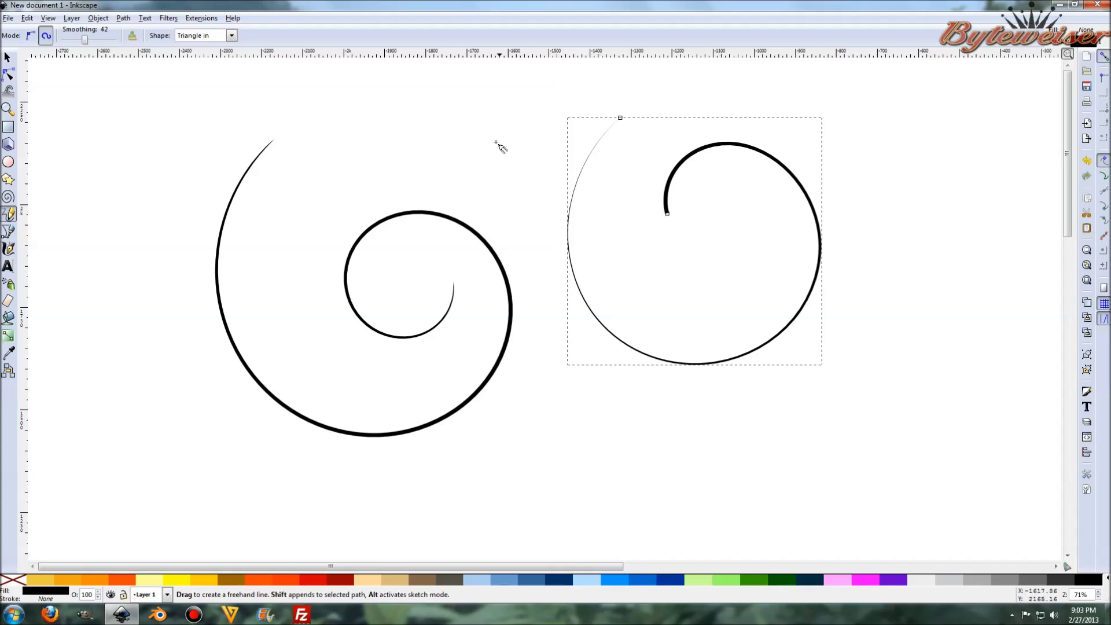
left_click(231, 35)
left_click(214, 78)
mouse_move(933, 217)
left_mouse_down()
mouse_move(1040, 208)
mouse_move(853, 302)
mouse_move(929, 108)
left_mouse_up()
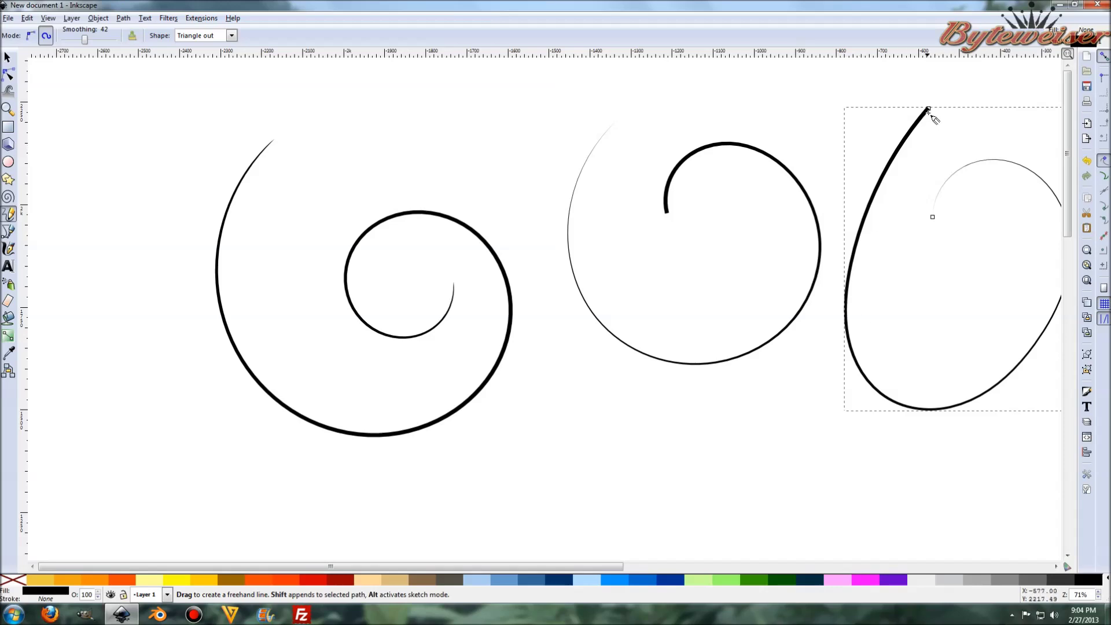
Delete the right, middle and left trial spirals.
key("F1")
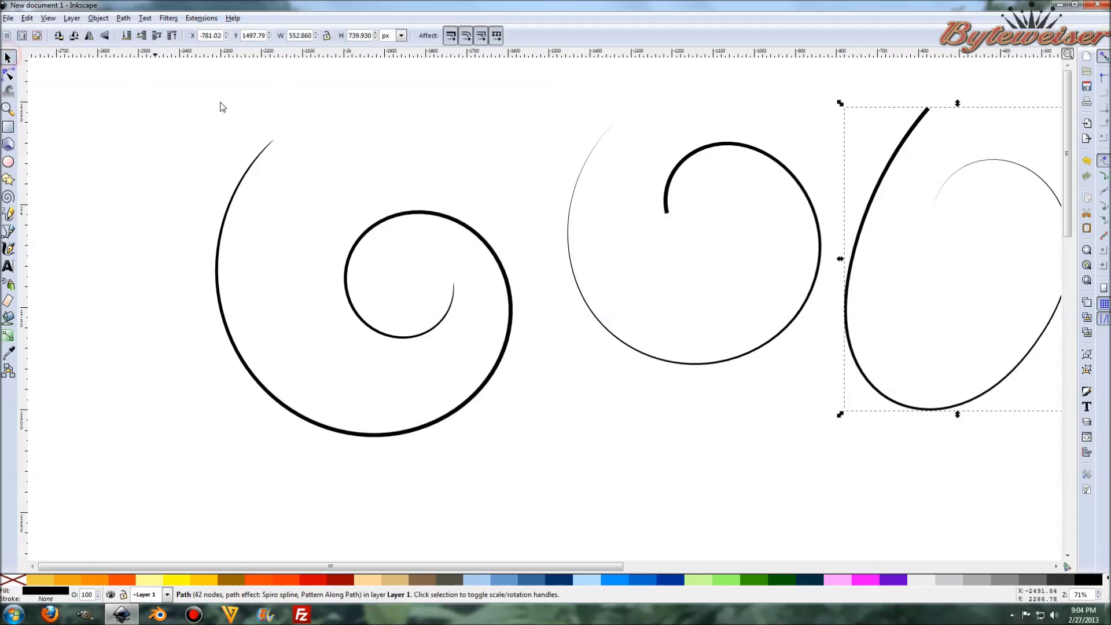
key("Delete")
left_click(702, 163)
key("Delete")
left_click(243, 164)
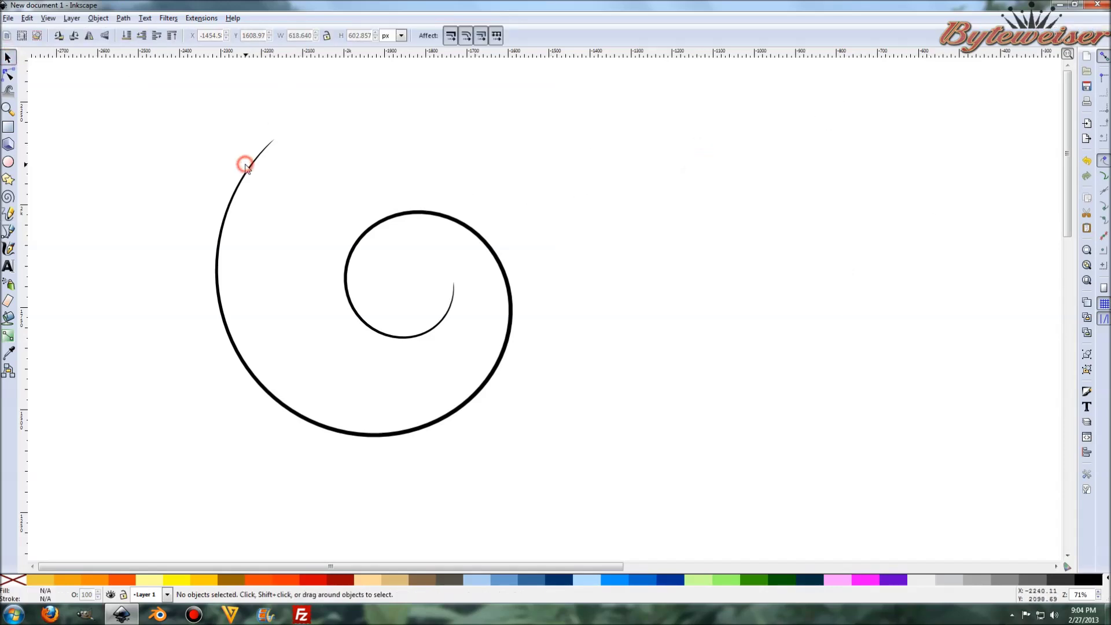
key("Delete")
key("Delete")
left_click(8, 232)
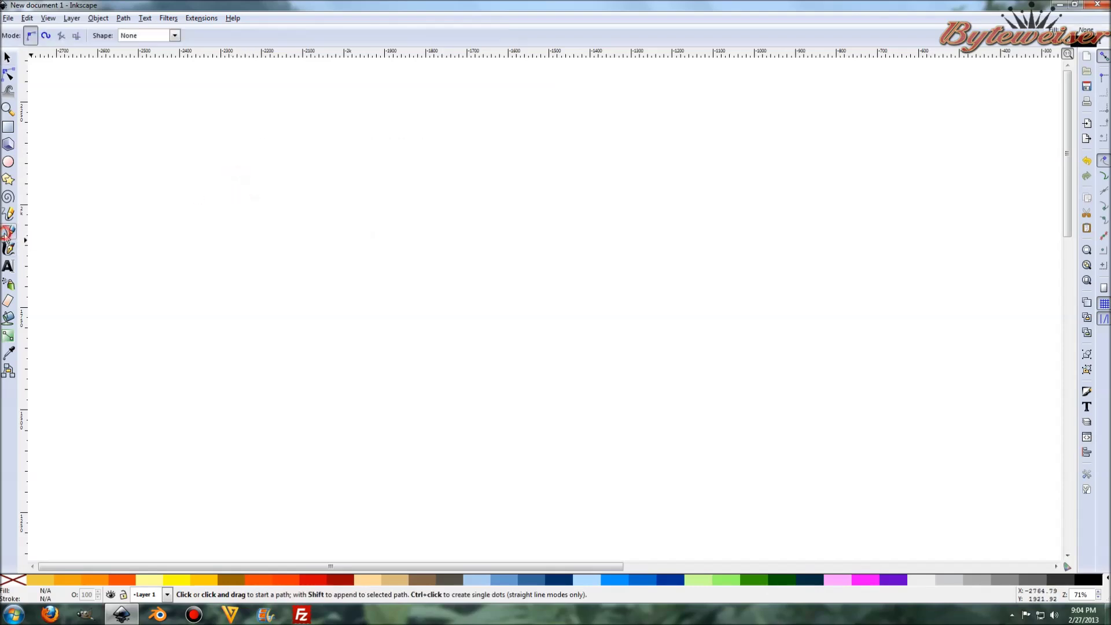
left_click(184, 242)
left_click(265, 183)
left_click(288, 228)
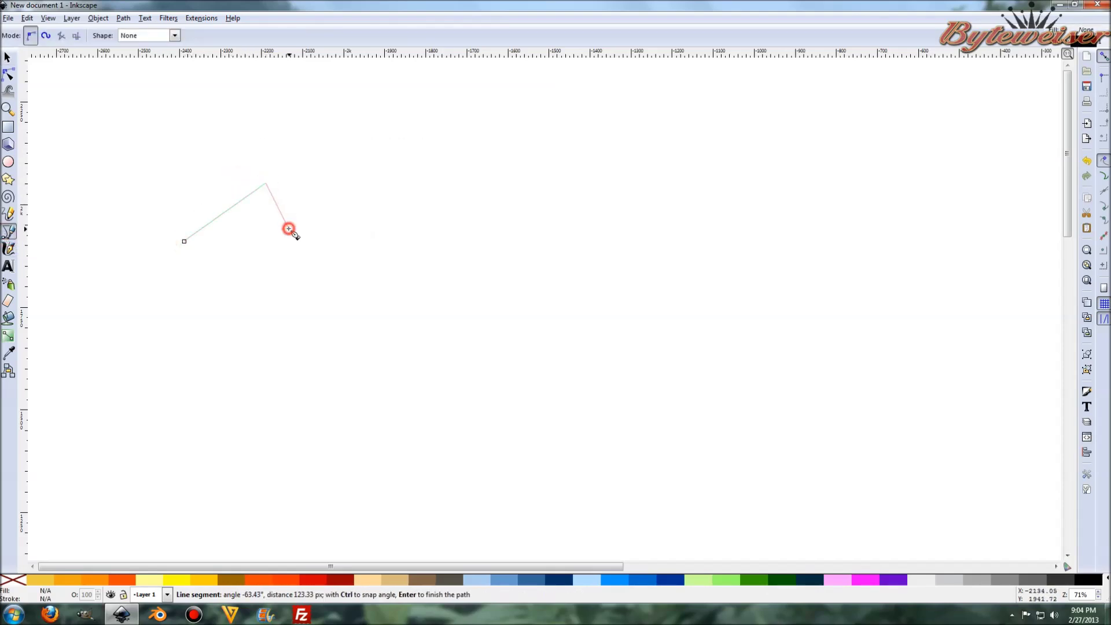
left_click(395, 161)
left_click(428, 219)
left_click(386, 268)
left_click(540, 272)
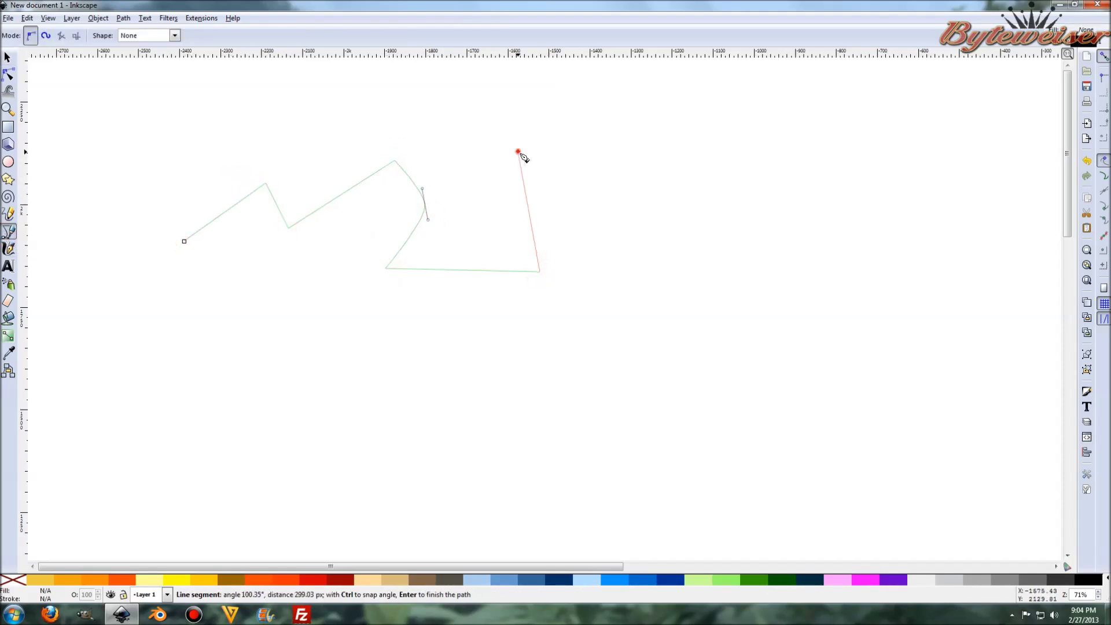
left_click(518, 152)
left_click(669, 168)
left_click(681, 272)
left_click(336, 428)
left_click(333, 324)
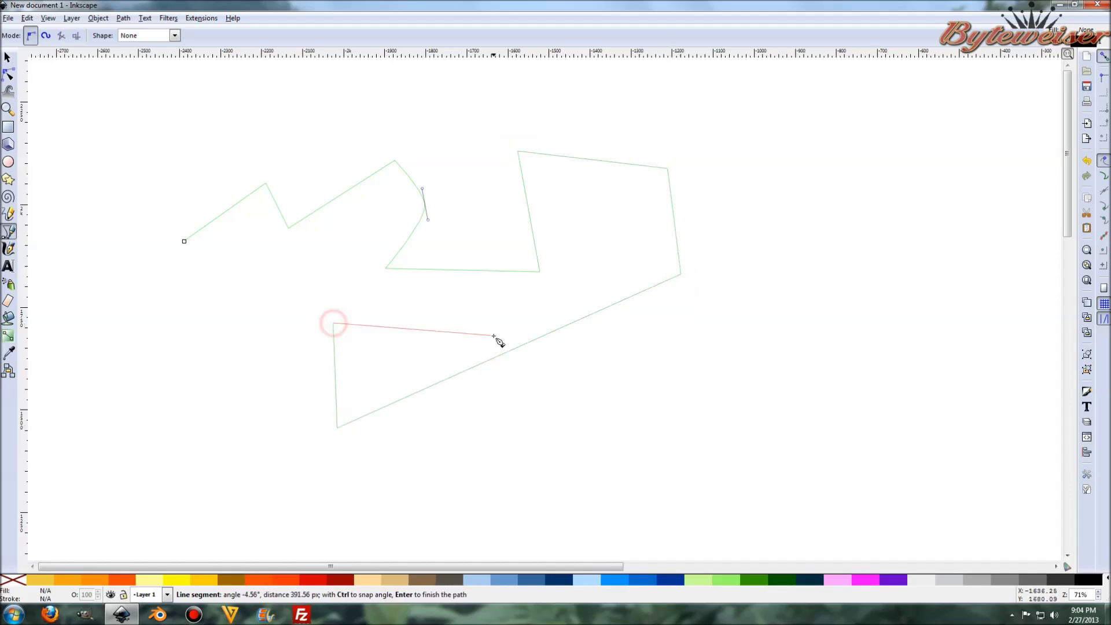
left_click(493, 335)
left_click(326, 296)
left_click(217, 365)
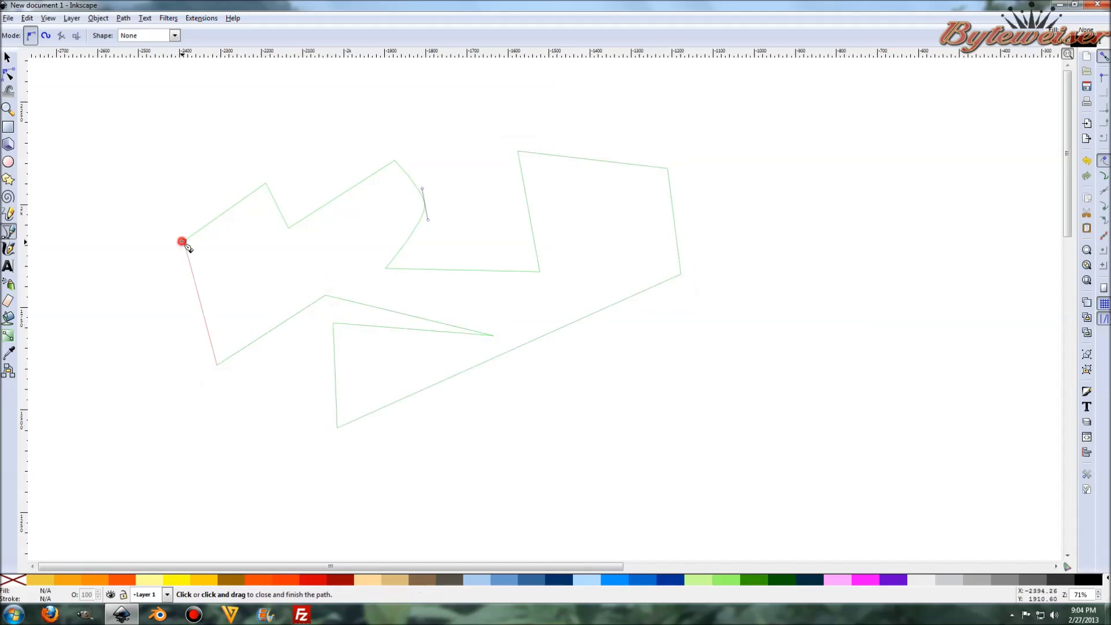
left_click(184, 241)
key("s")
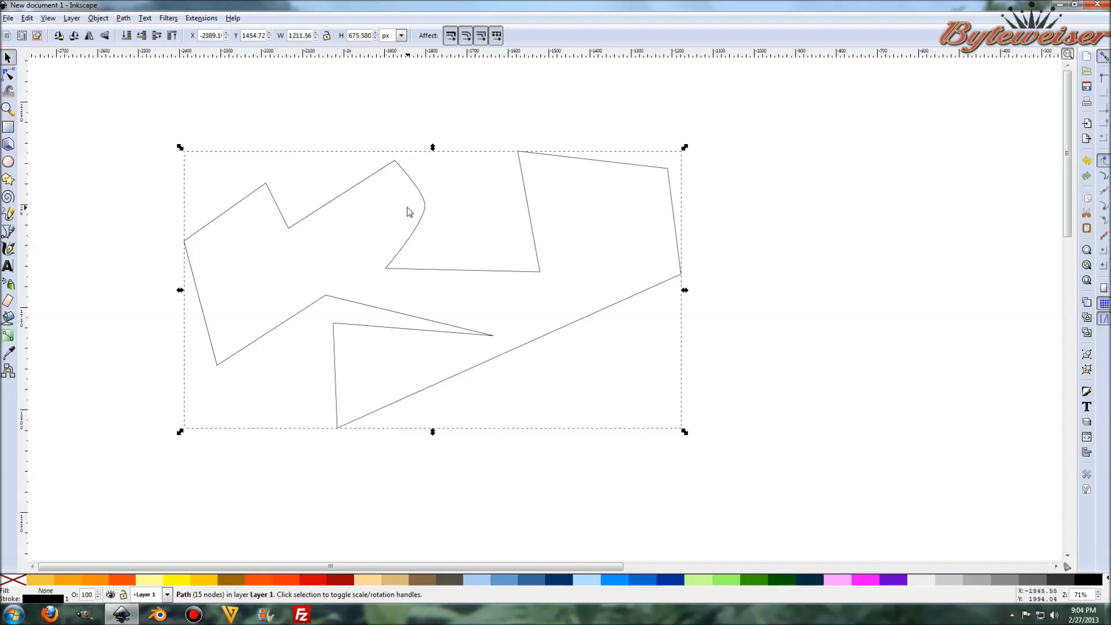
key("ctrl")
key("Delete")
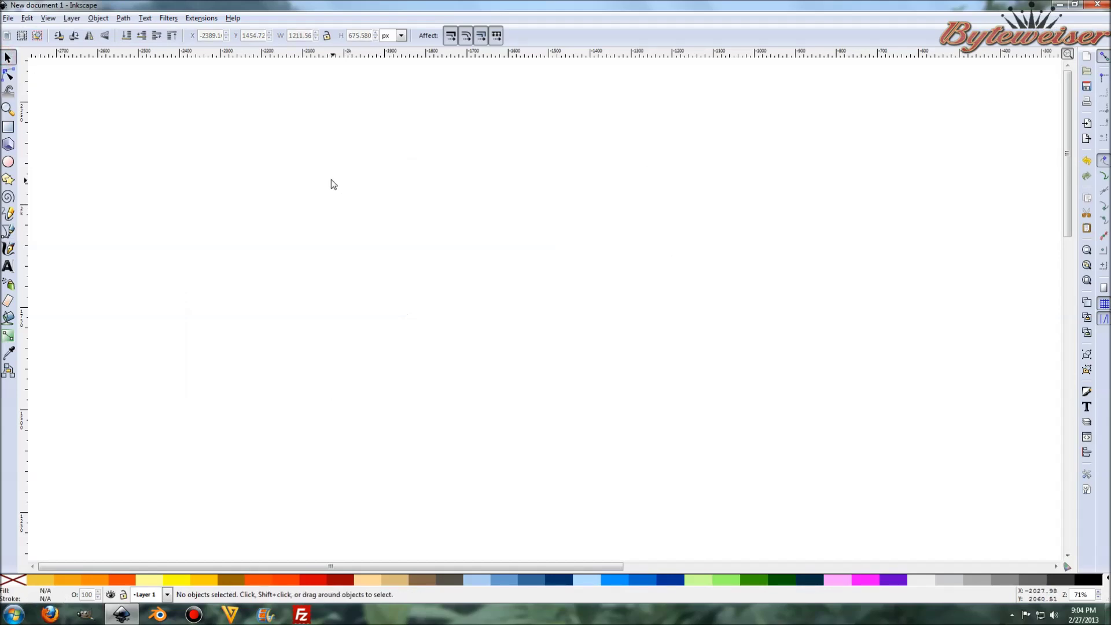
Set the pencil stroke shape to From clipboard and draw several test strokes.
left_click(9, 214)
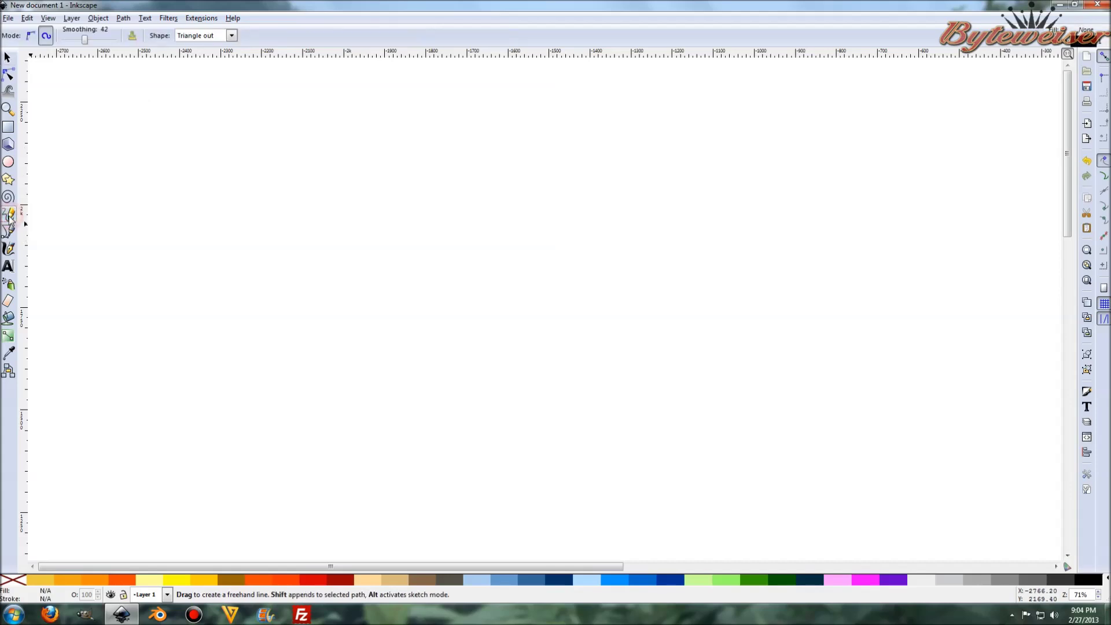
left_click(212, 36)
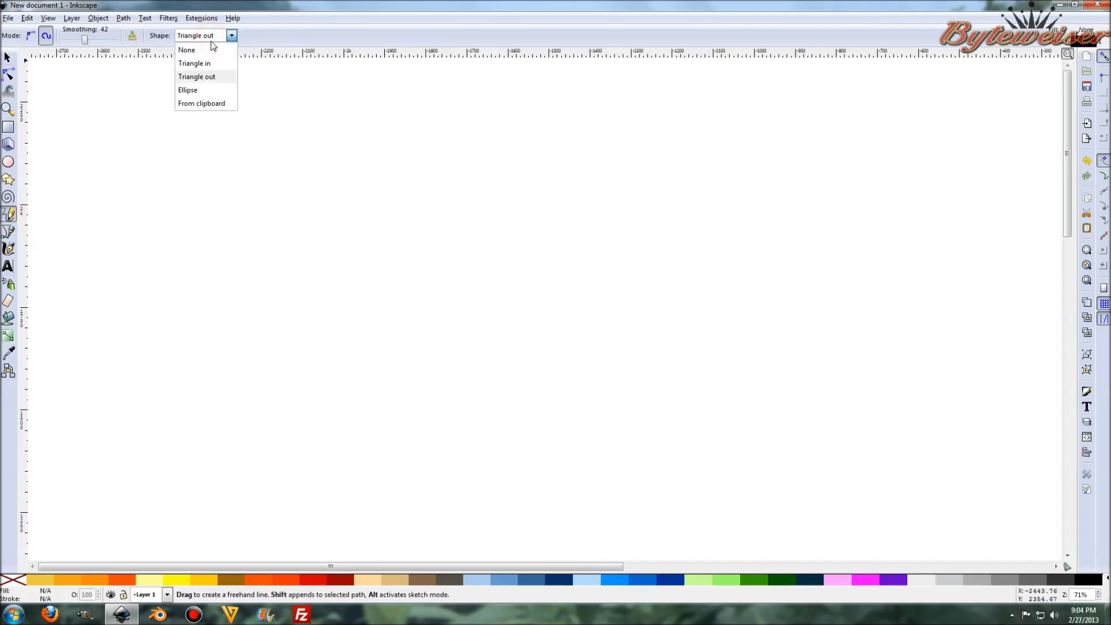
left_click(207, 104)
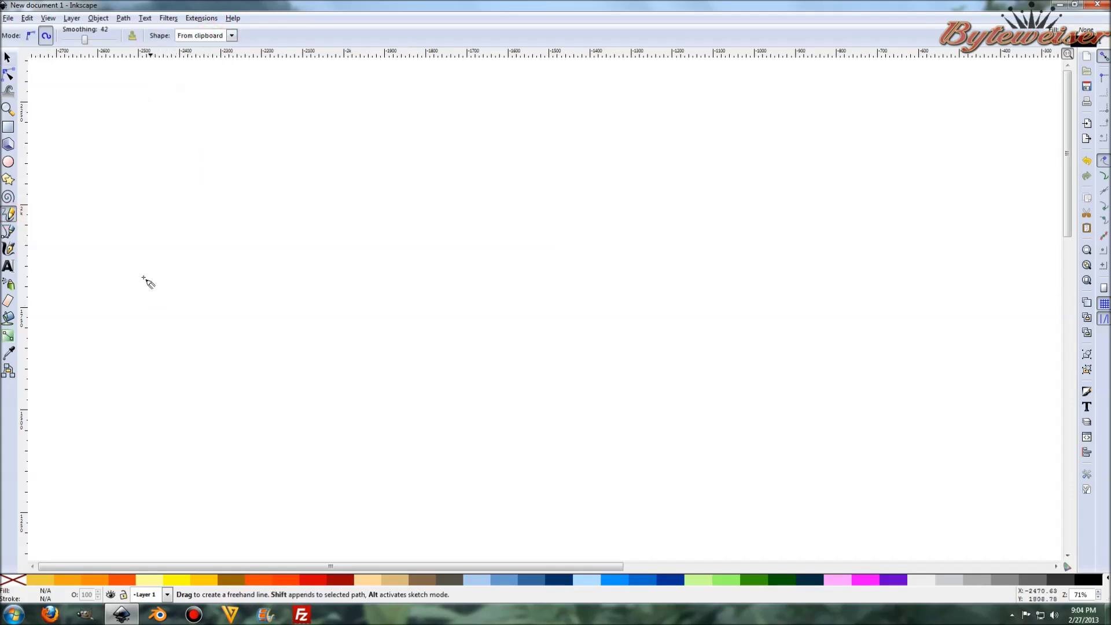
mouse_move(128, 291)
left_mouse_down()
mouse_move(298, 241)
mouse_move(277, 70)
mouse_move(313, 78)
left_mouse_up()
scroll(307, 179, "down", 4)
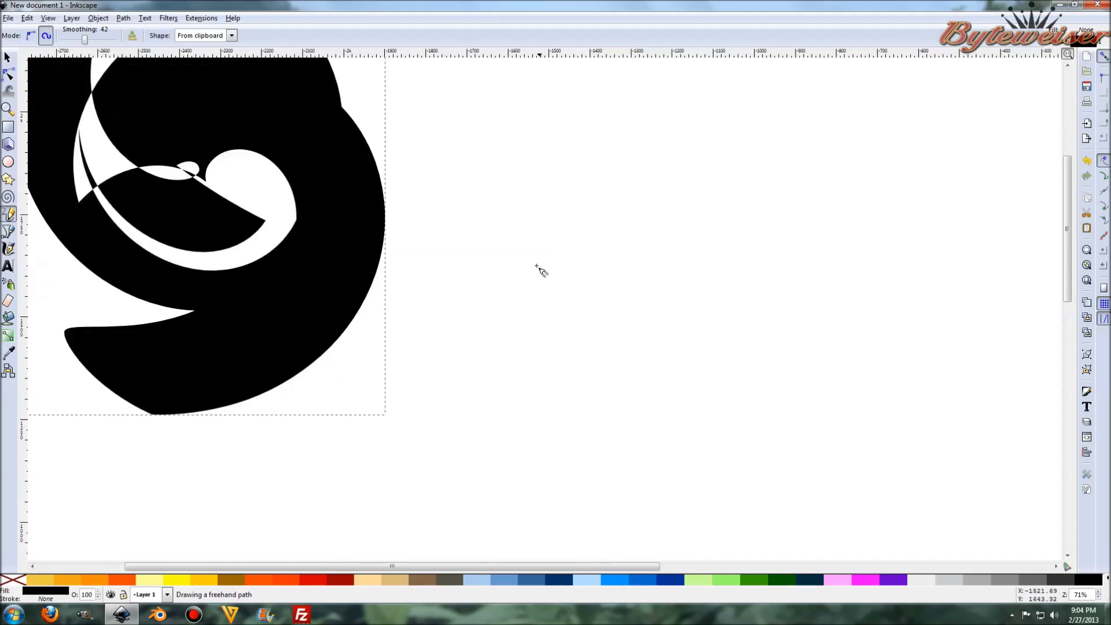
mouse_move(521, 284)
left_mouse_down()
mouse_move(624, 235)
mouse_move(774, 297)
mouse_move(907, 333)
mouse_move(1002, 320)
left_mouse_up()
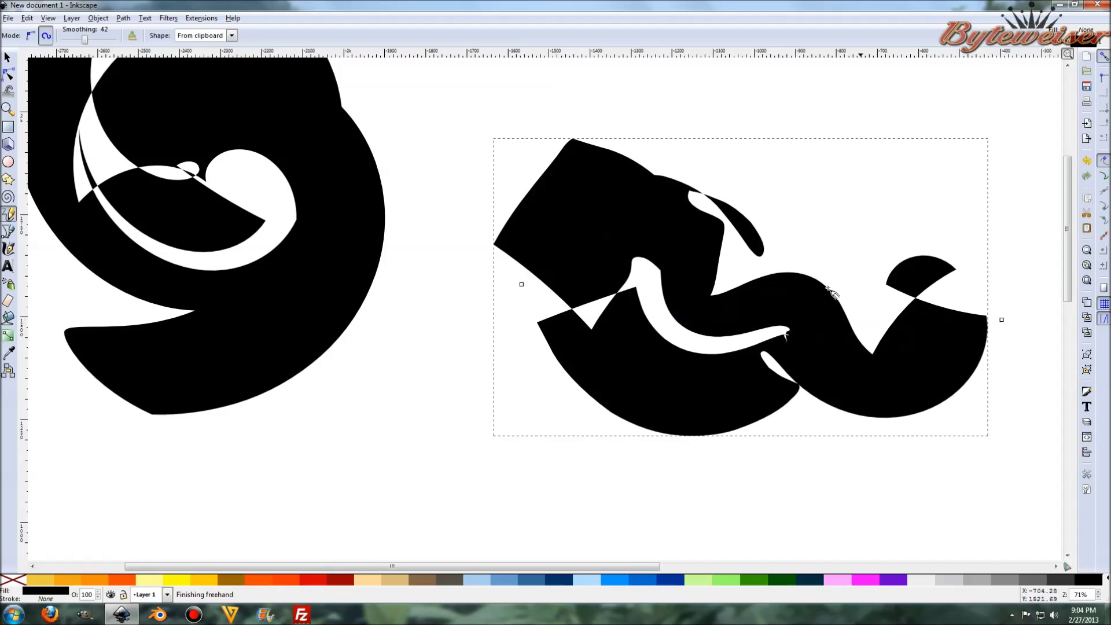
scroll(323, 220, "down", 4, "ctrl")
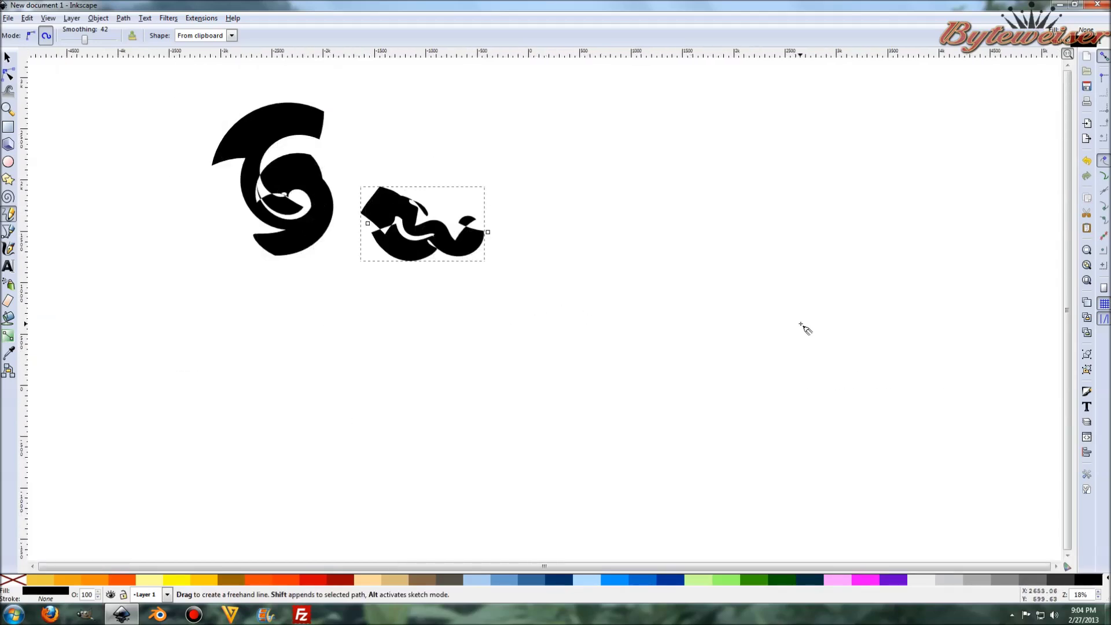
mouse_move(130, 421)
left_mouse_down()
mouse_move(259, 360)
mouse_move(676, 329)
mouse_move(939, 155)
left_mouse_up()
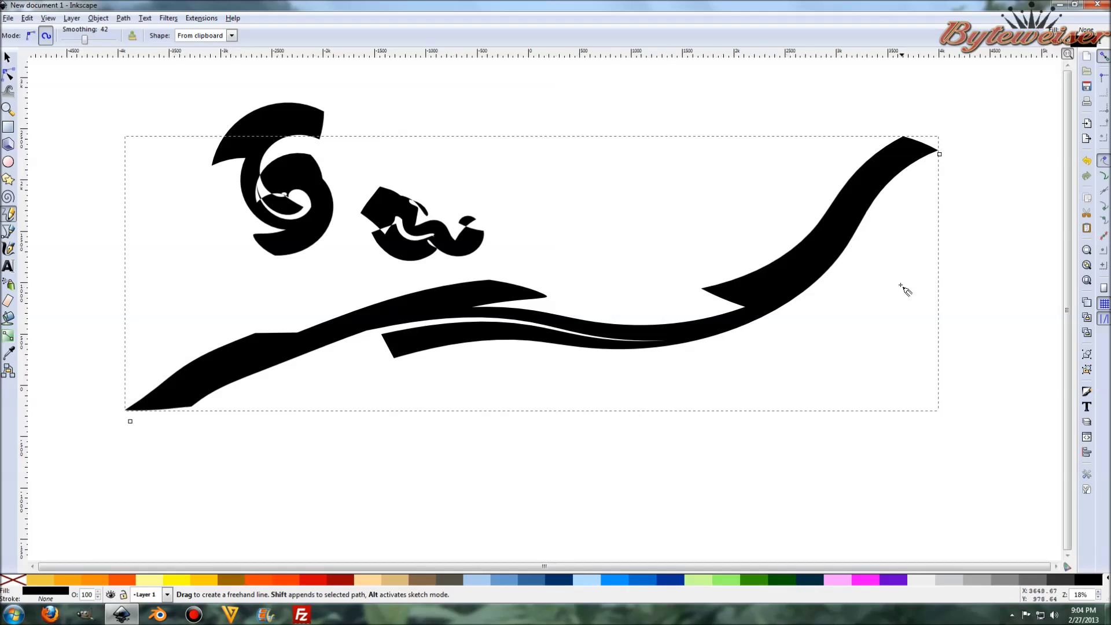
Delete the long swooping stroke, the left swirl and the remaining right-hand shape.
left_click(8, 57)
key("Delete")
left_click(321, 183)
key("Delete")
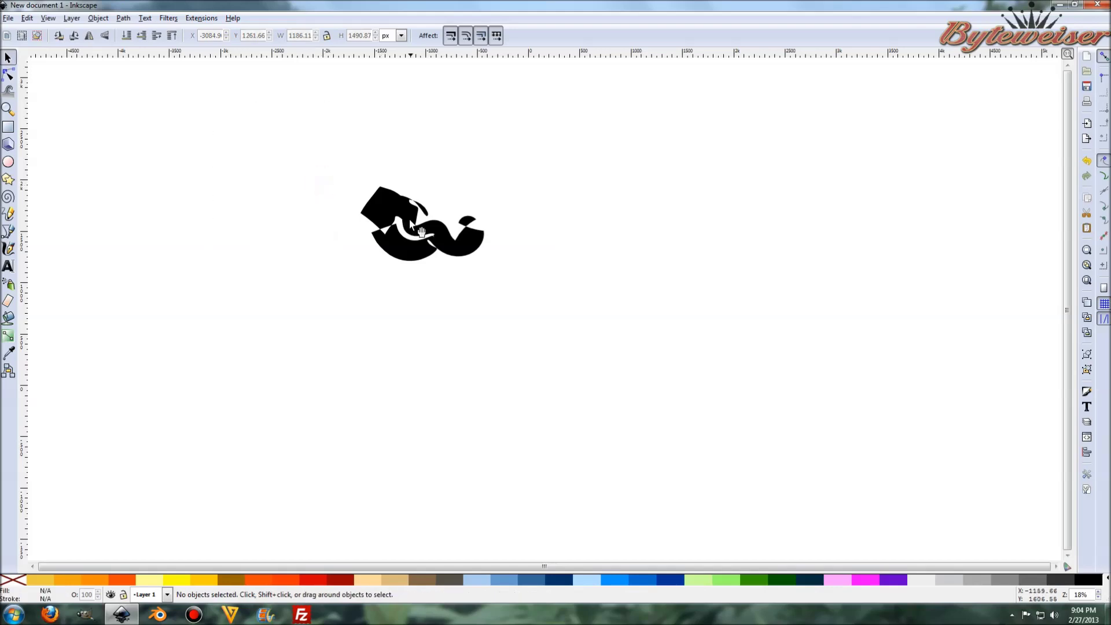
left_click(404, 221)
key("Delete")
Set the pencil stroke shape to Ellipse, draw a trial spiral, then remove it.
left_click(11, 215)
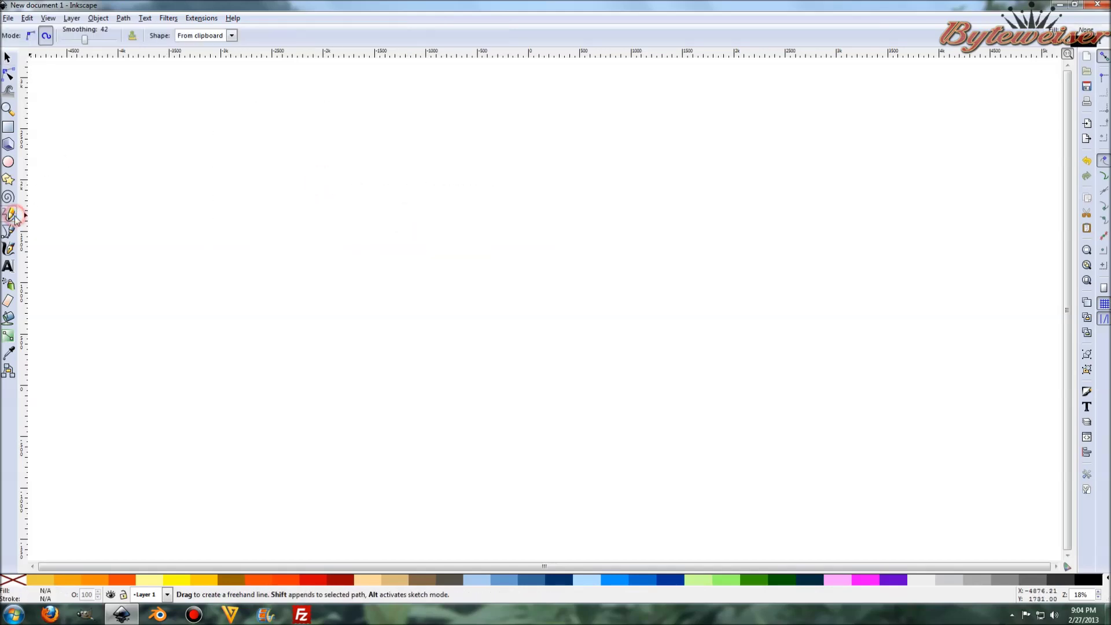
left_click(198, 37)
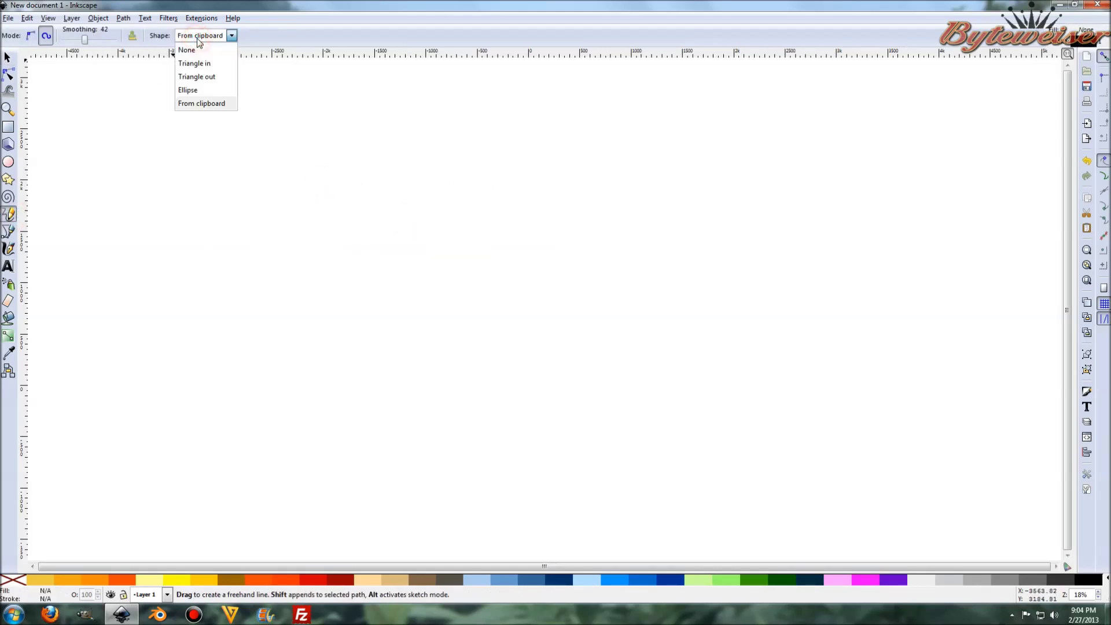
left_click(197, 92)
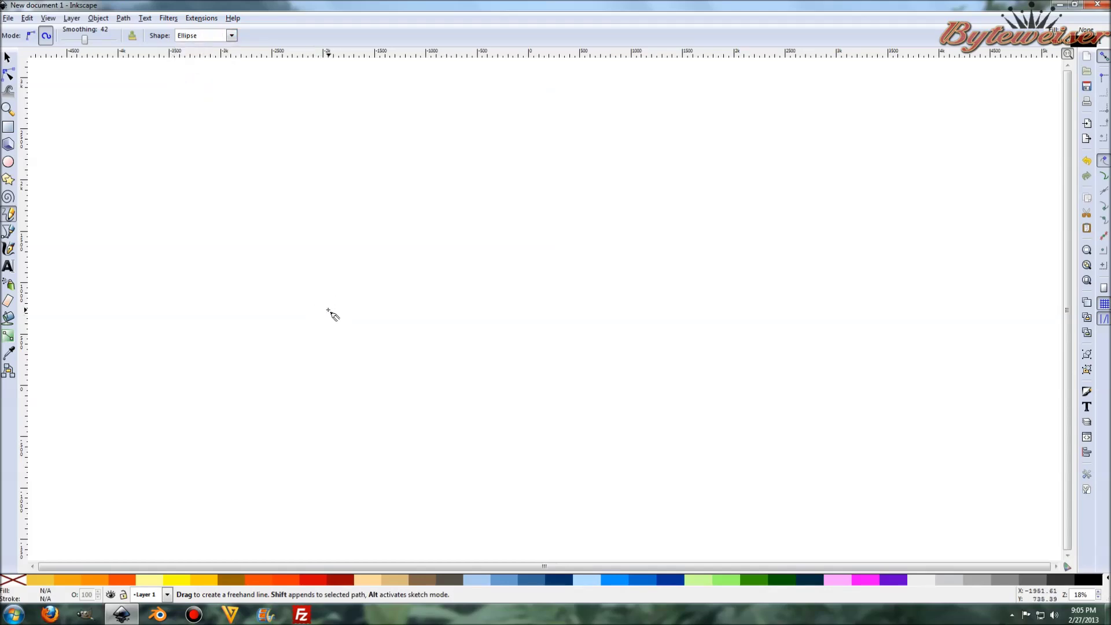
mouse_move(388, 341)
left_mouse_down()
mouse_move(375, 362)
mouse_move(338, 316)
mouse_move(428, 285)
mouse_move(445, 393)
mouse_move(303, 410)
mouse_move(326, 228)
mouse_move(354, 213)
left_mouse_up()
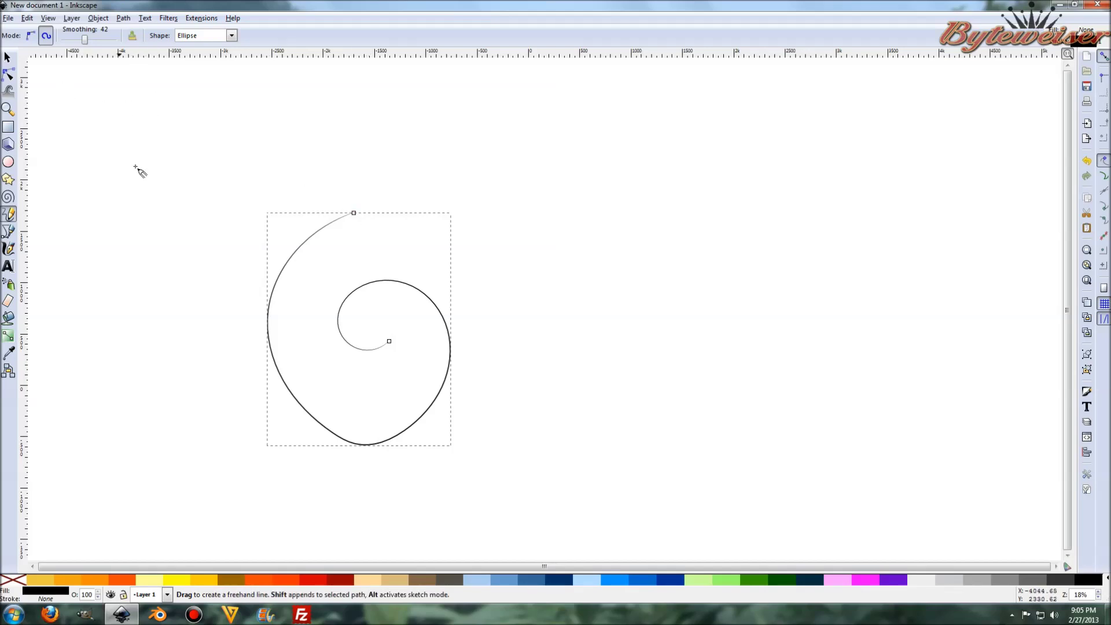
key("Delete")
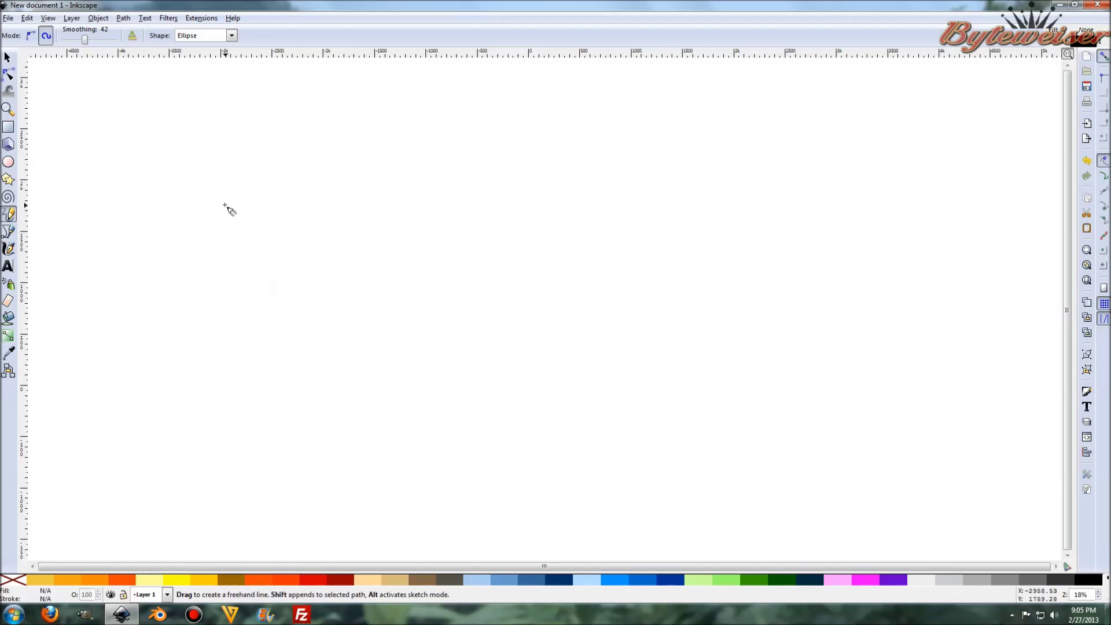
Zoom in and redraw the ellipse-tapered spiral left of centre.
left_click(8, 57)
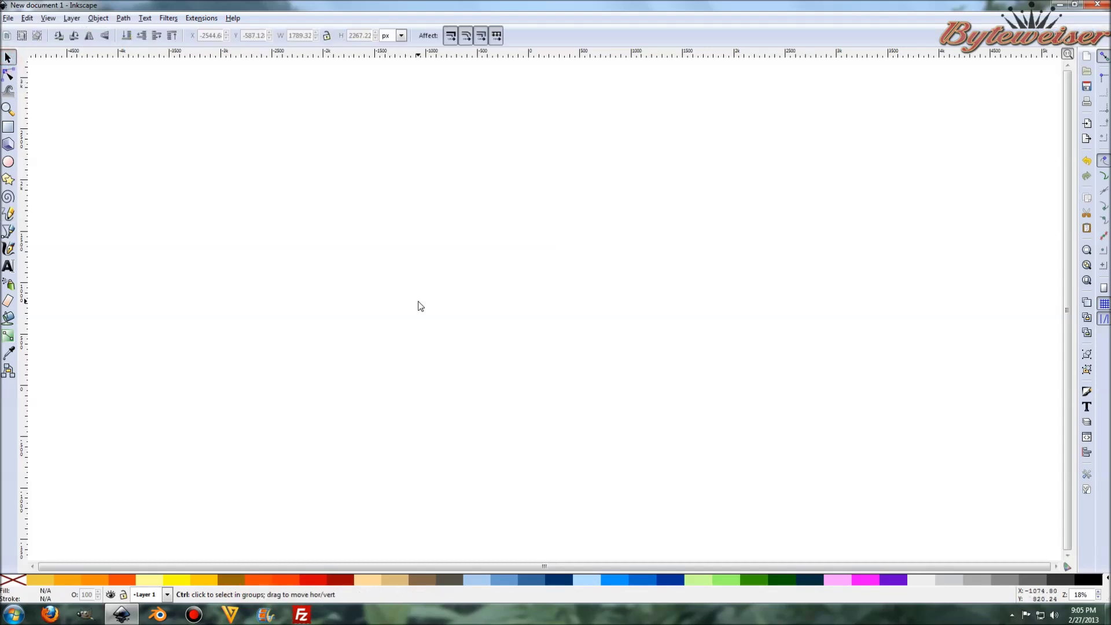
scroll(418, 307, "up", 5)
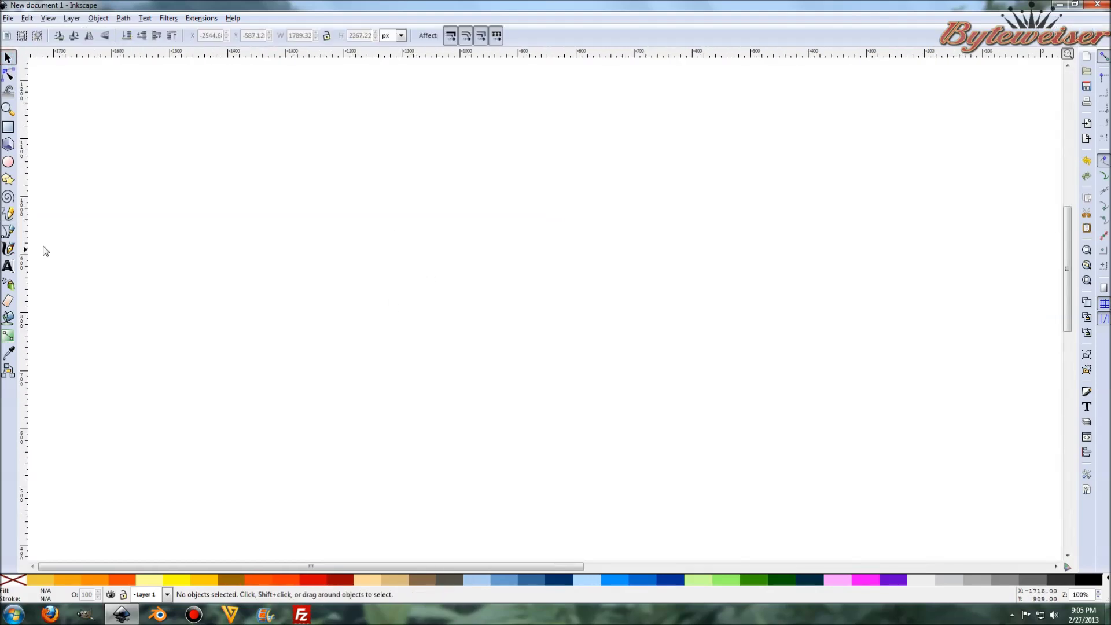
left_click(8, 214)
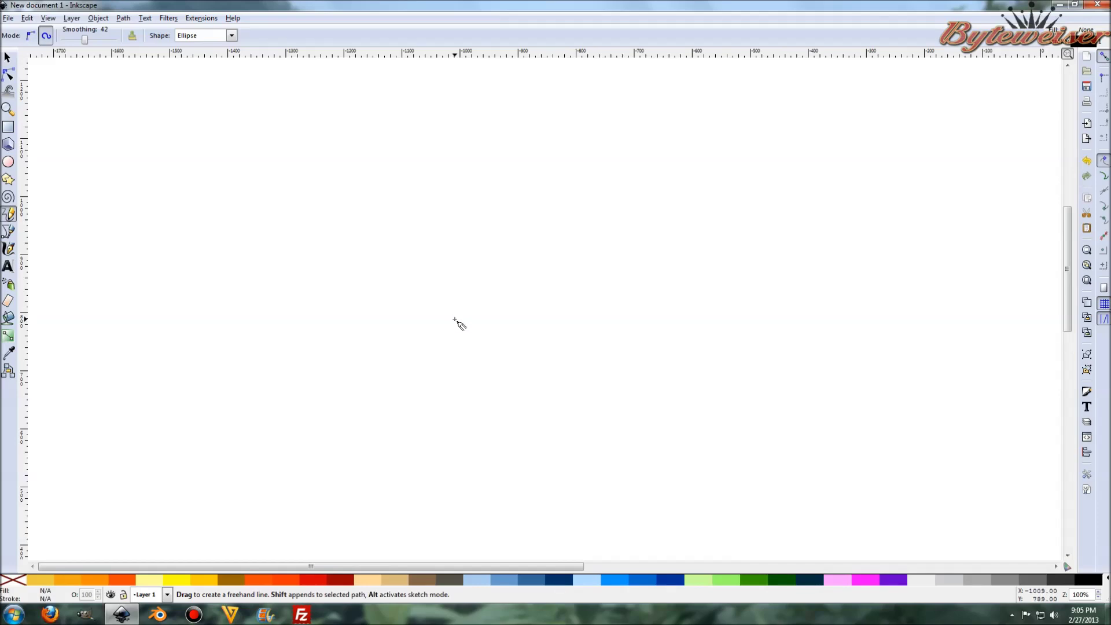
mouse_move(456, 318)
left_mouse_down()
mouse_move(445, 340)
mouse_move(393, 292)
mouse_move(465, 243)
mouse_move(492, 364)
mouse_move(374, 395)
mouse_move(341, 220)
mouse_move(447, 156)
left_mouse_up()
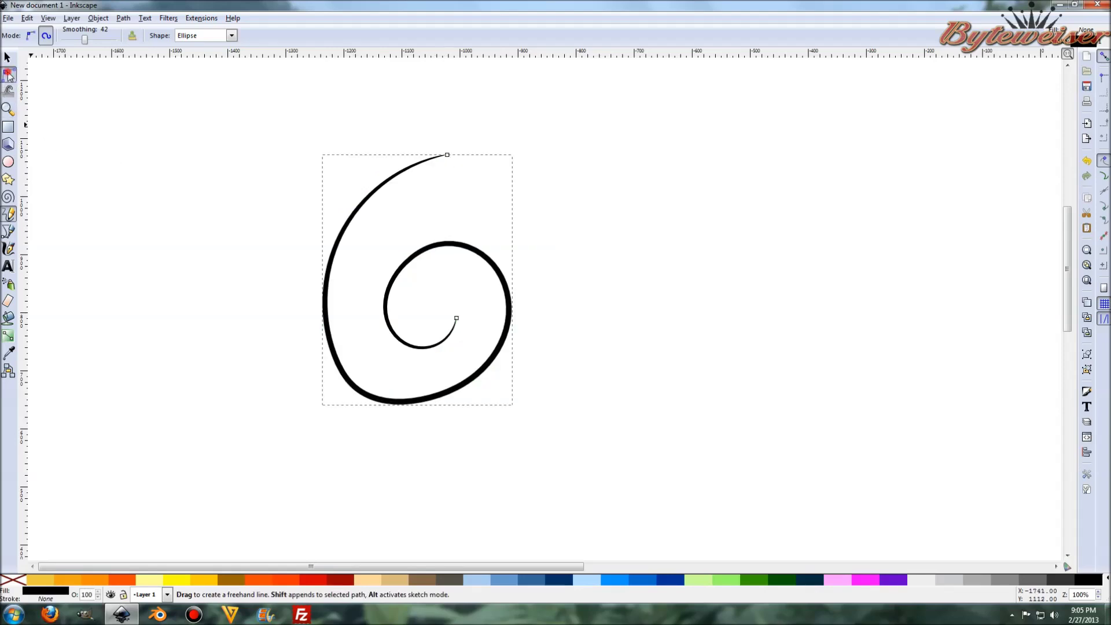
left_click(8, 75)
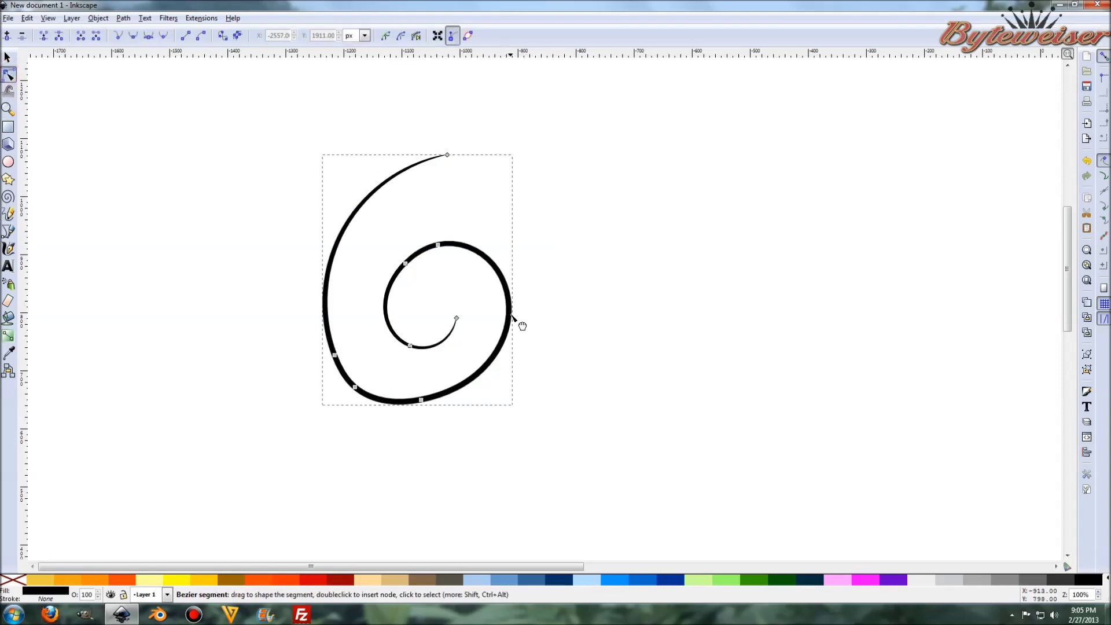
Drag the spiral's end, inner-turn and bottom nodes into a rounder outer curl, then deselect.
left_click_drag(457, 319, 460, 305)
left_click_drag(439, 245, 399, 266)
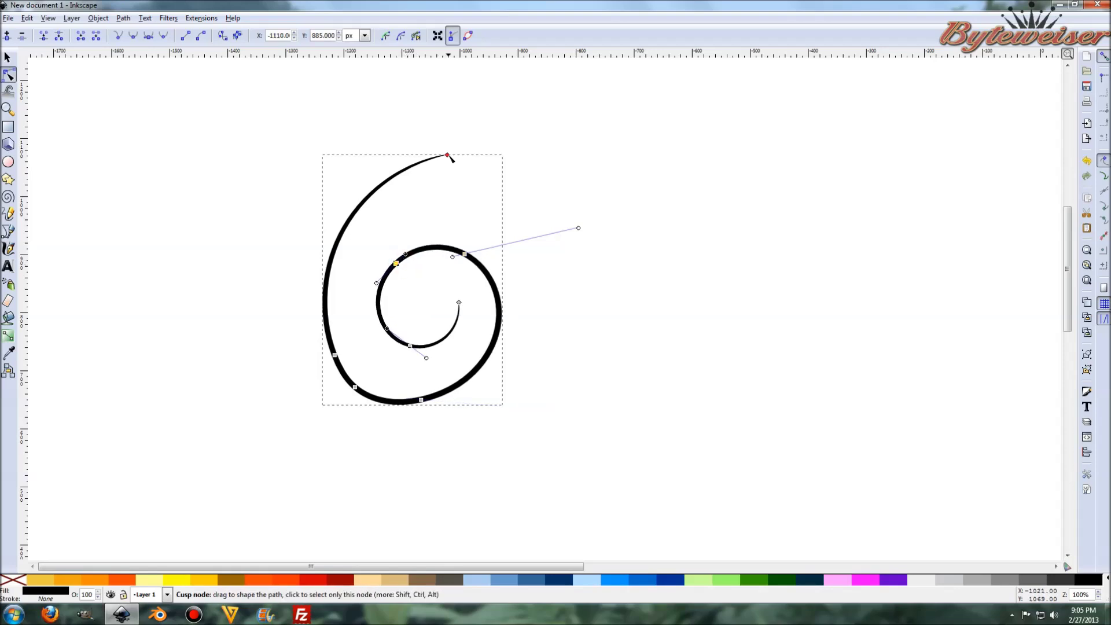
left_click_drag(449, 156, 449, 194)
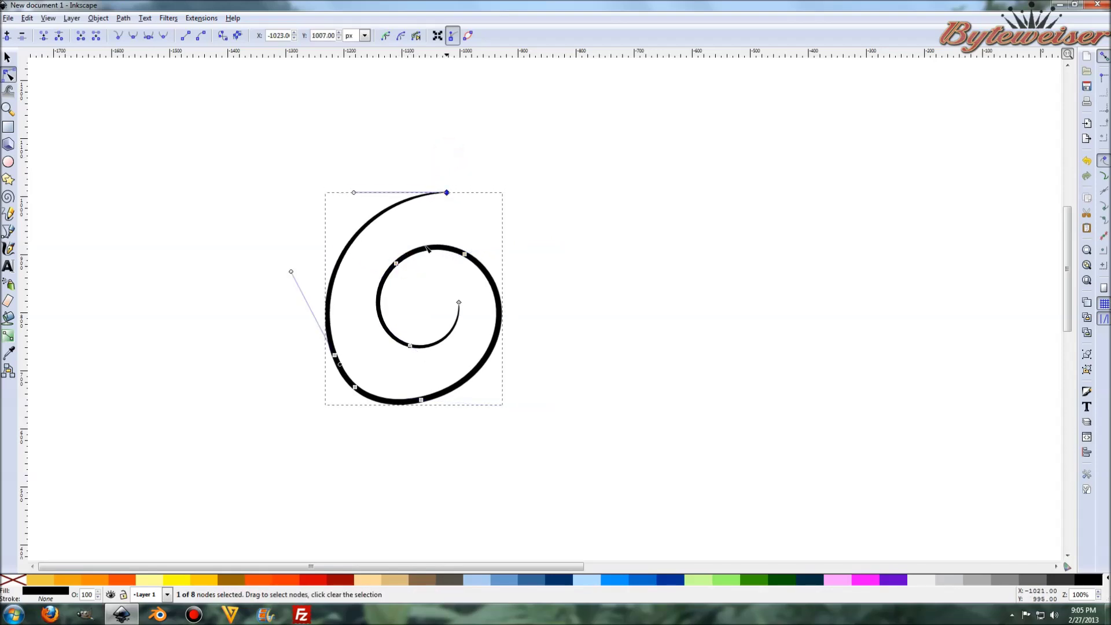
left_click_drag(335, 355, 297, 270)
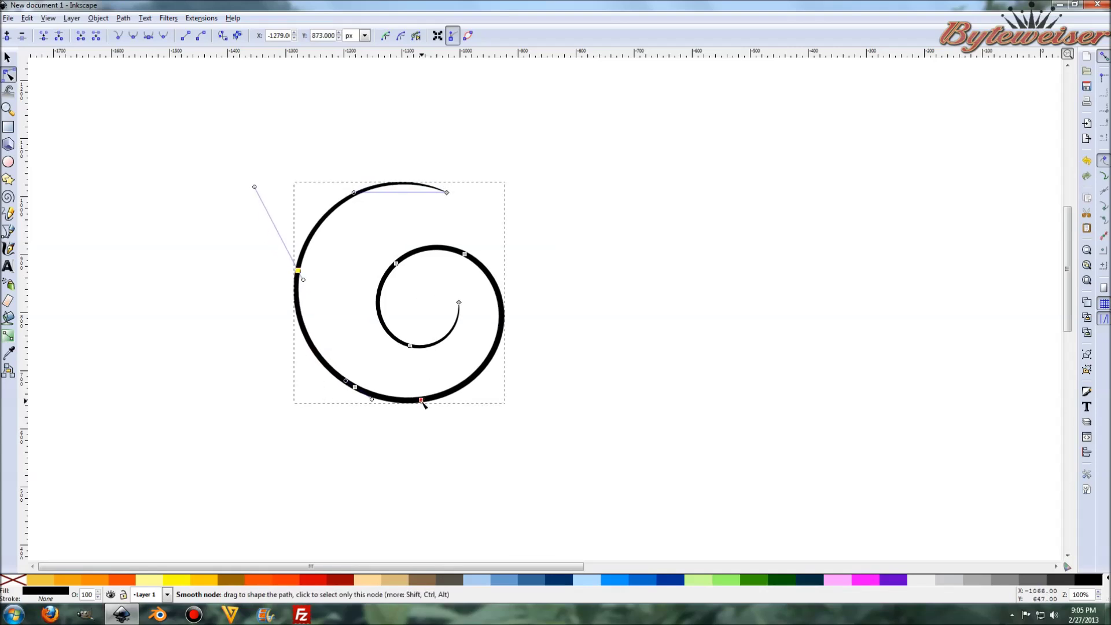
mouse_move(423, 405)
left_mouse_down()
mouse_move(447, 405)
mouse_move(437, 399)
left_mouse_up()
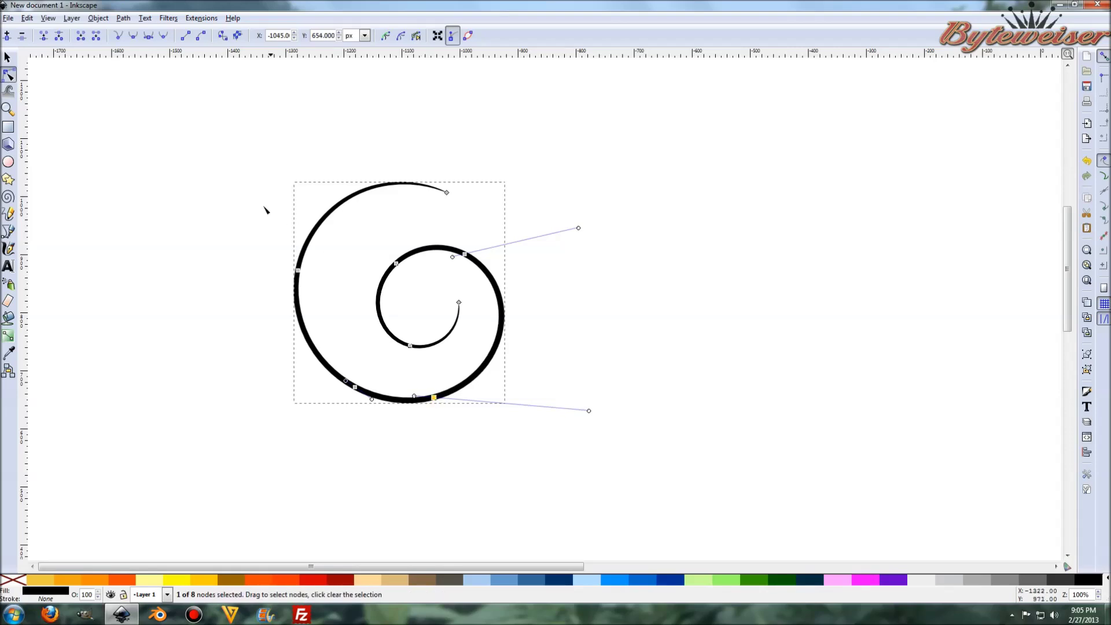
left_click(8, 57)
left_click(585, 203)
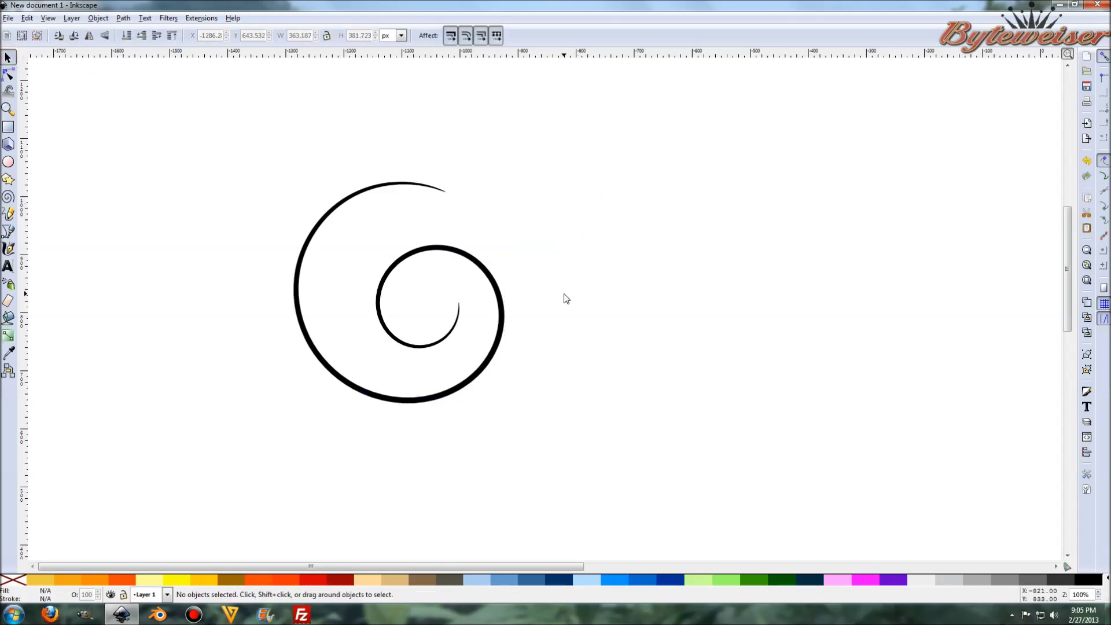
scroll(590, 302, "up", 3)
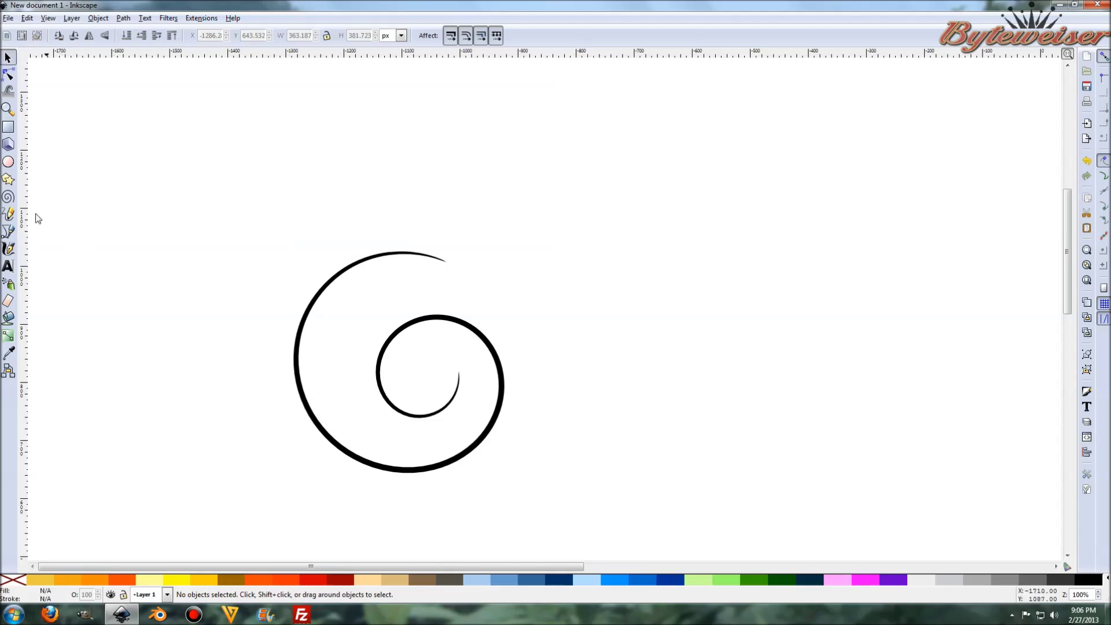
Draw a tapered arc lobe from the spiral, rotate it and move it up onto the spiral.
left_click(9, 214)
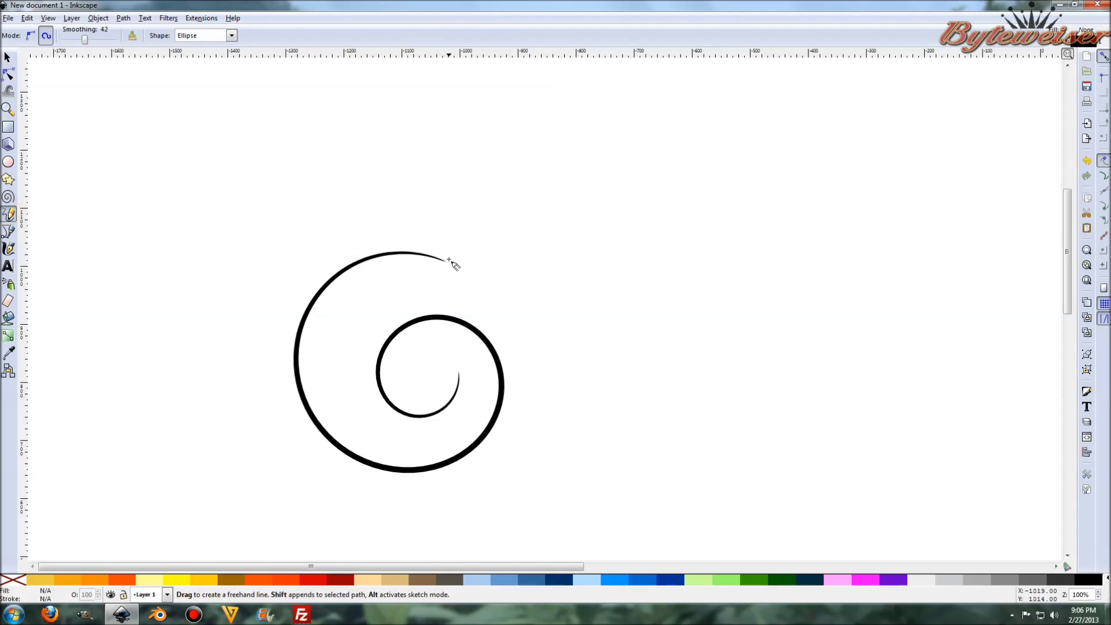
mouse_move(450, 262)
left_mouse_down()
mouse_move(463, 170)
mouse_move(546, 140)
mouse_move(642, 168)
mouse_move(672, 238)
mouse_move(633, 354)
left_mouse_up()
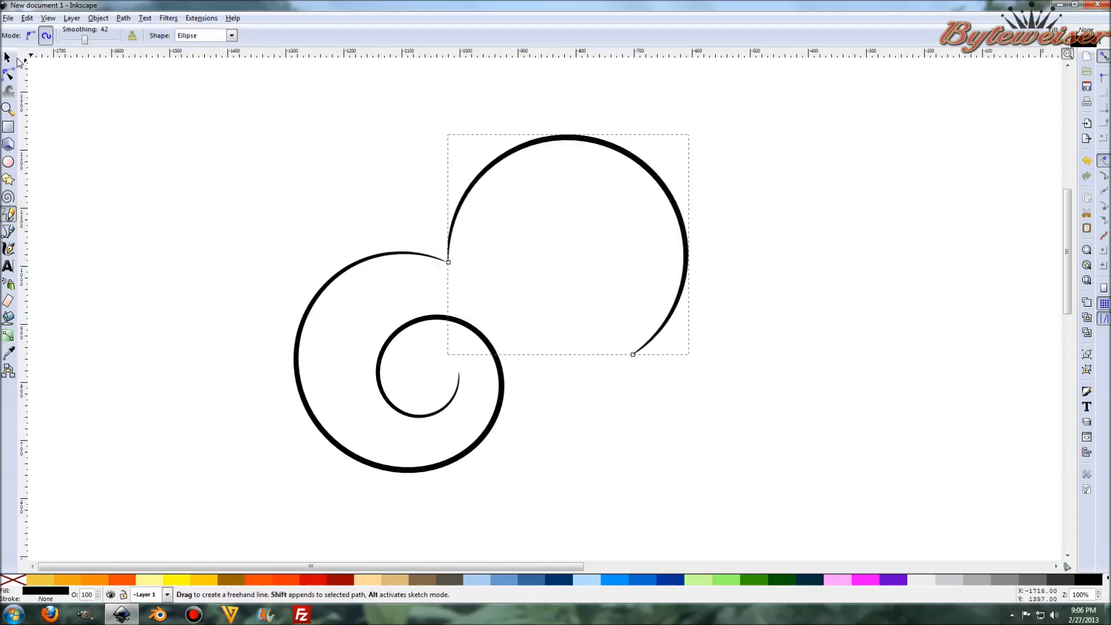
left_click(14, 58)
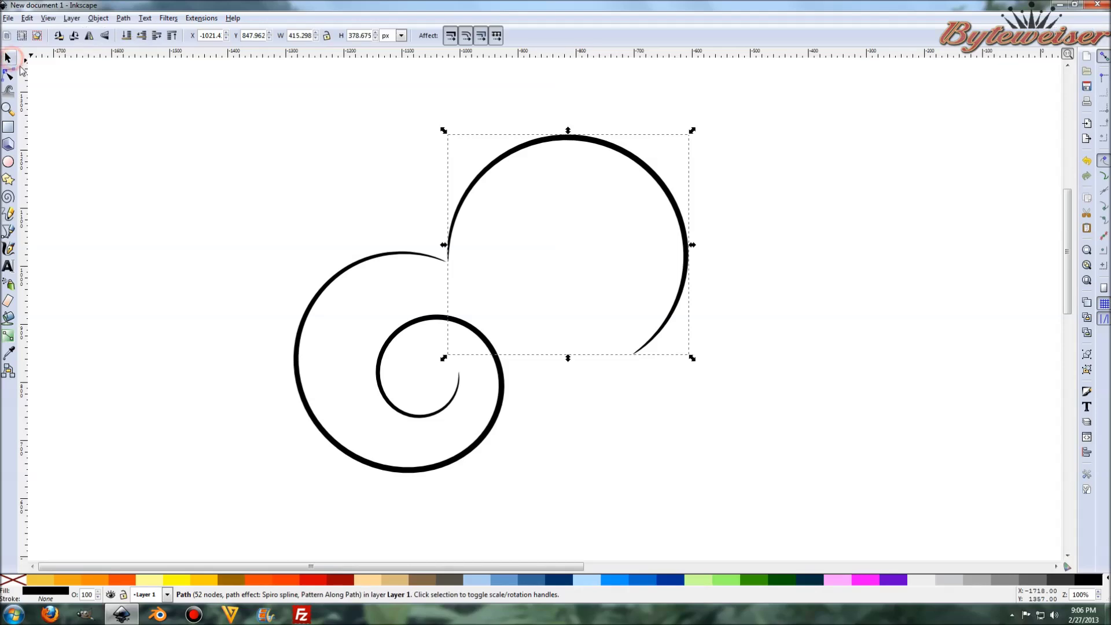
left_click(600, 147)
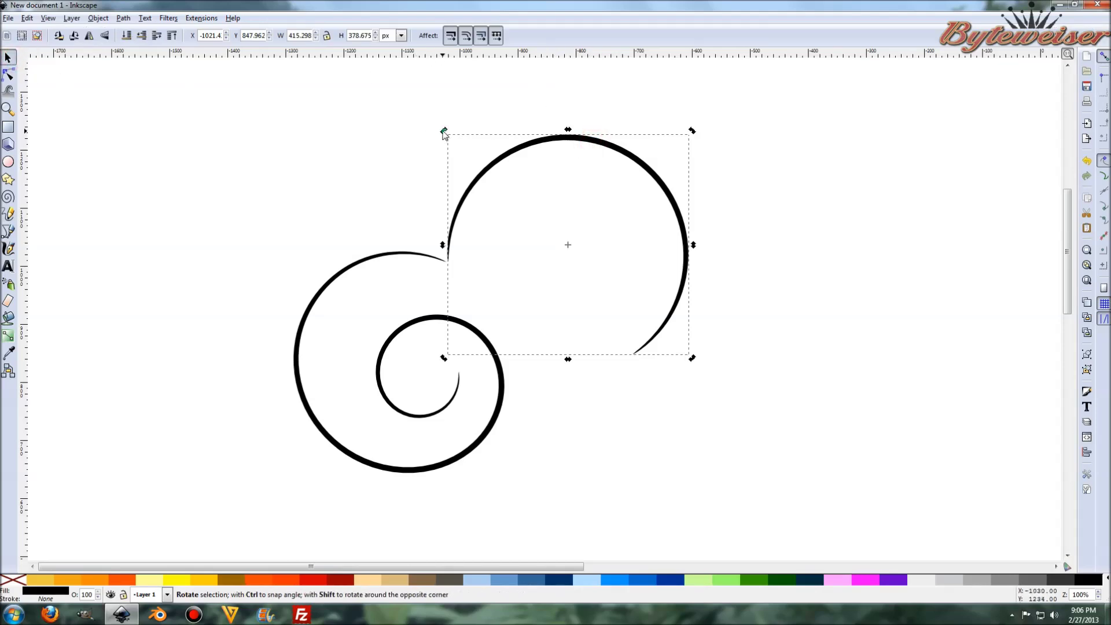
left_click_drag(444, 129, 404, 226)
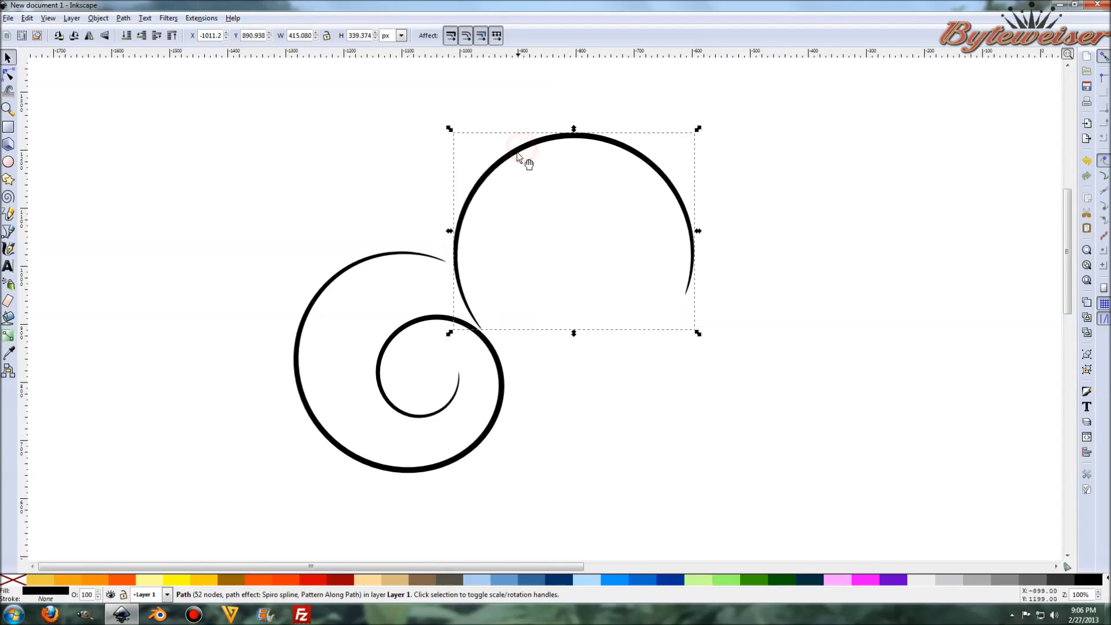
left_click(532, 149)
mouse_move(450, 131)
left_mouse_down()
mouse_move(467, 117)
mouse_move(449, 137)
left_mouse_up()
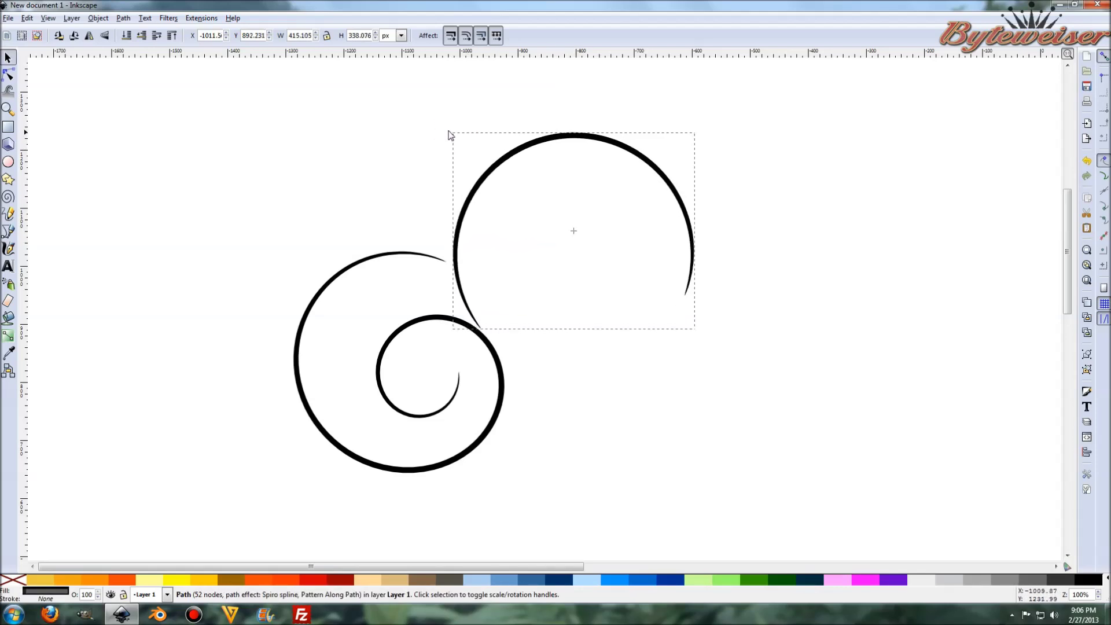
left_click(532, 149)
left_click_drag(532, 148, 505, 102)
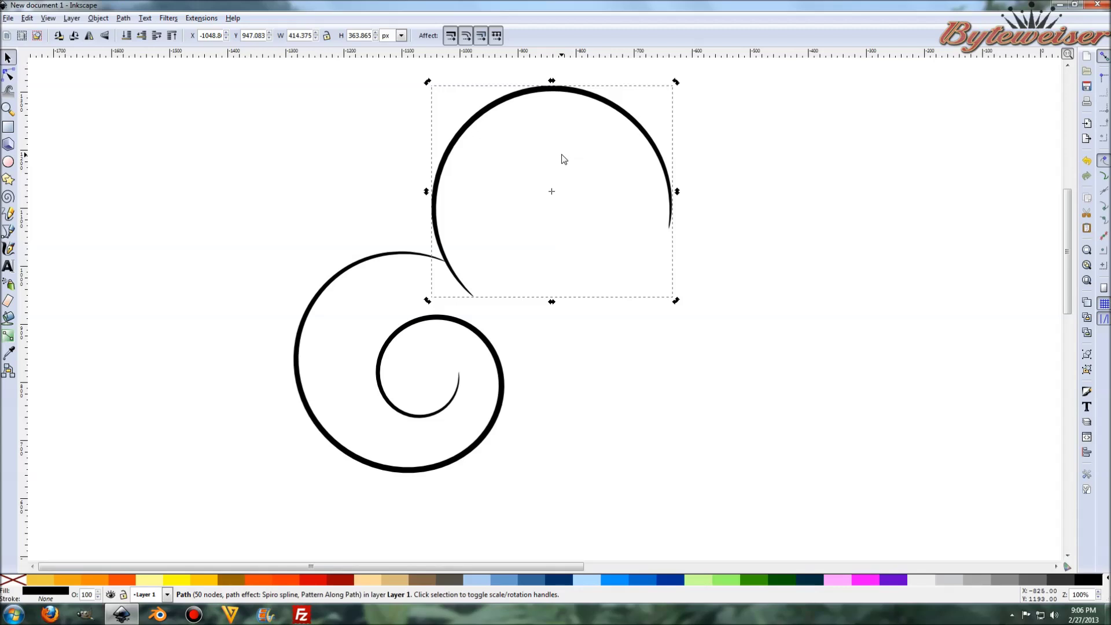
Duplicate the arc, move the copy right, rotate it clockwise and shrink it.
key("ctrl")
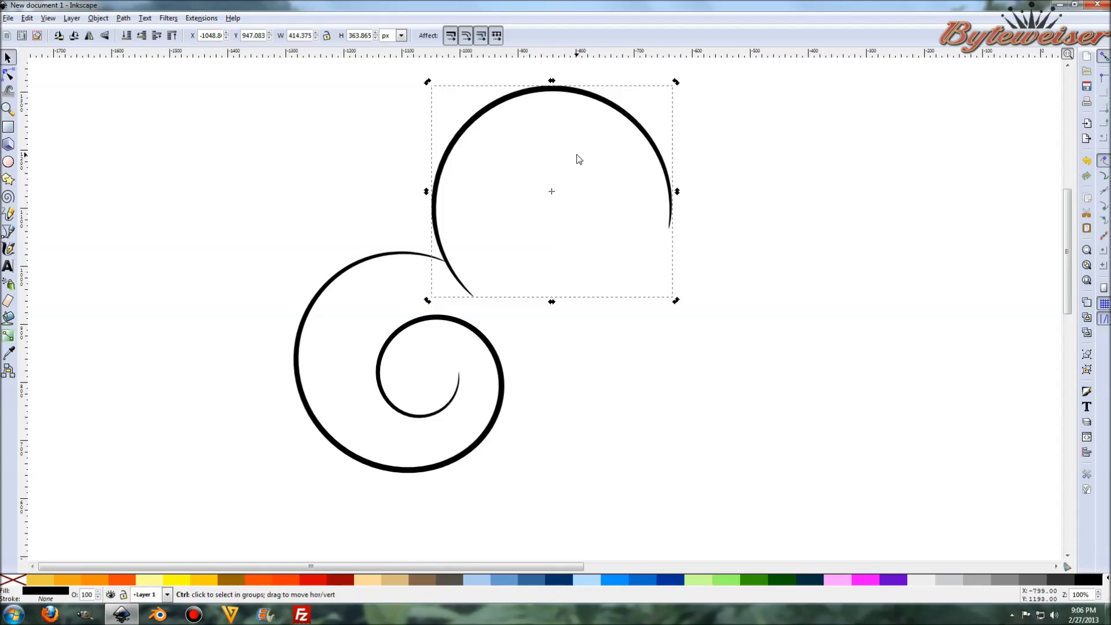
key("ctrl+d")
left_click_drag(571, 100, 787, 143)
left_click(789, 145)
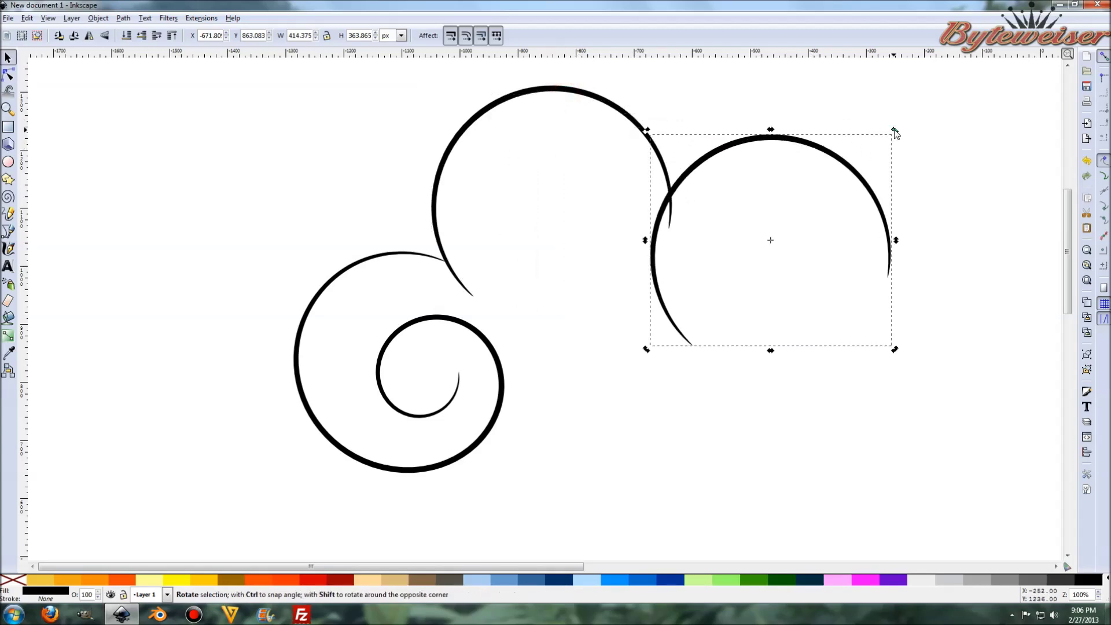
left_click_drag(896, 133, 922, 258)
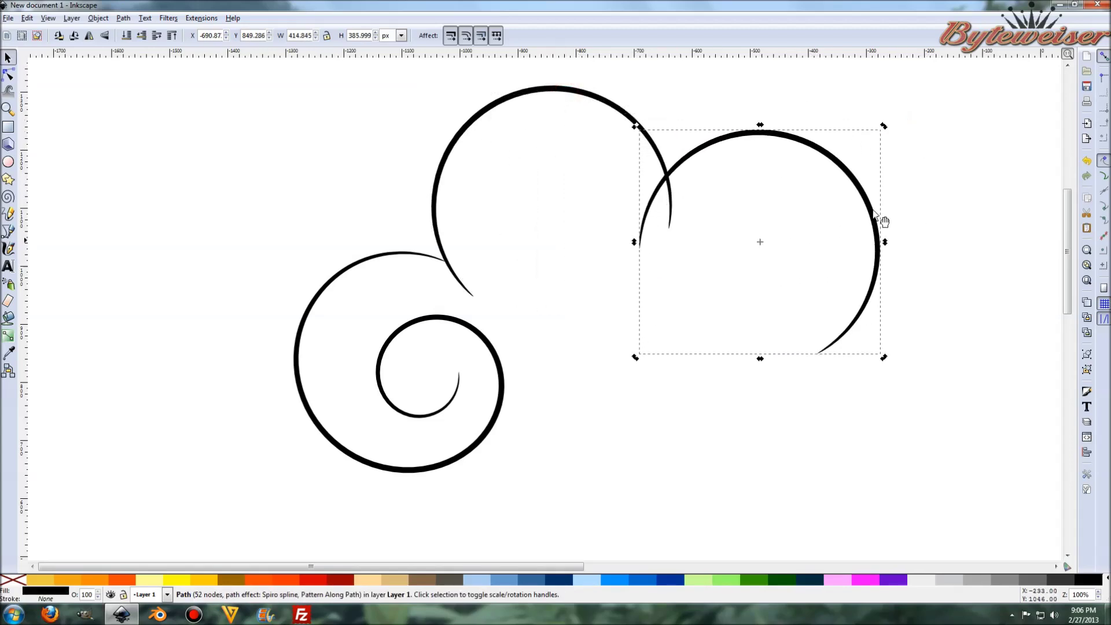
left_click(854, 174)
left_click_drag(886, 129, 803, 135)
left_click(884, 167)
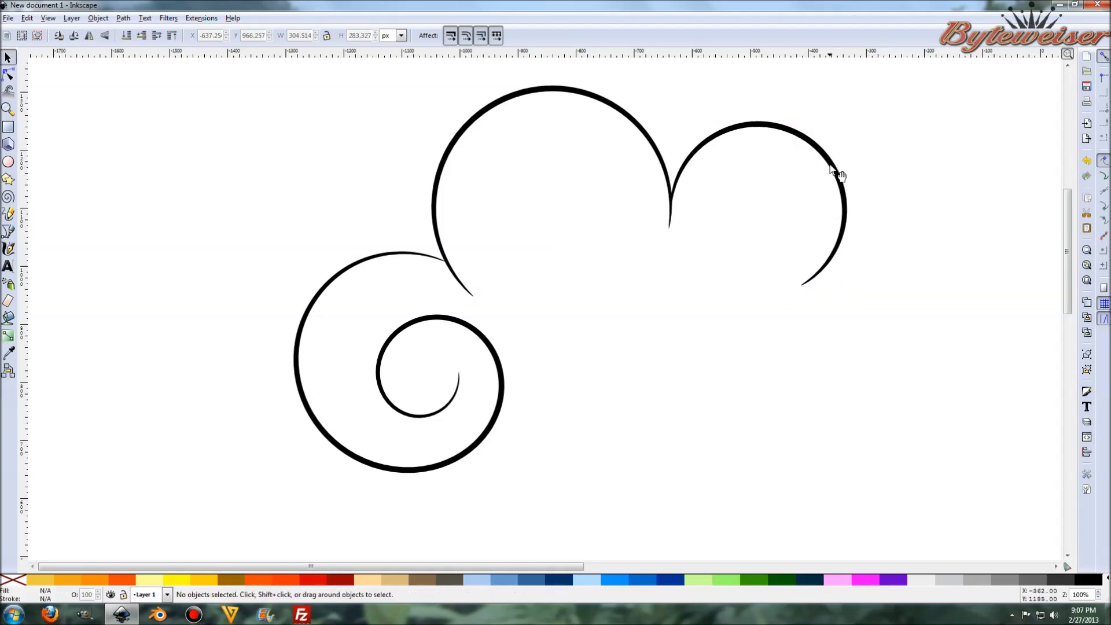
Draw the wavy bottom edge ending in a right-hand spiral and adjust its spiral nodes.
left_click(8, 231)
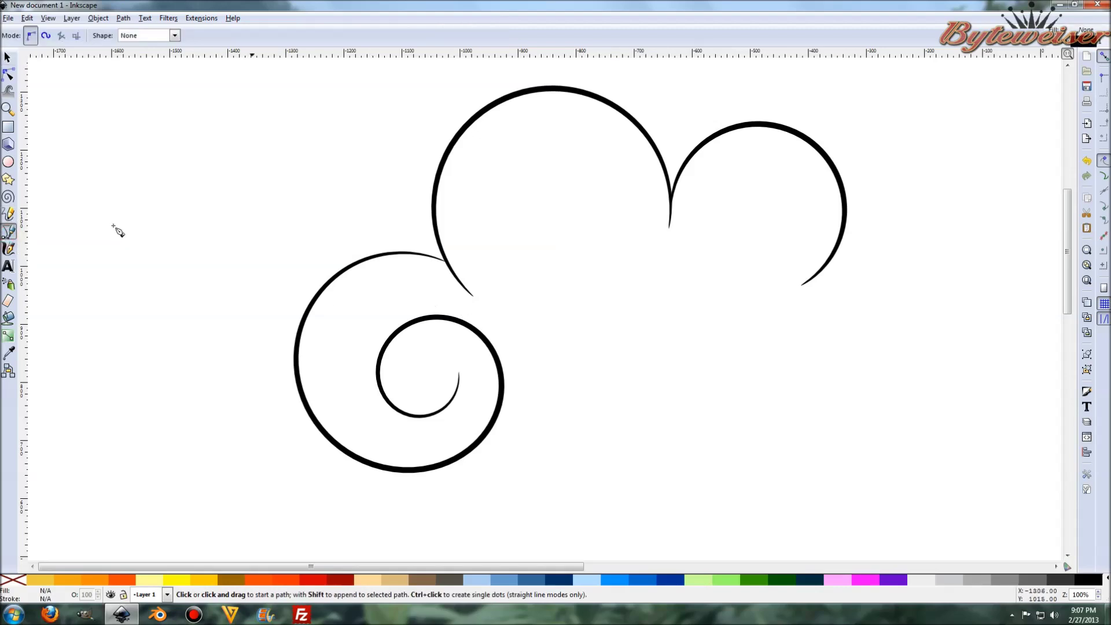
left_click(9, 214)
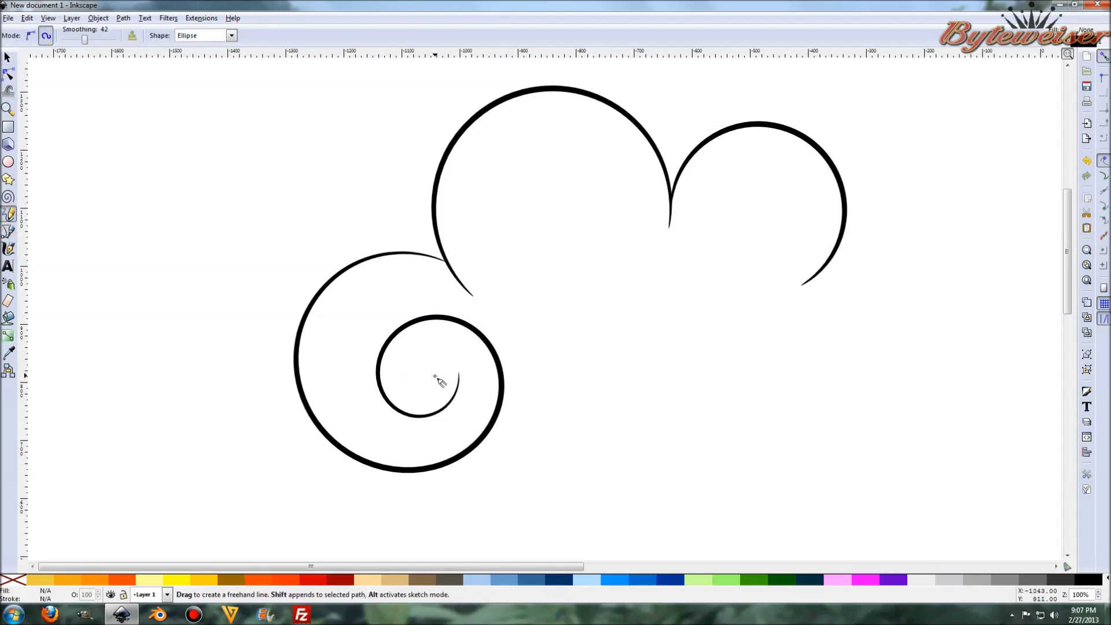
mouse_move(496, 419)
left_mouse_down()
mouse_move(596, 391)
mouse_move(724, 438)
mouse_move(830, 443)
mouse_move(897, 406)
mouse_move(876, 323)
mouse_move(809, 290)
mouse_move(748, 321)
mouse_move(750, 371)
mouse_move(801, 400)
mouse_move(828, 365)
left_mouse_up()
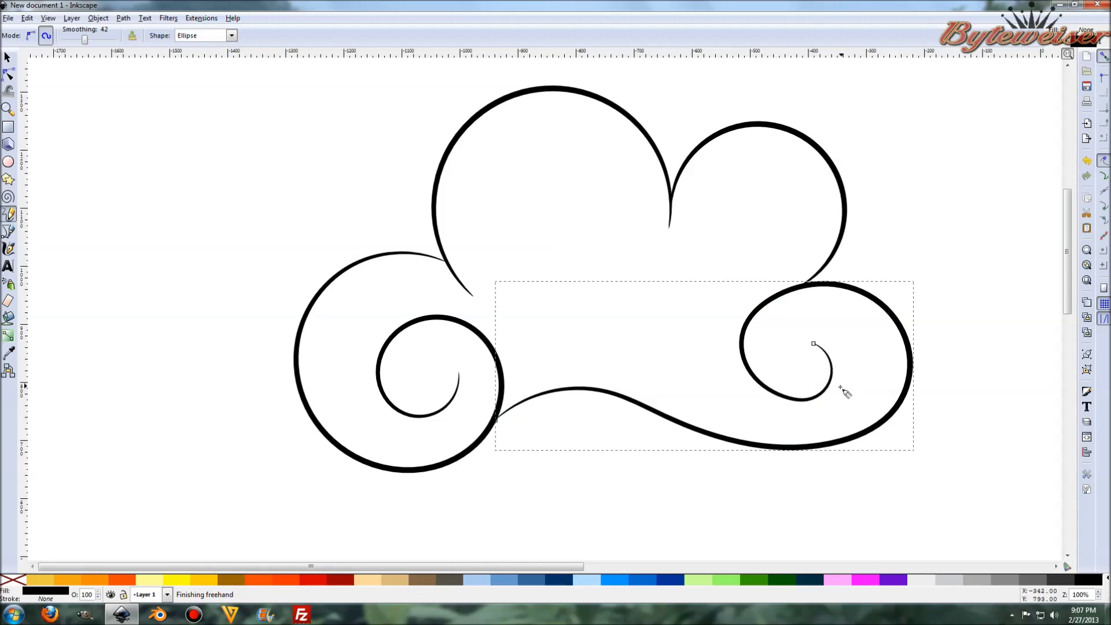
key("n")
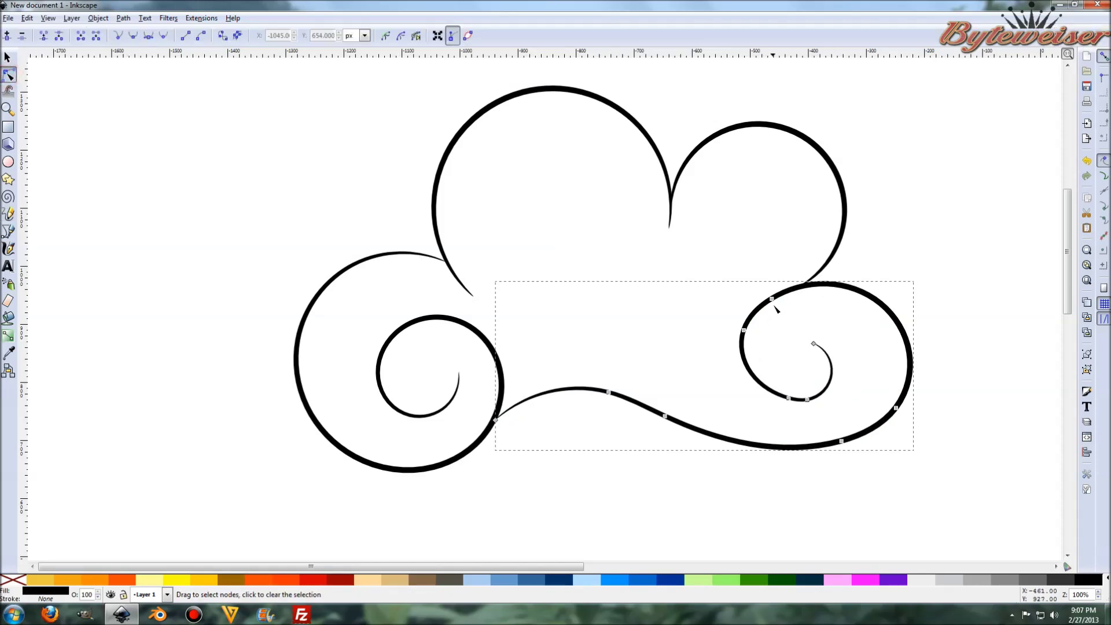
left_click_drag(774, 299, 834, 281)
left_click_drag(745, 330, 745, 342)
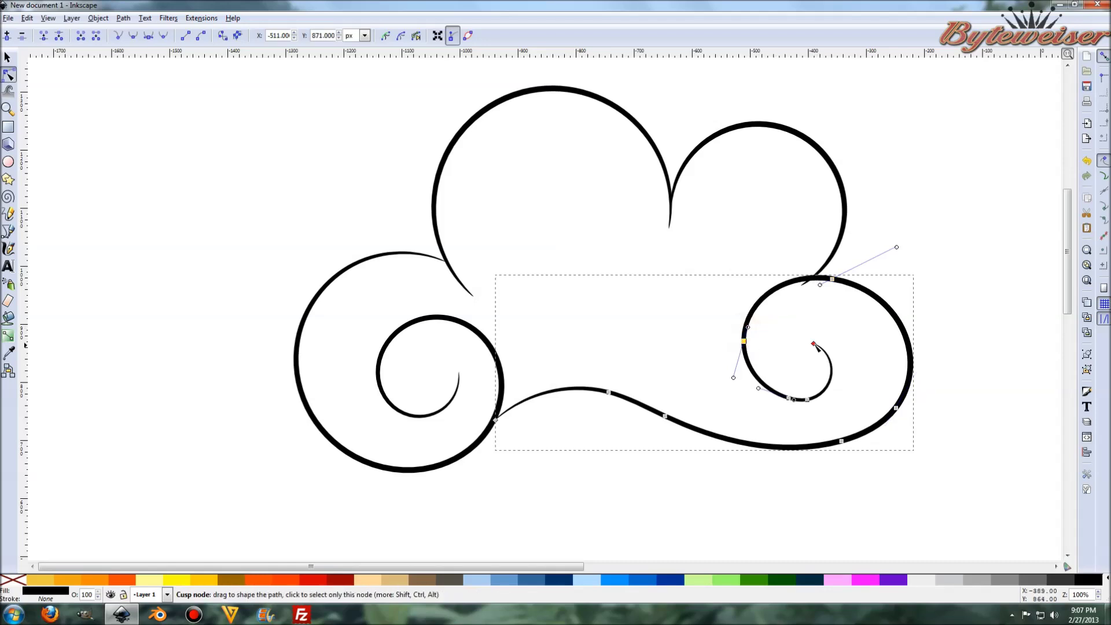
left_click_drag(814, 345, 839, 334)
left_click(958, 347)
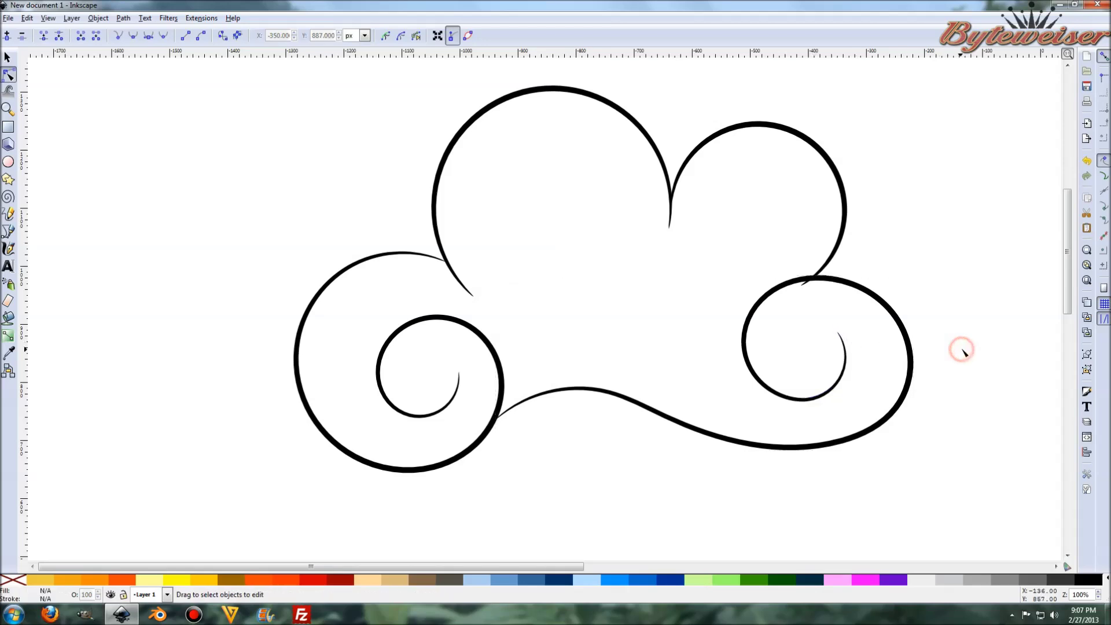
Refine the right spiral's nodes and nudge the bottom path into place.
left_click(743, 346)
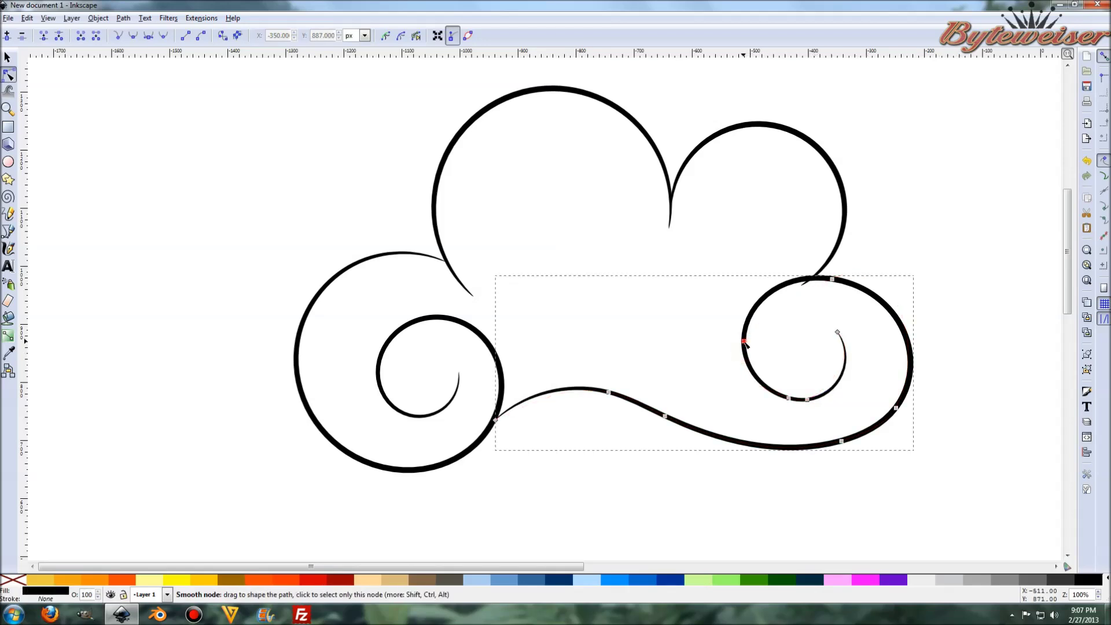
left_click_drag(744, 333, 751, 341)
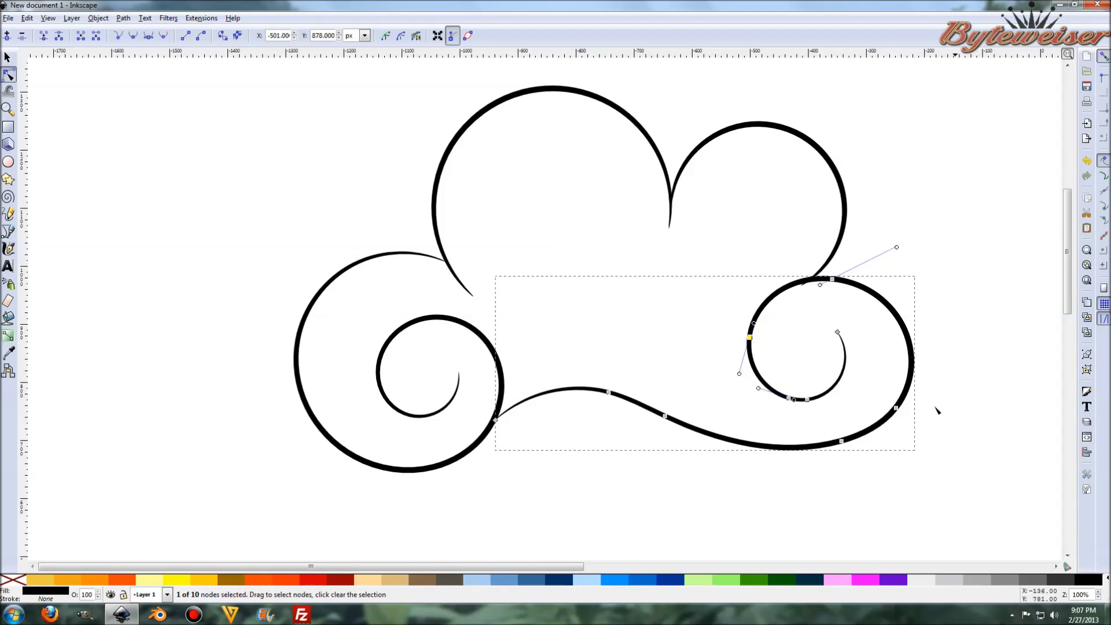
left_click_drag(896, 409, 898, 412)
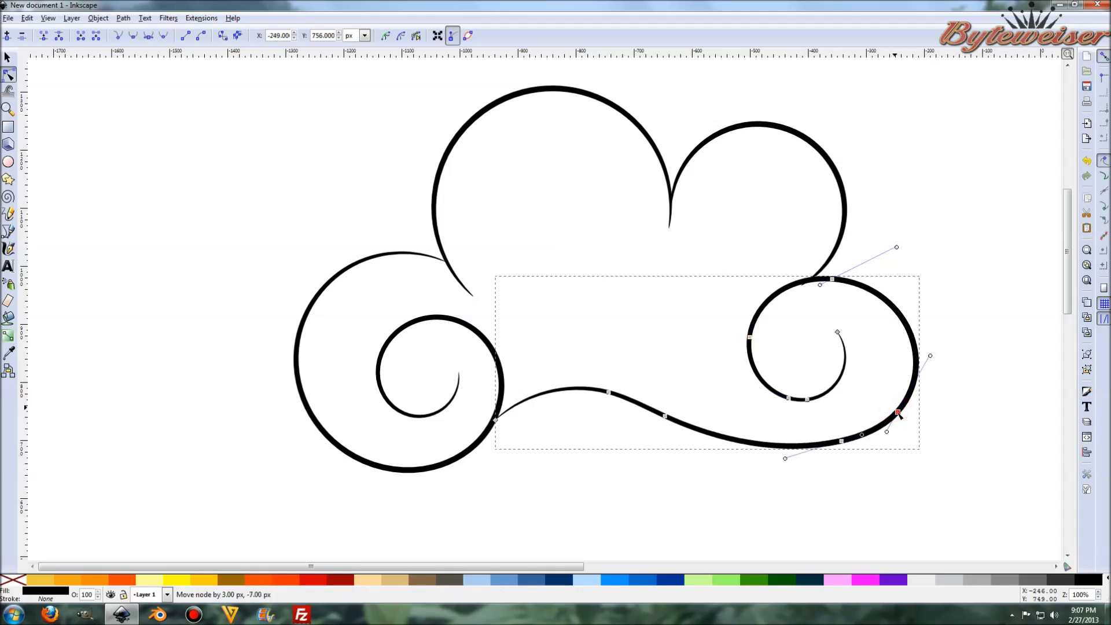
left_click(984, 407)
left_click(984, 409)
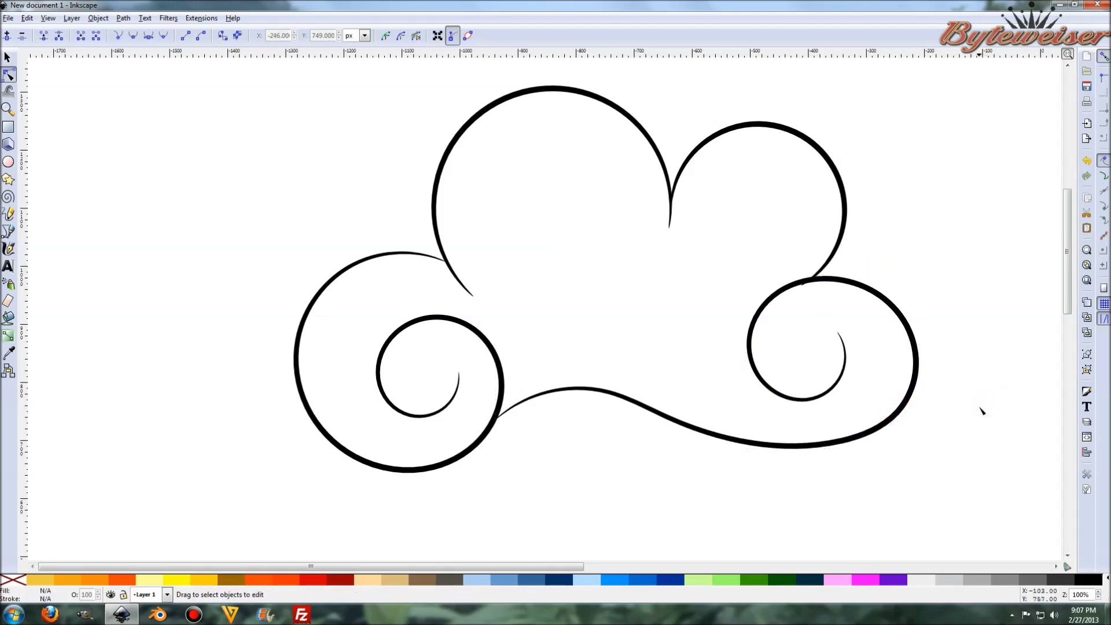
left_click(7, 58)
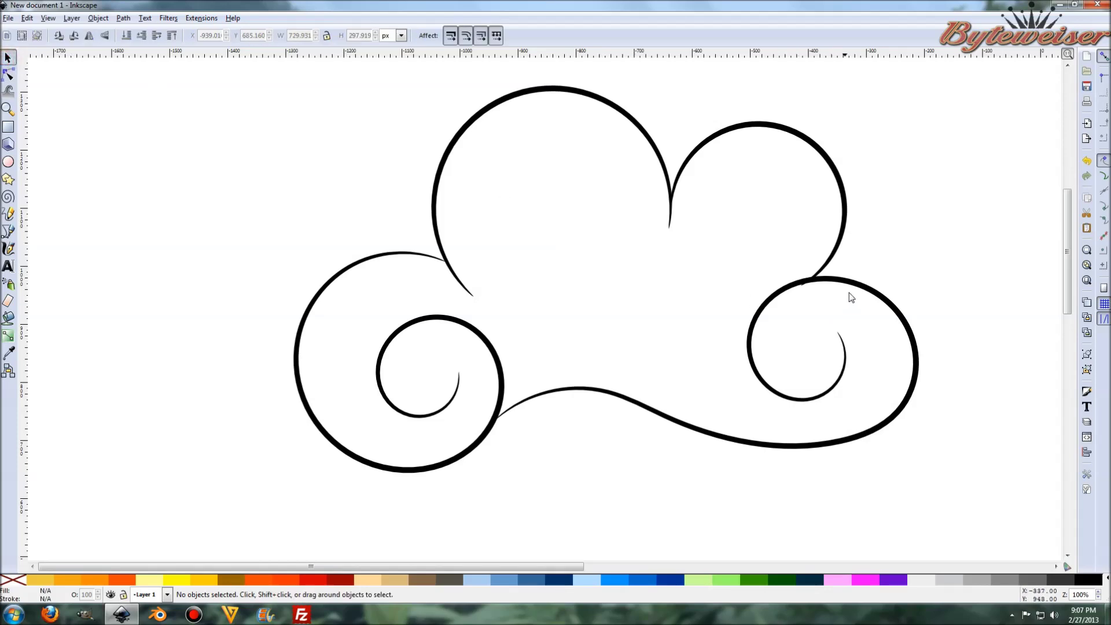
left_click(857, 285)
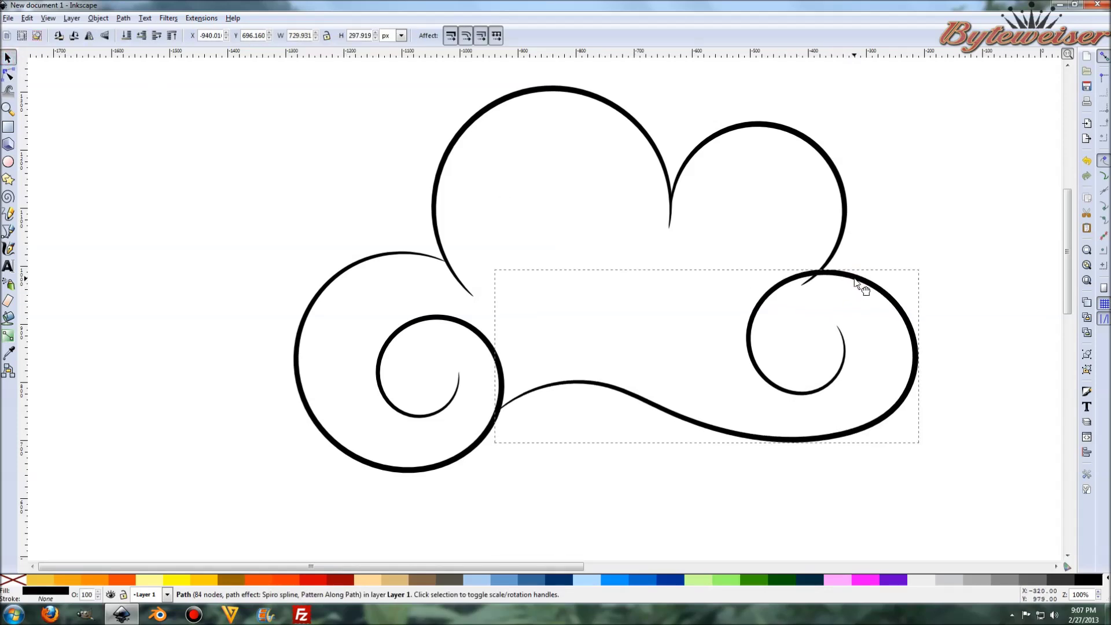
left_click_drag(857, 286, 855, 292)
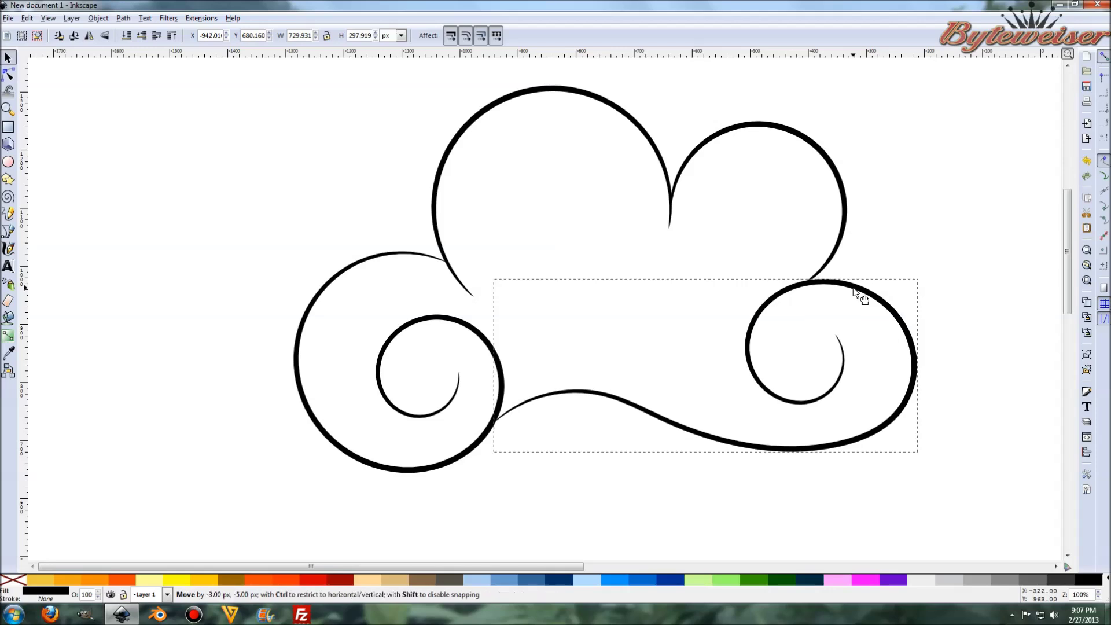
left_click(903, 232)
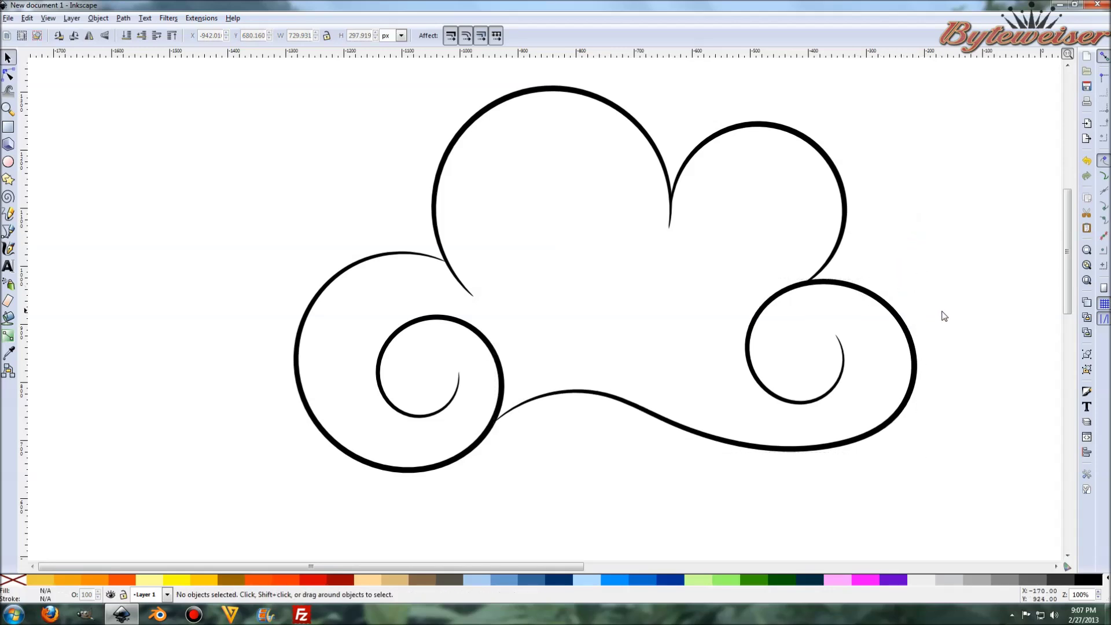
Select all four cloud strokes, Union them into one path, and drag it left.
scroll(952, 307, "down", 1)
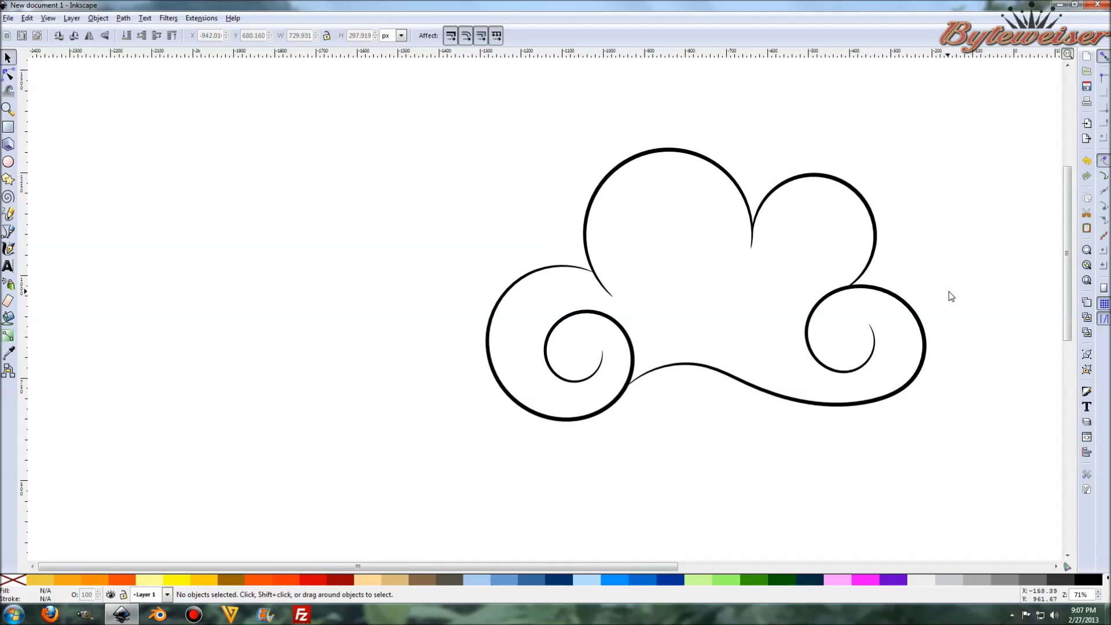
scroll(951, 296, "up", 1)
left_click_drag(352, 115, 1000, 509)
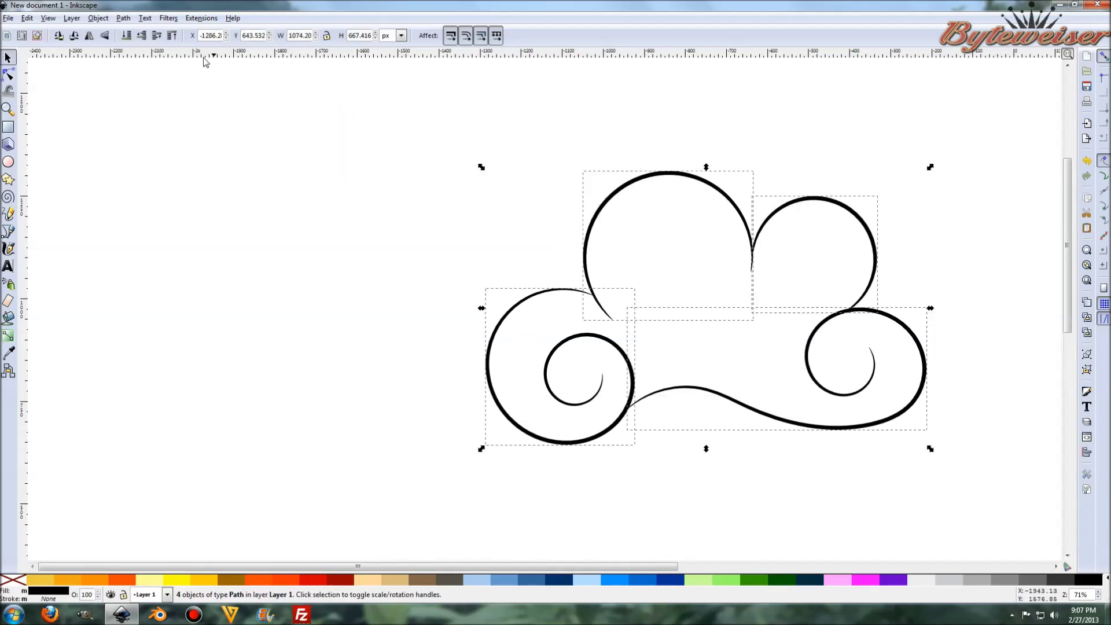
left_click(123, 19)
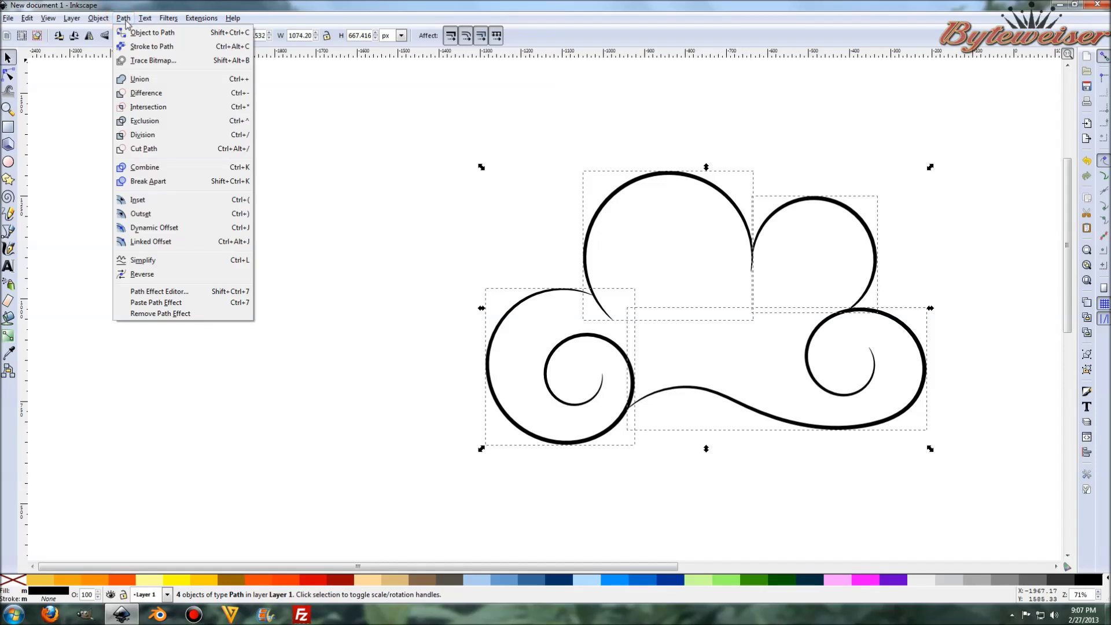
left_click(128, 31)
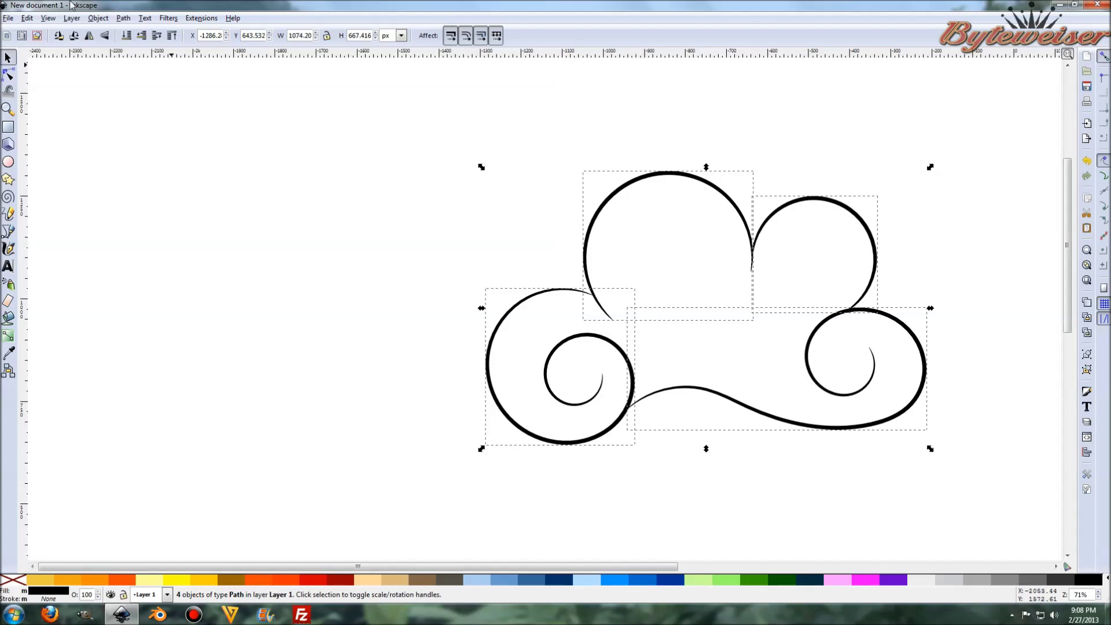
left_click(123, 18)
left_click(141, 81)
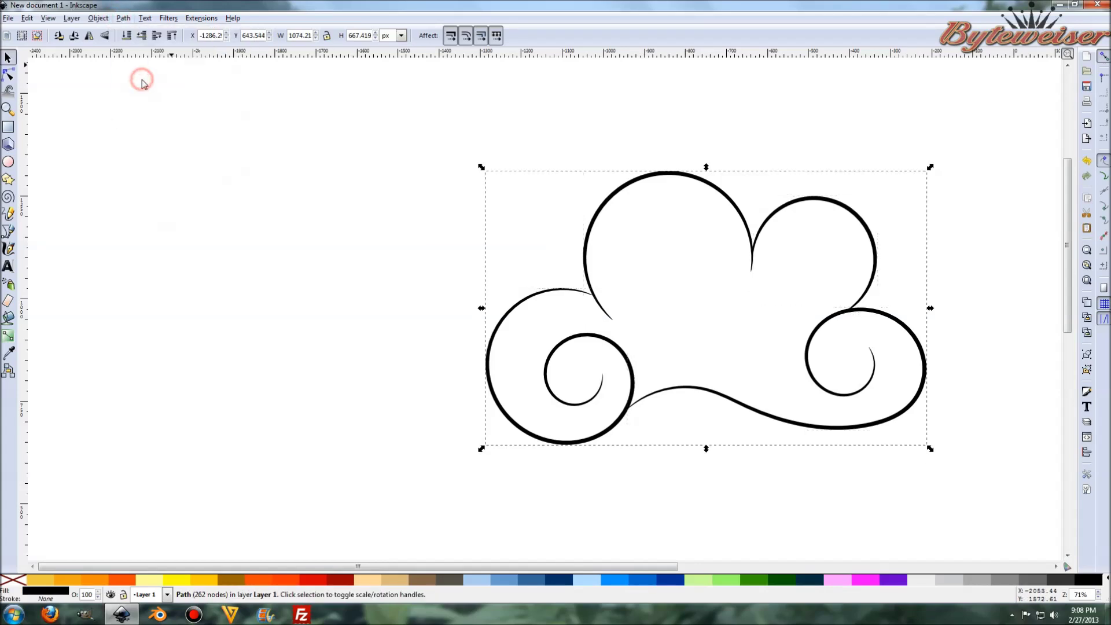
left_click_drag(641, 181, 455, 164)
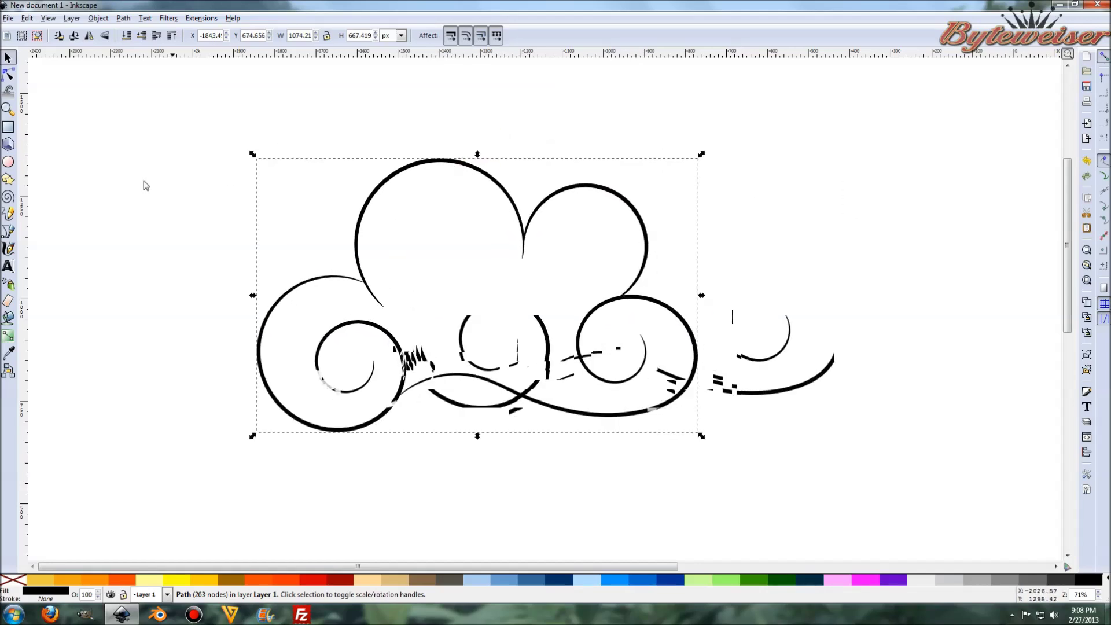
Draw a large blue rectangle, convert it to a path and lower it to the bottom.
left_click(8, 127)
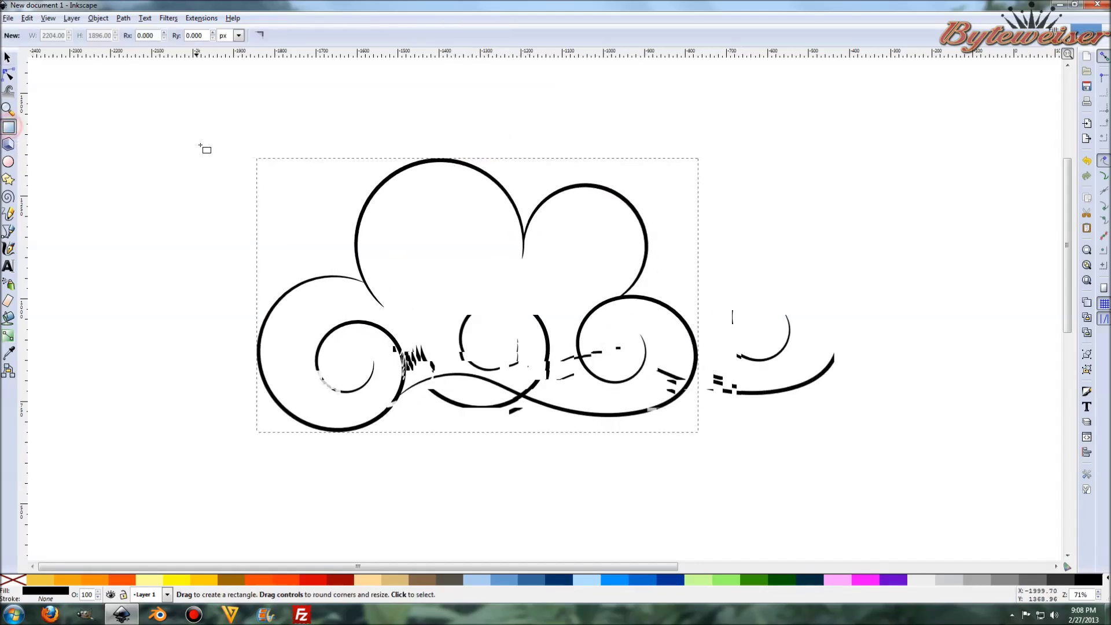
left_click_drag(102, 93, 855, 498)
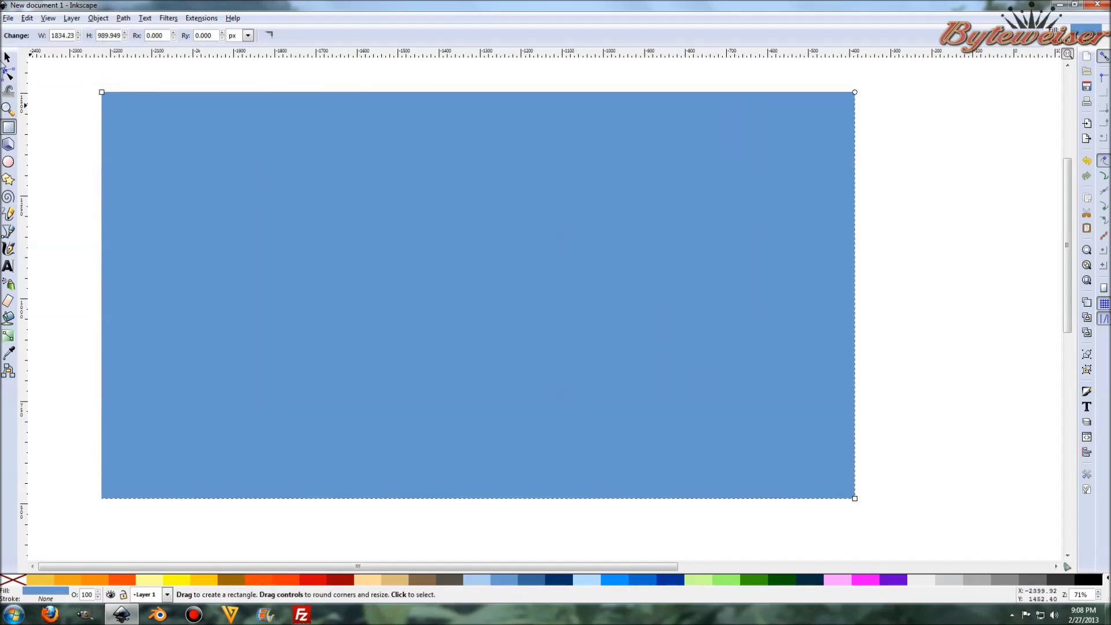
left_click(8, 57)
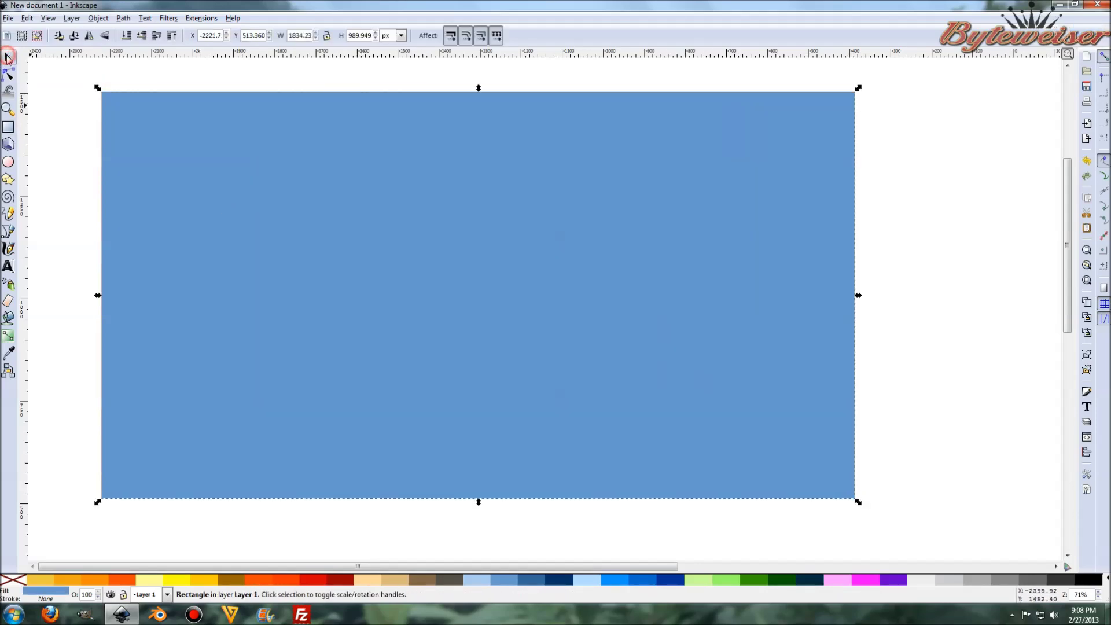
left_click(124, 18)
left_click(131, 28)
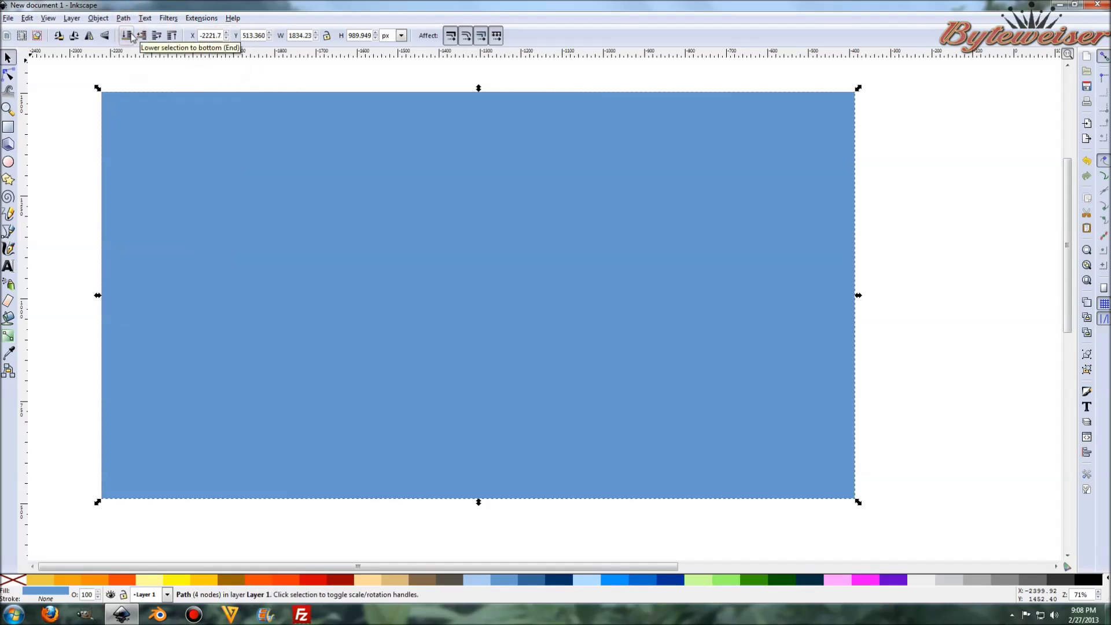
left_click(127, 36)
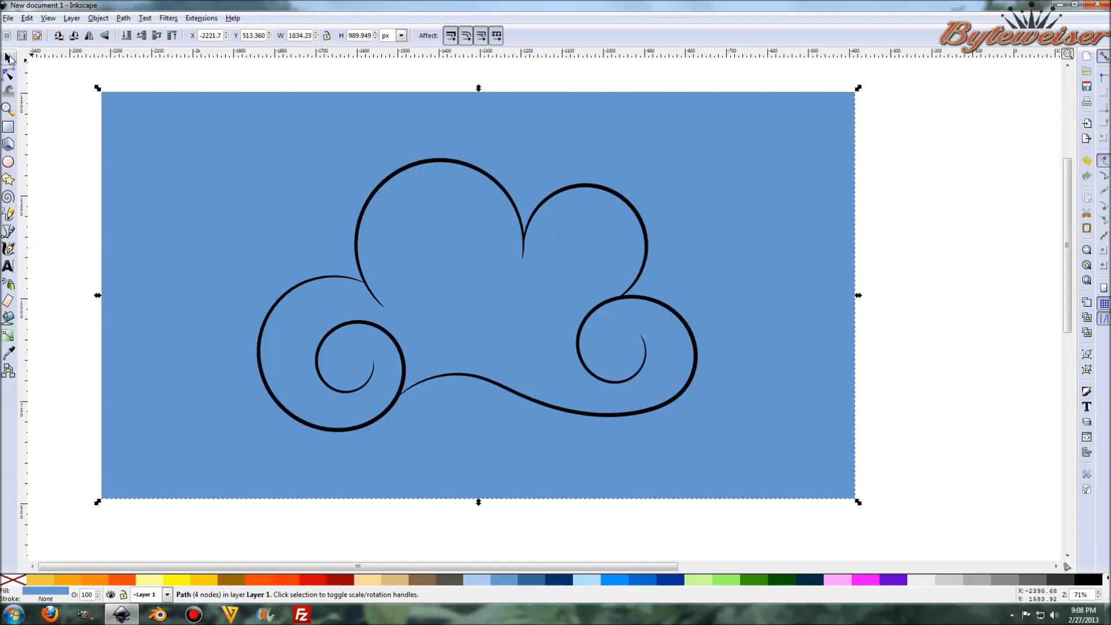
Select the merged cloud path together with the blue rectangle.
left_click(445, 165, "shift")
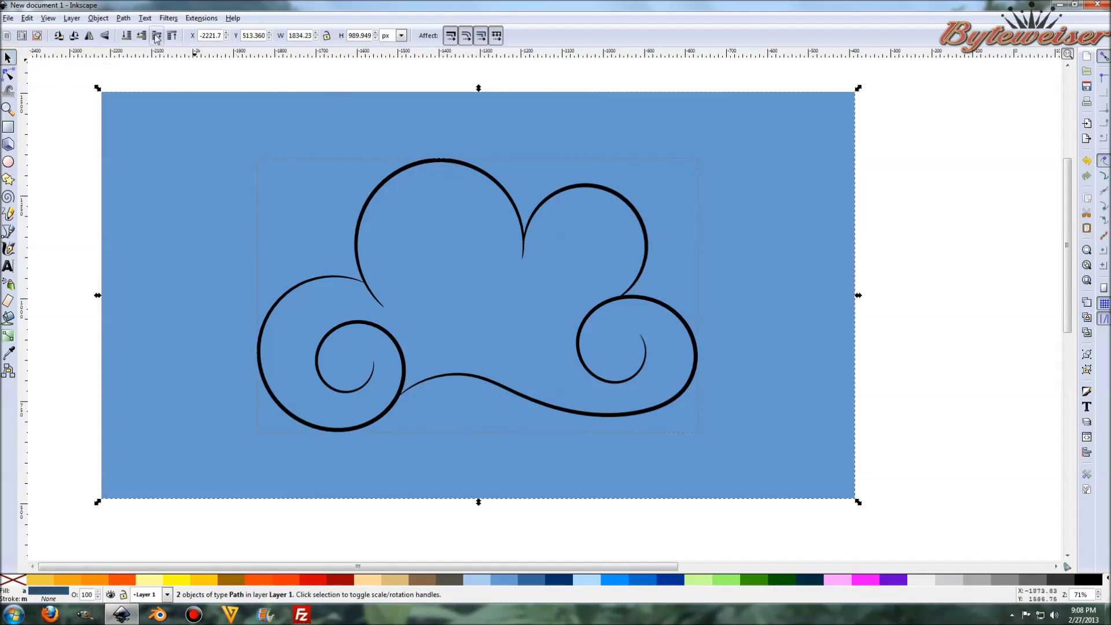
left_click(979, 217)
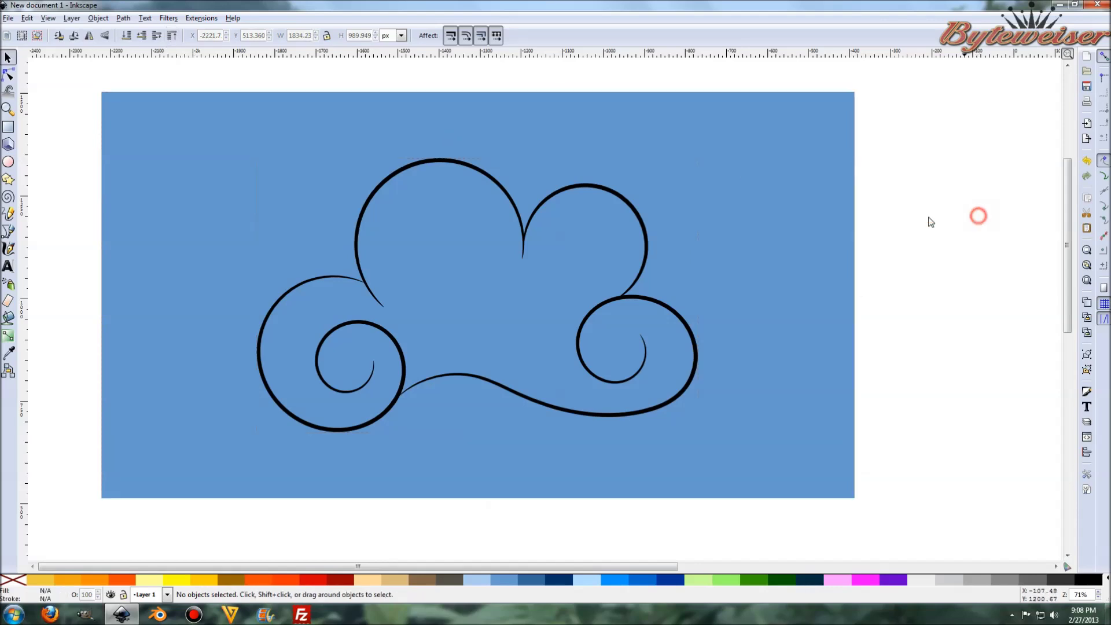
left_click(430, 161)
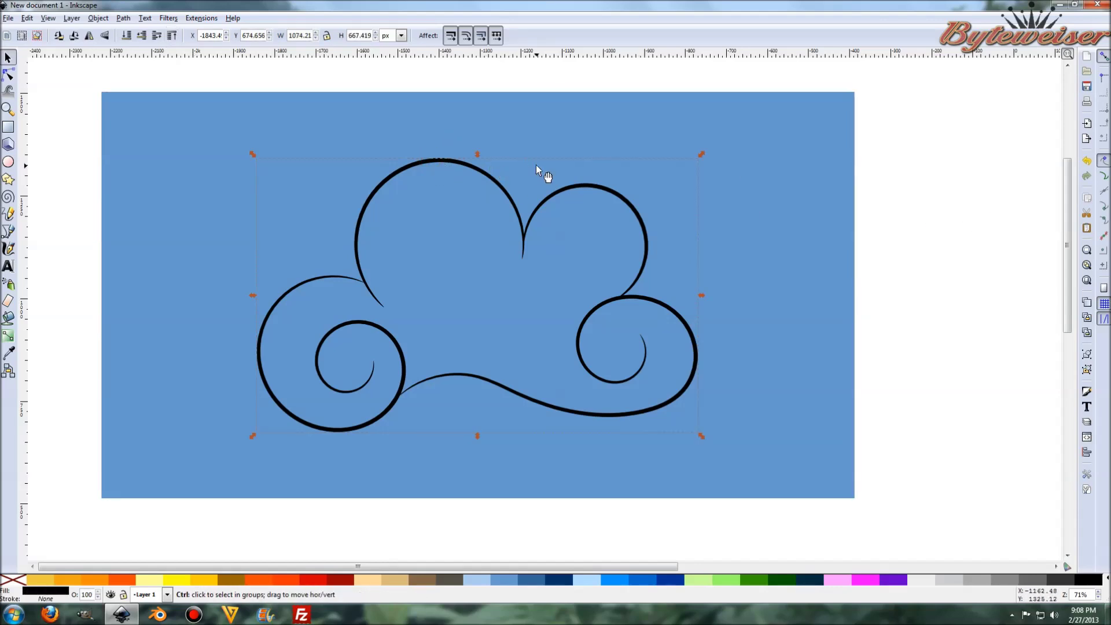
left_click(784, 120, "shift")
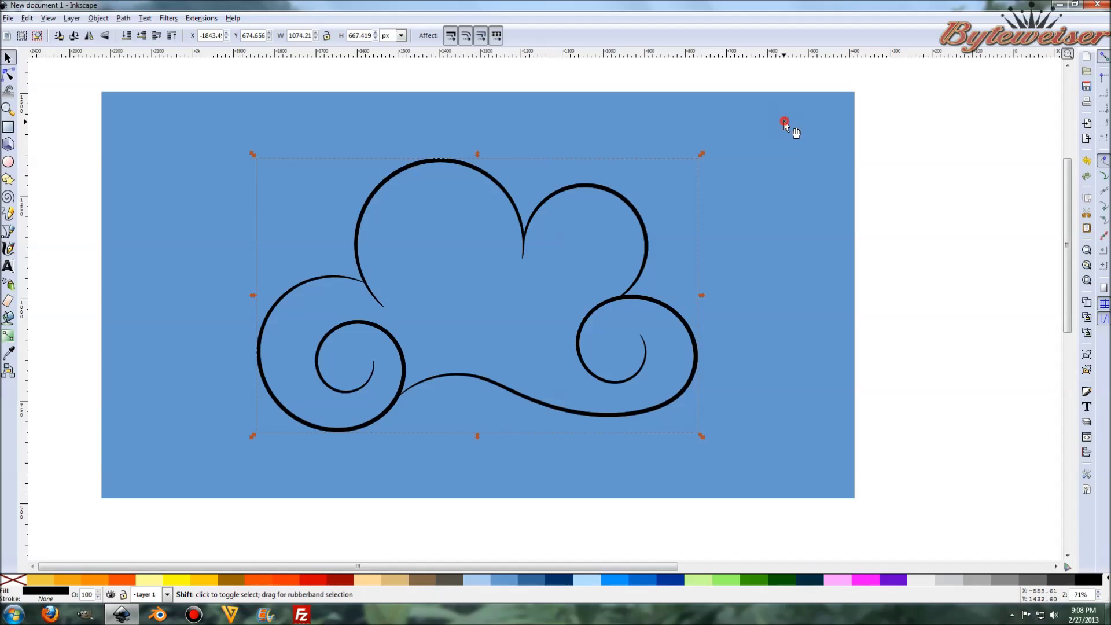
Cut the cloud shape out of the blue rectangle with Path > Difference.
left_click(123, 18)
left_click(149, 93)
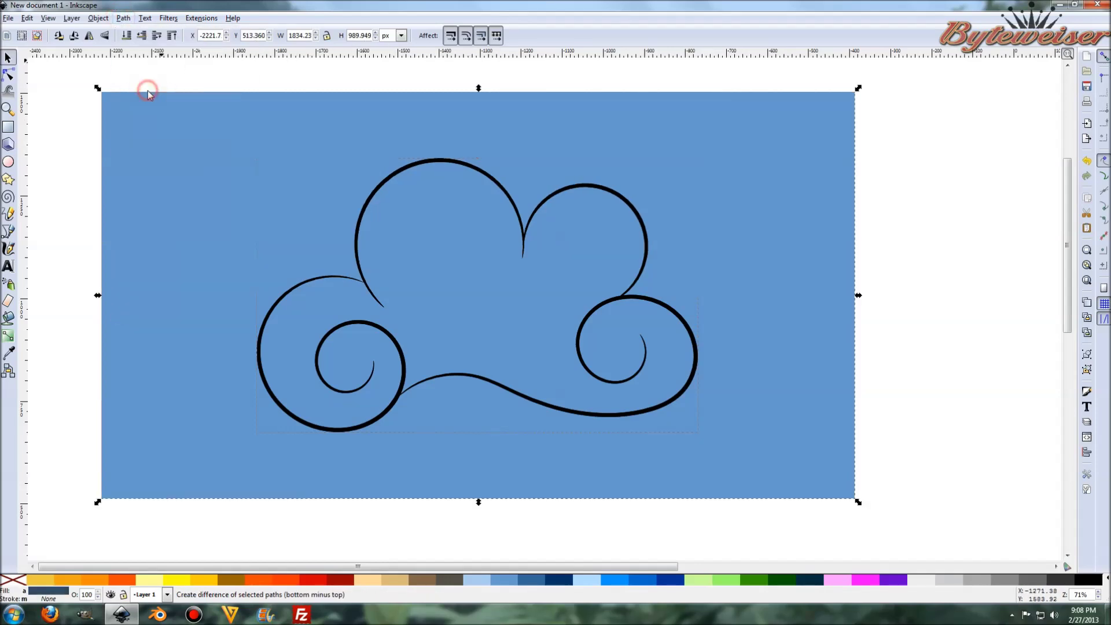
left_click(939, 171)
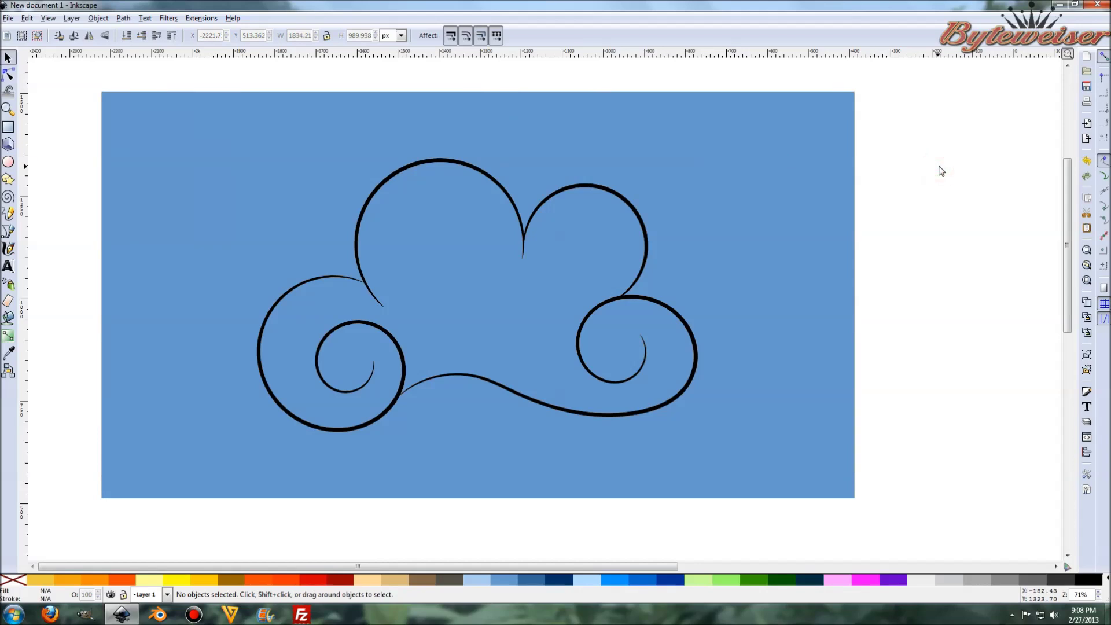
Drag the blue cut-out rectangle up and to the right of the black outline cloud.
left_click_drag(665, 139, 813, 100)
left_click_drag(777, 144, 1010, 186)
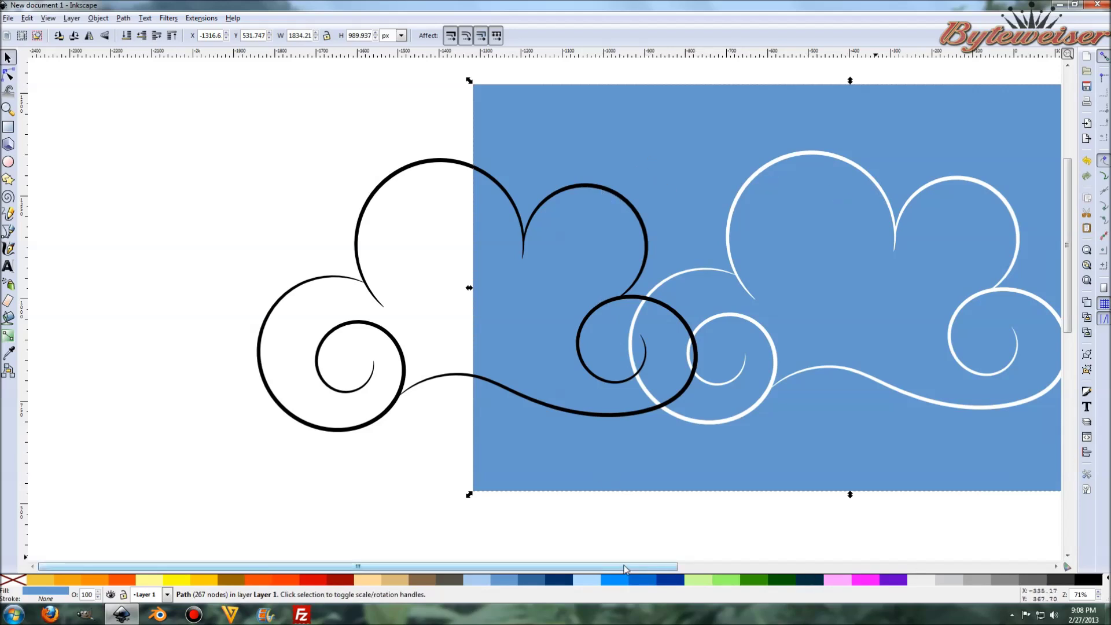
scroll(628, 568, "right", 10)
left_click_drag(622, 389, 712, 376)
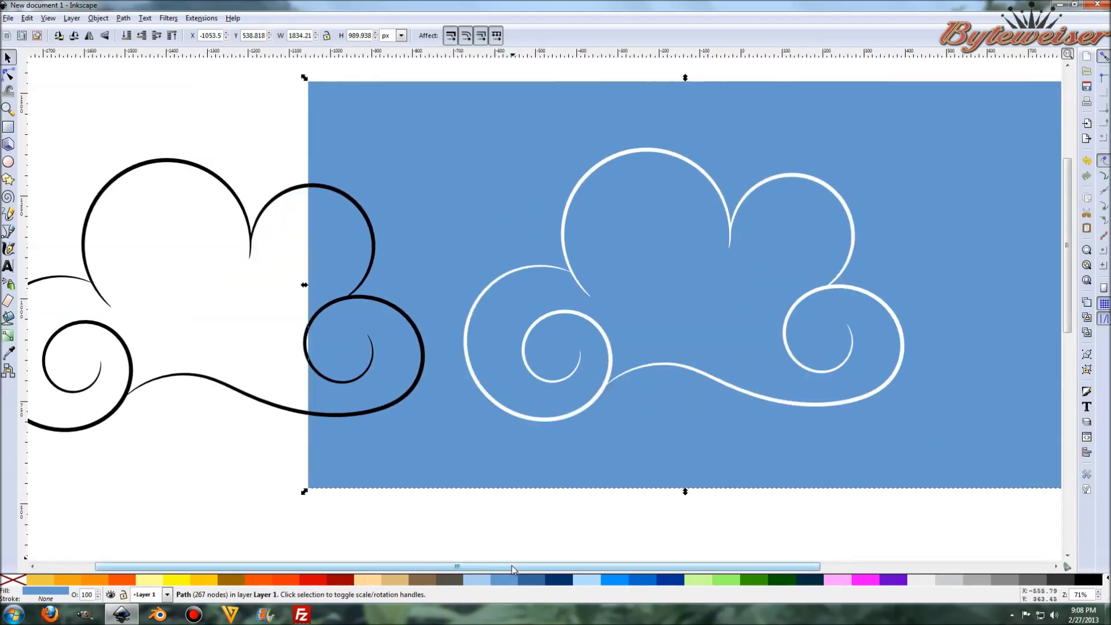
left_click_drag(512, 565, 446, 567)
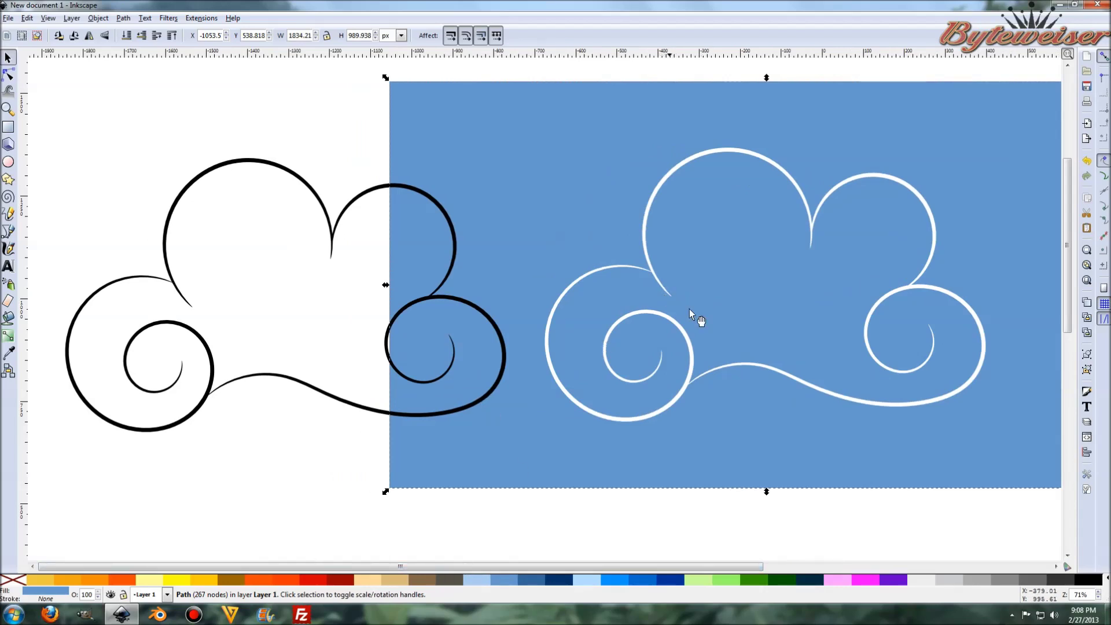
left_click(237, 161)
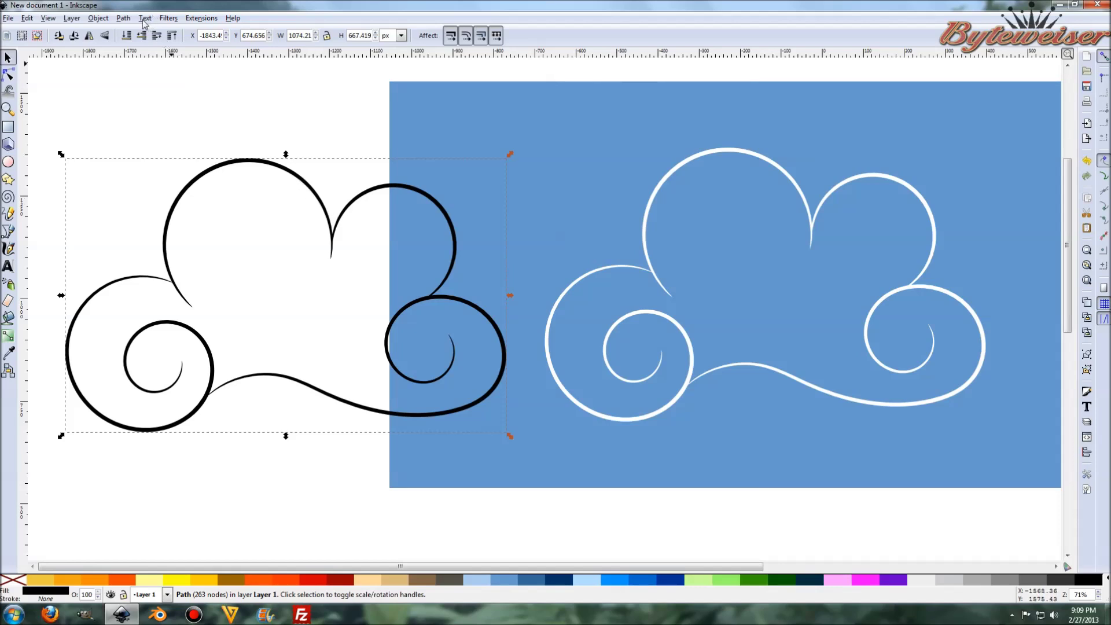
Break the blue cut-out rectangle apart into separate pieces with Path > Break Apart.
left_click(124, 18)
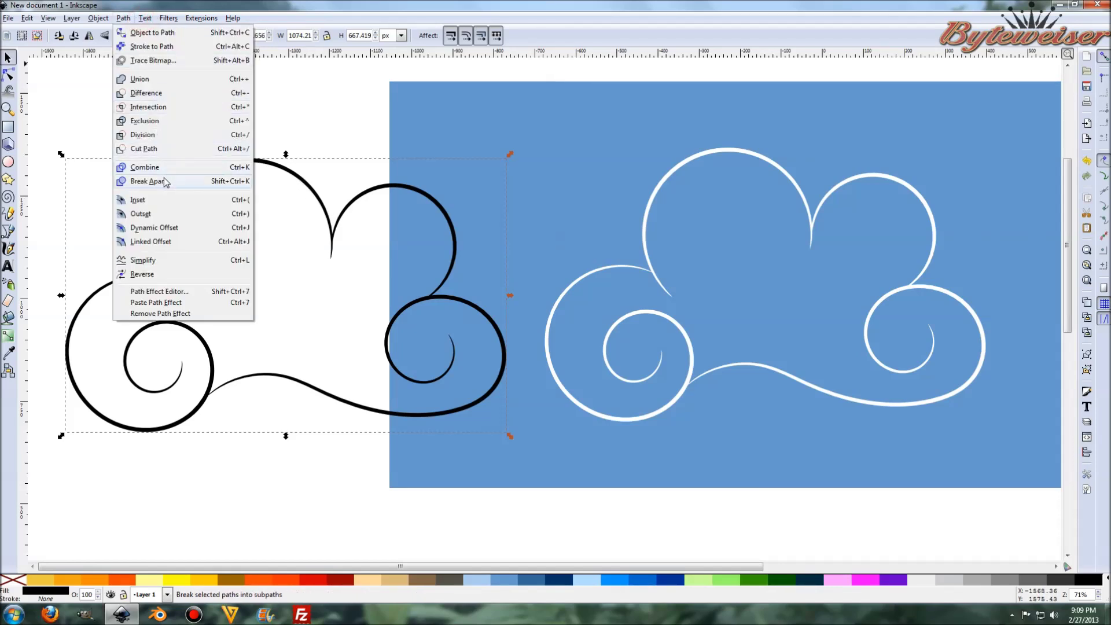
left_click(441, 118)
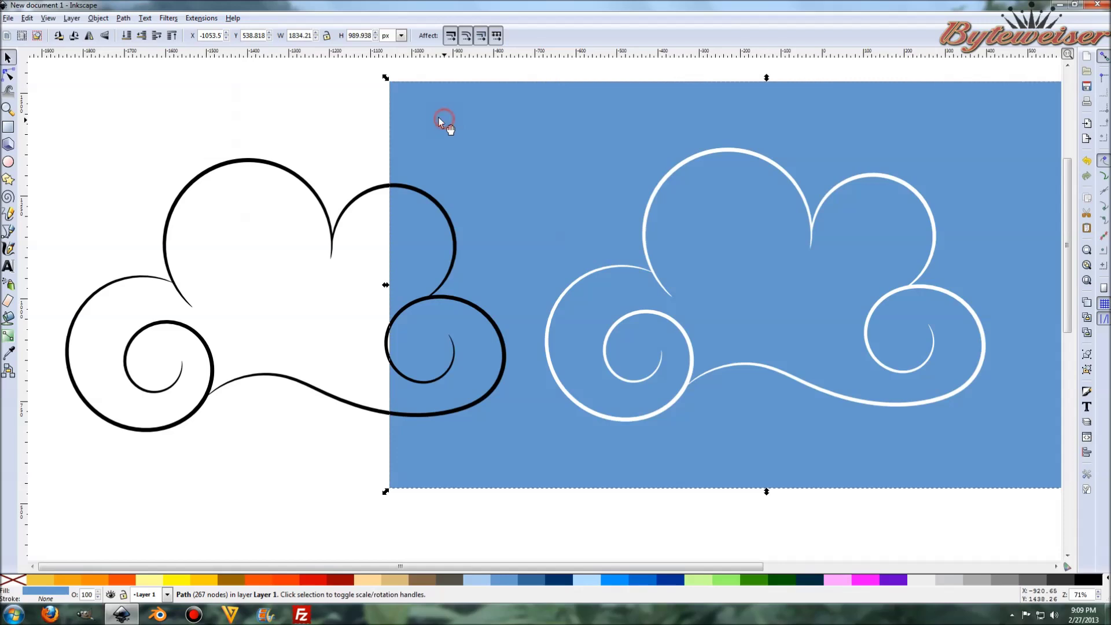
left_click(124, 18)
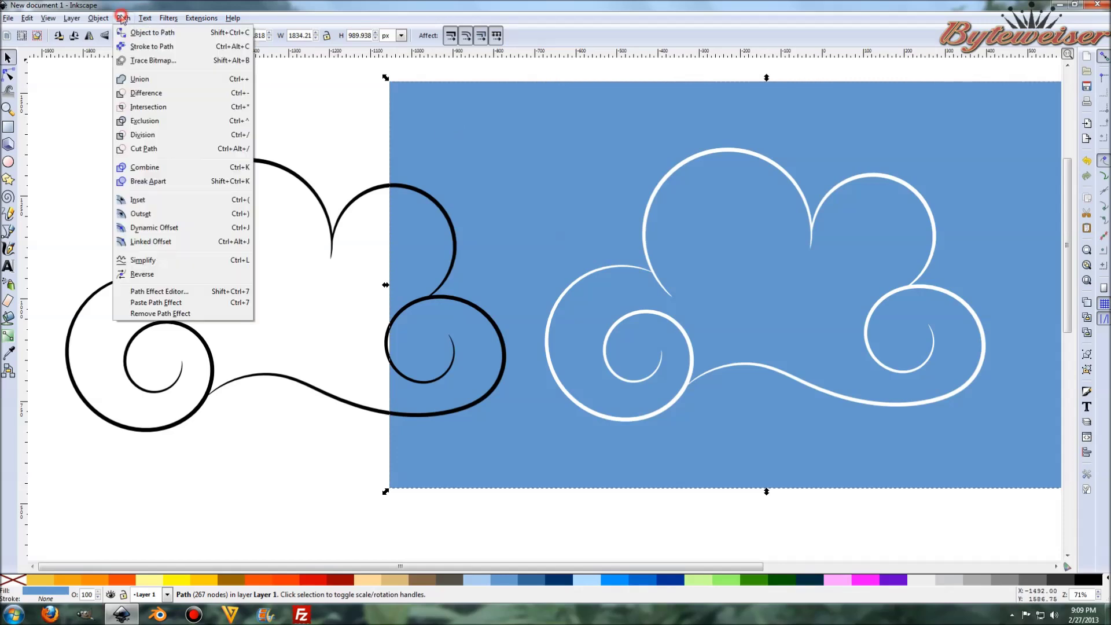
left_click(151, 181)
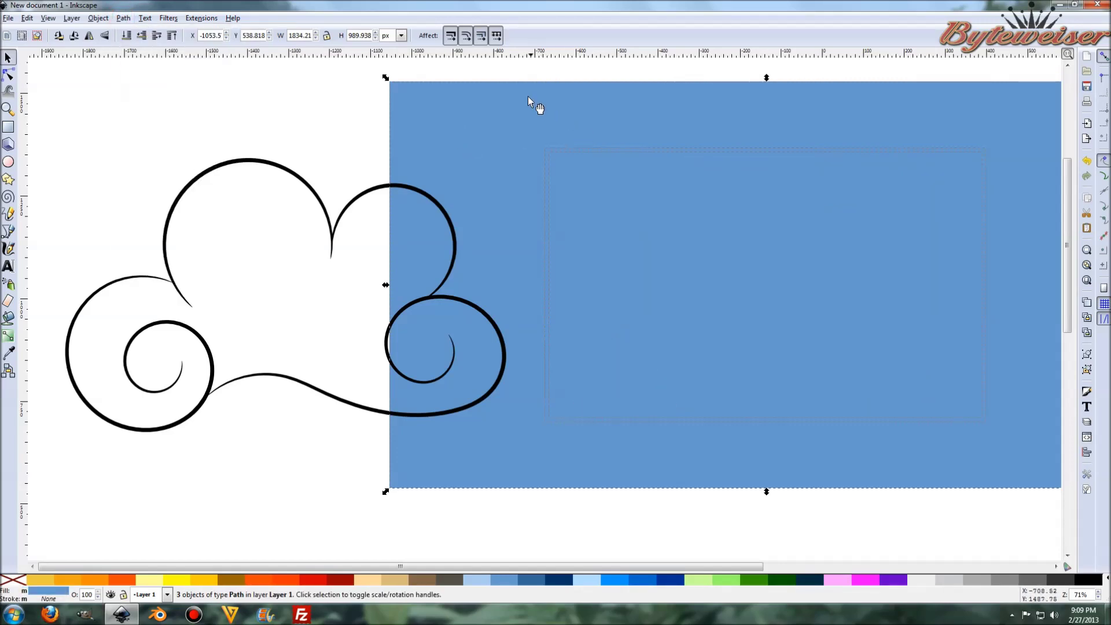
Delete the plain rectangle and the leftover inner piece, keeping the blue swirly cloud beside the outline.
left_click(285, 91)
left_click(458, 107)
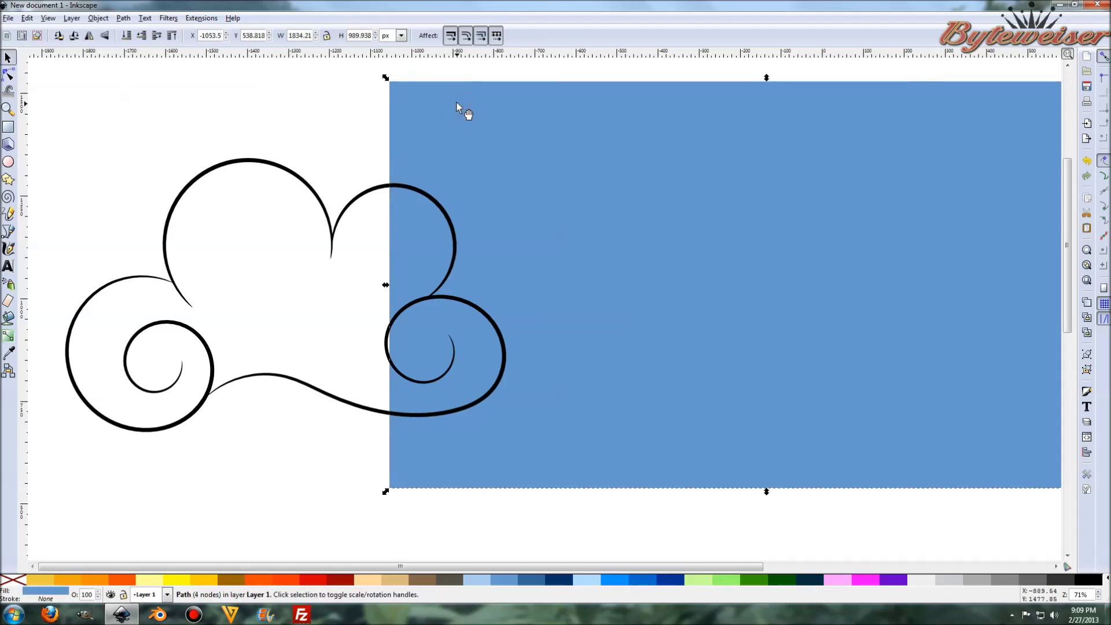
key("Delete")
left_click(727, 315)
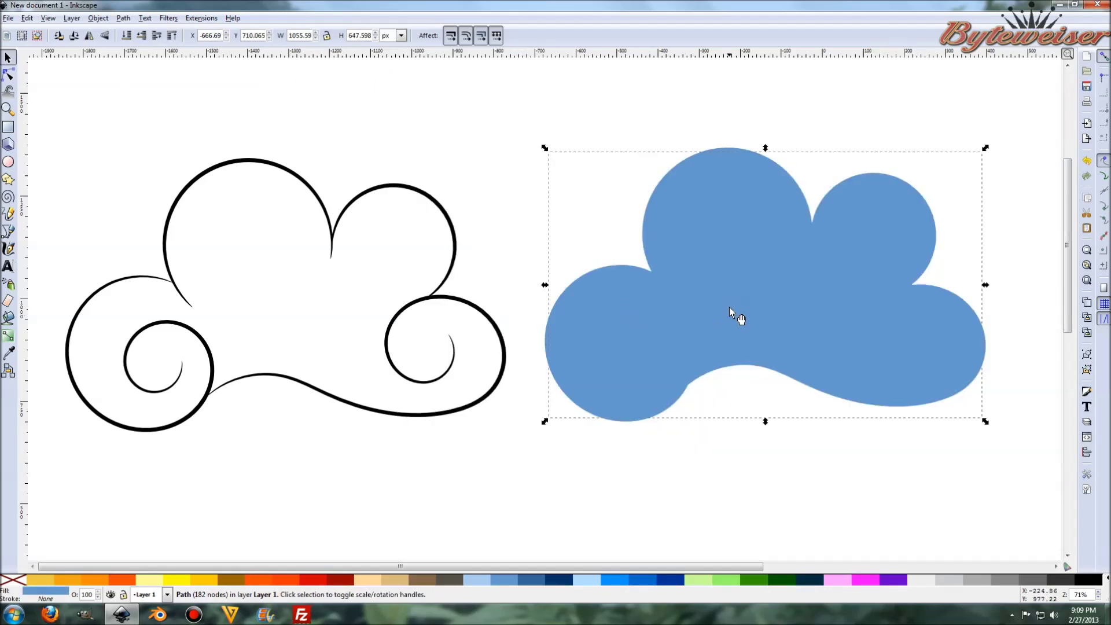
left_click_drag(729, 308, 256, 365)
left_click(758, 284)
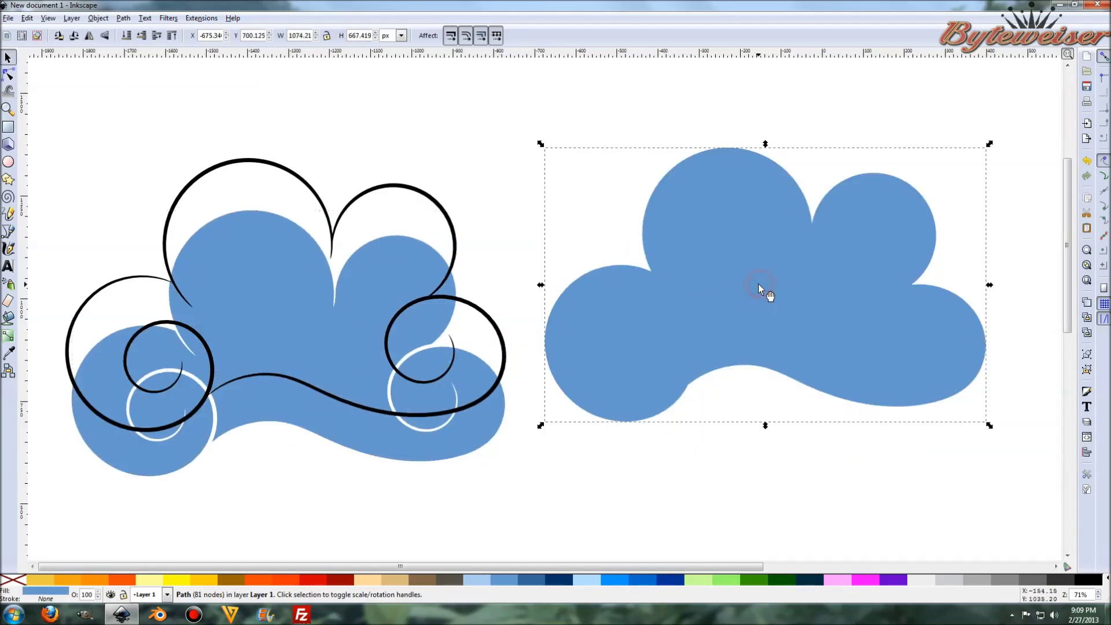
key("Delete")
left_click_drag(357, 296, 749, 241)
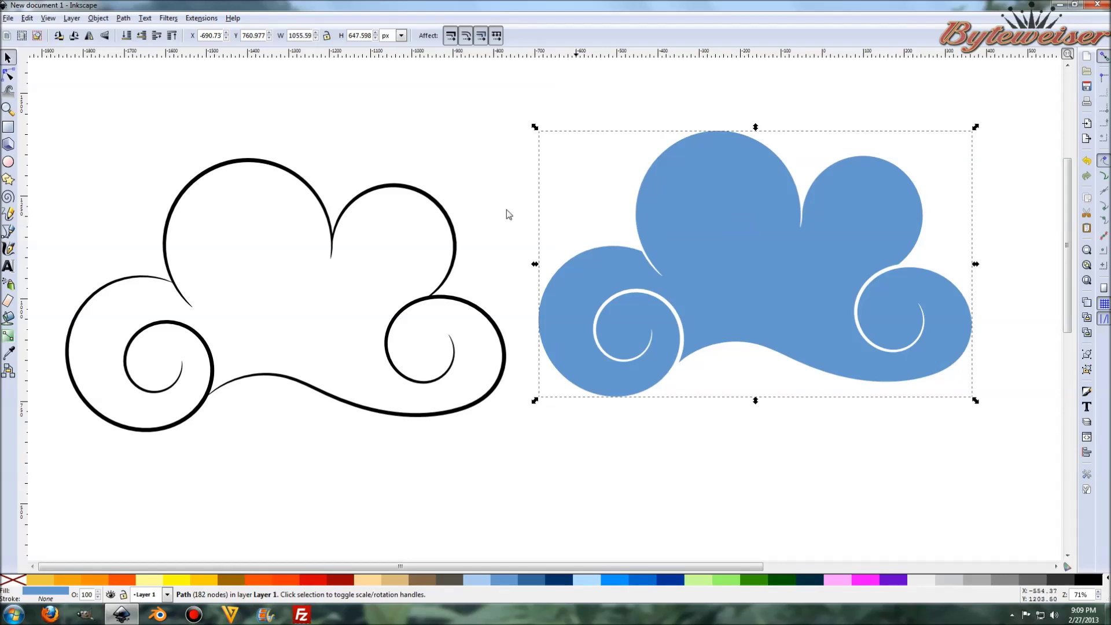
Nudge the black outline cloud up-left and fill the swirly cloud with Accent Green.
left_click_drag(387, 188, 362, 166)
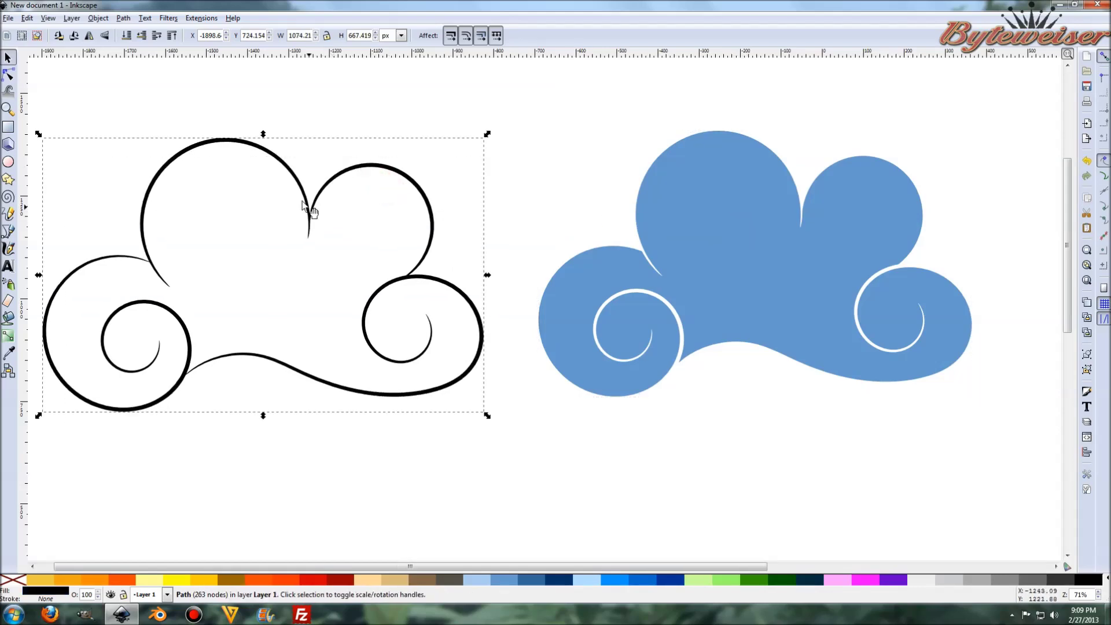
left_click(720, 190)
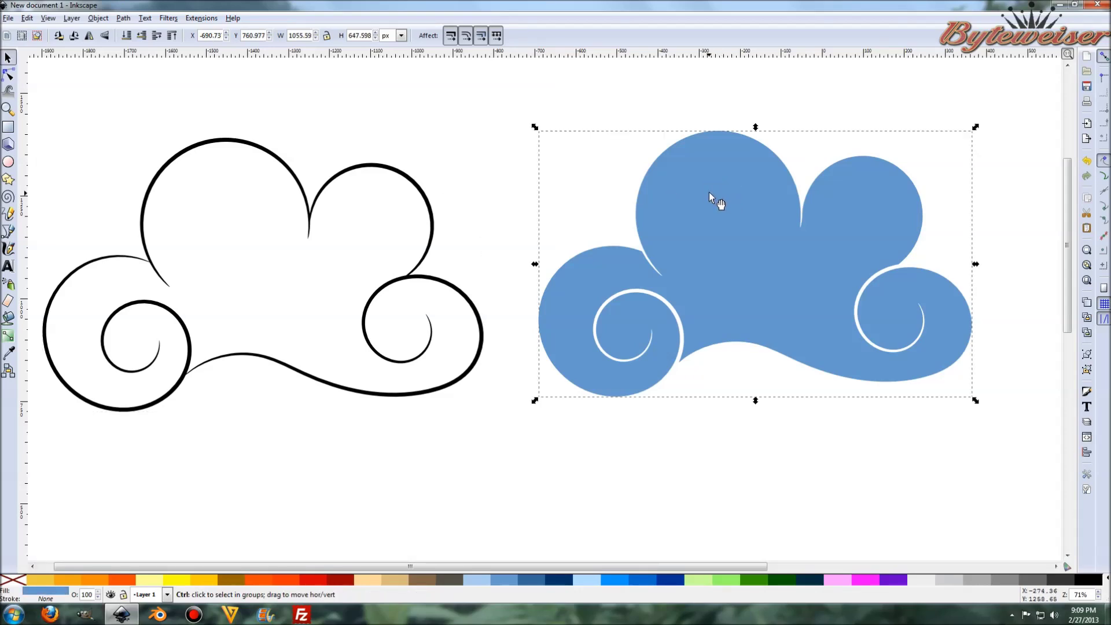
left_click(482, 581)
key("ctrl")
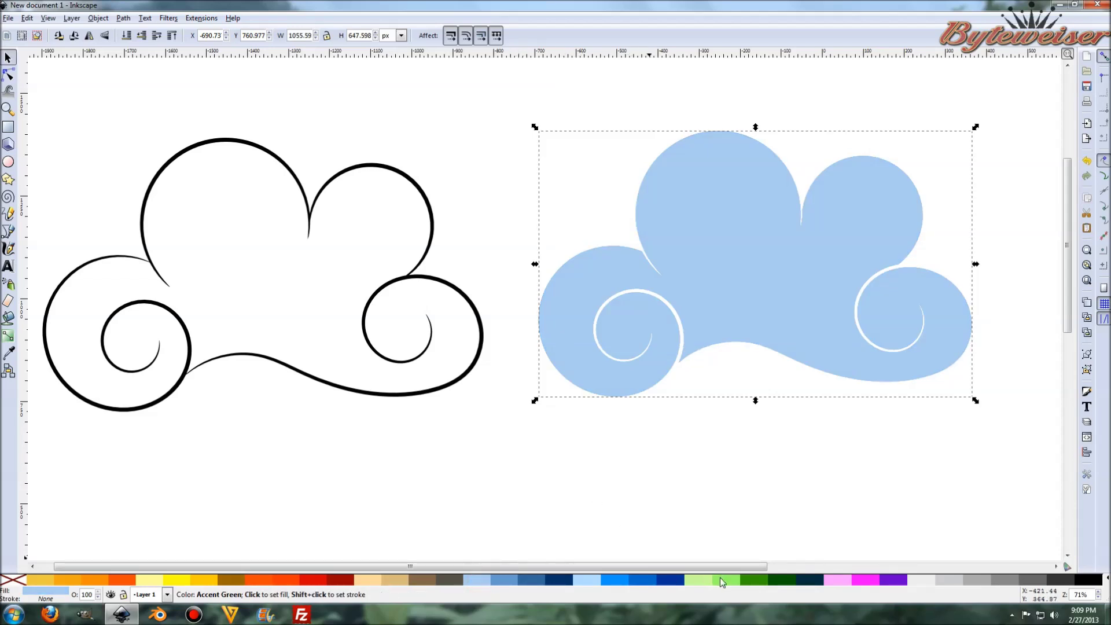
left_click(735, 581)
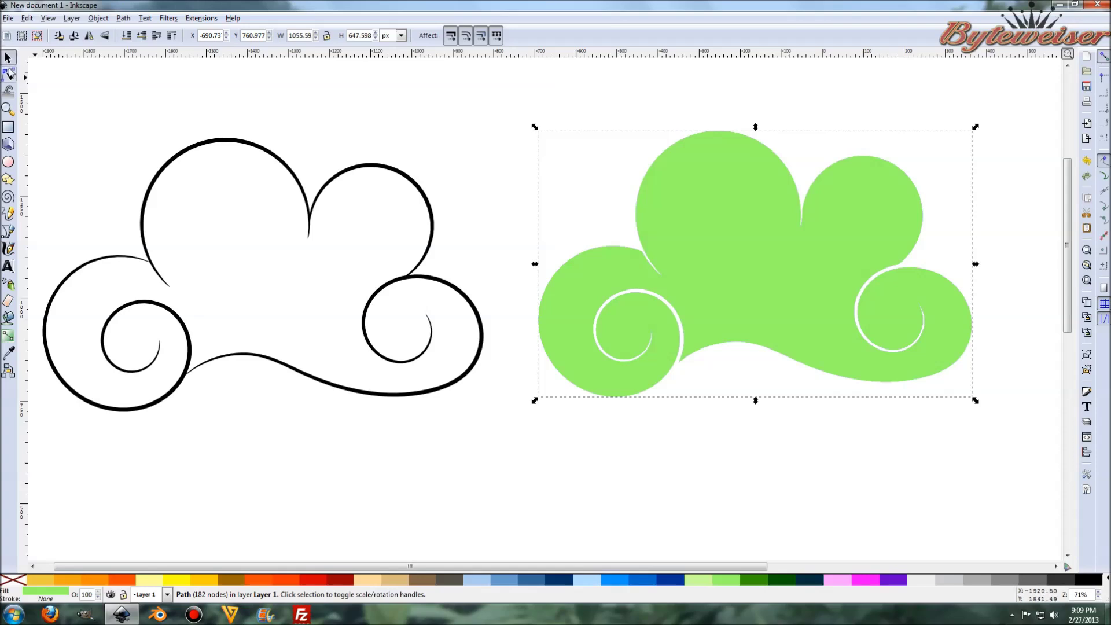
Draw a closed three-point Bezier triangle over the green cloud's large top lobe.
left_click(10, 232)
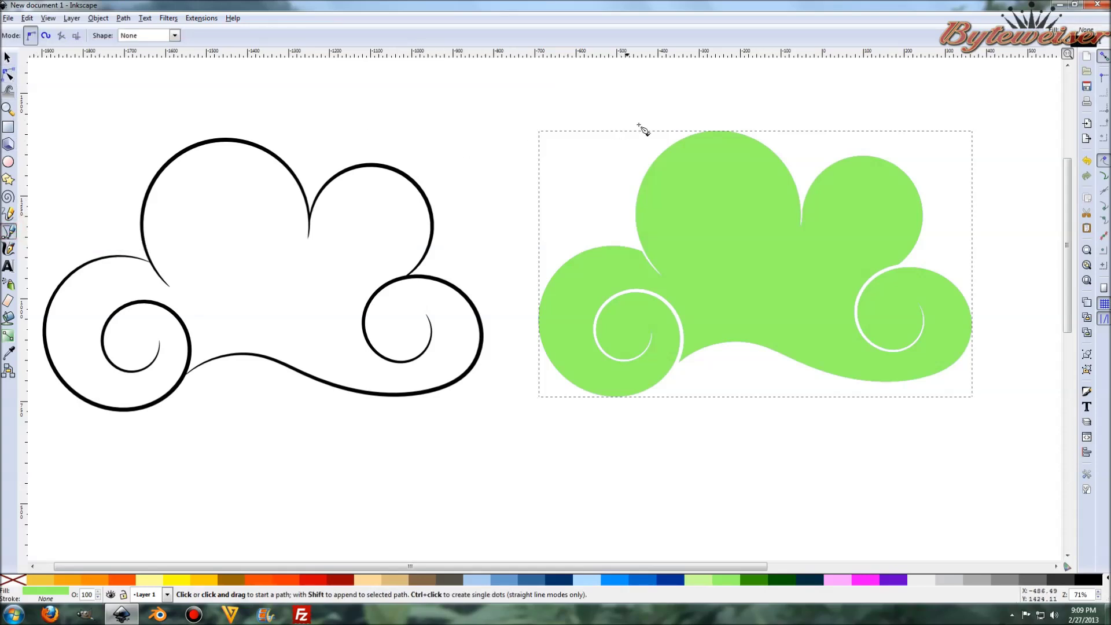
left_click(628, 107)
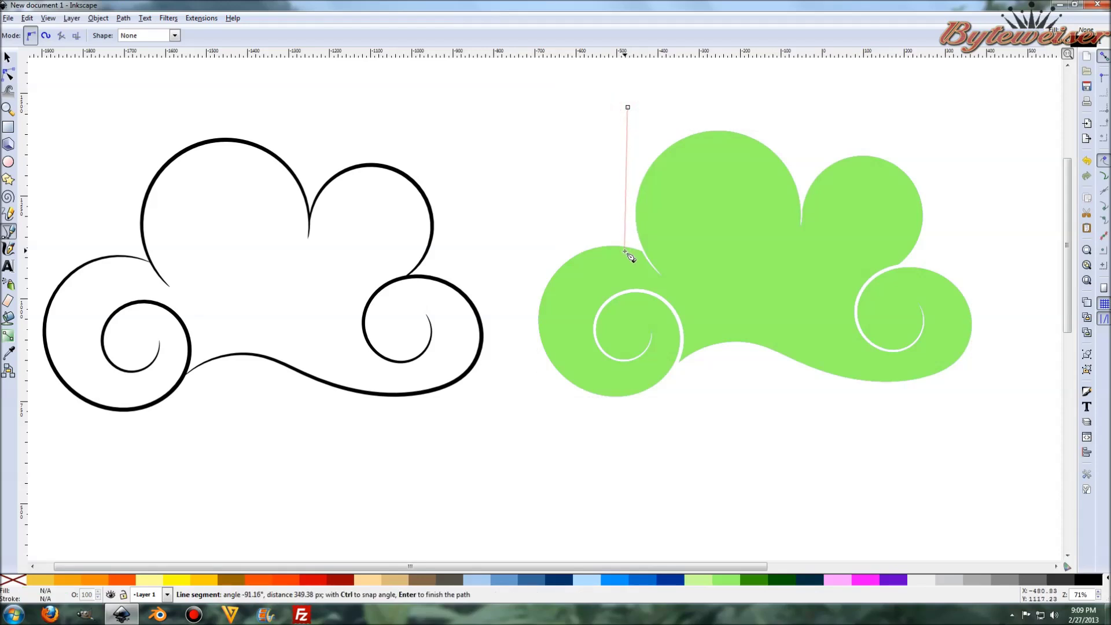
left_click(625, 276)
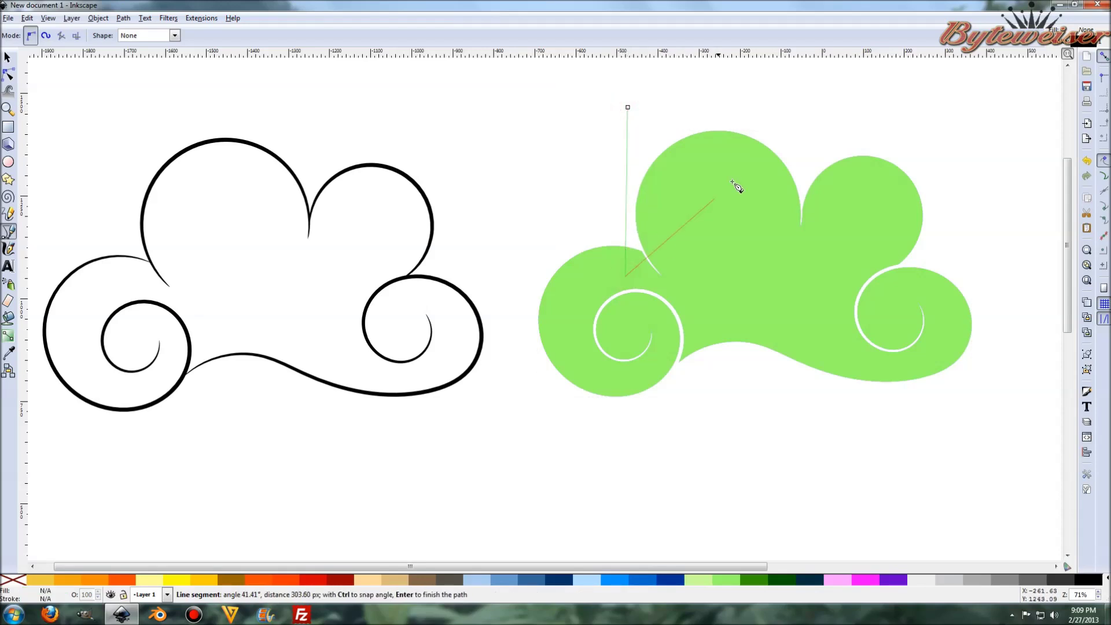
left_click(805, 99)
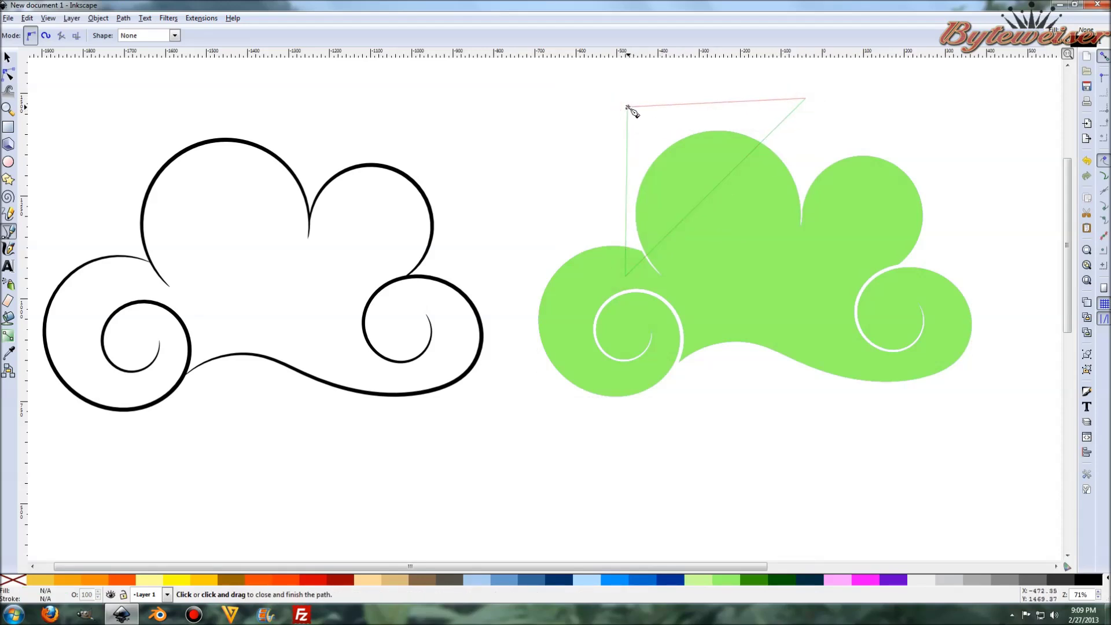
left_click(628, 107)
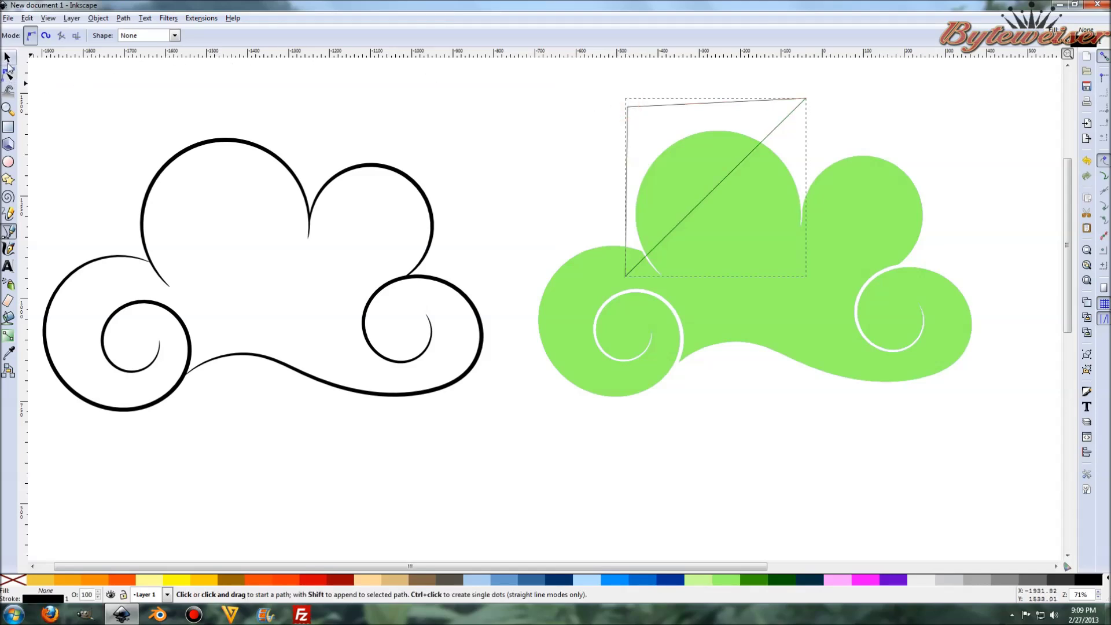
Bend the triangle's diagonal edge into a curve and nudge the shape slightly down.
left_click(8, 74)
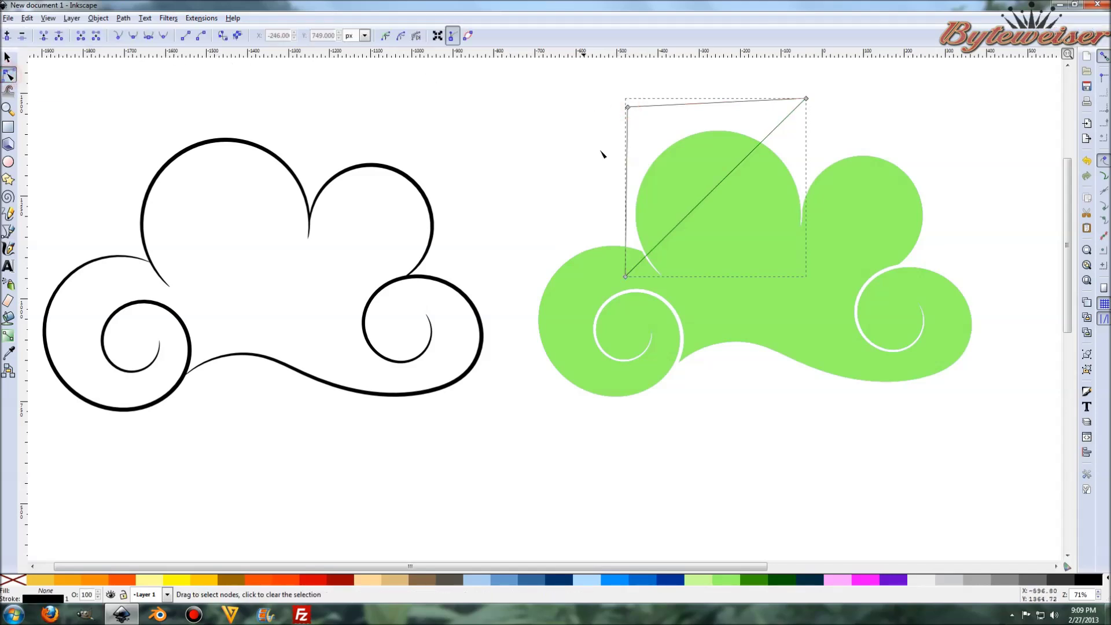
left_click_drag(714, 191, 702, 183)
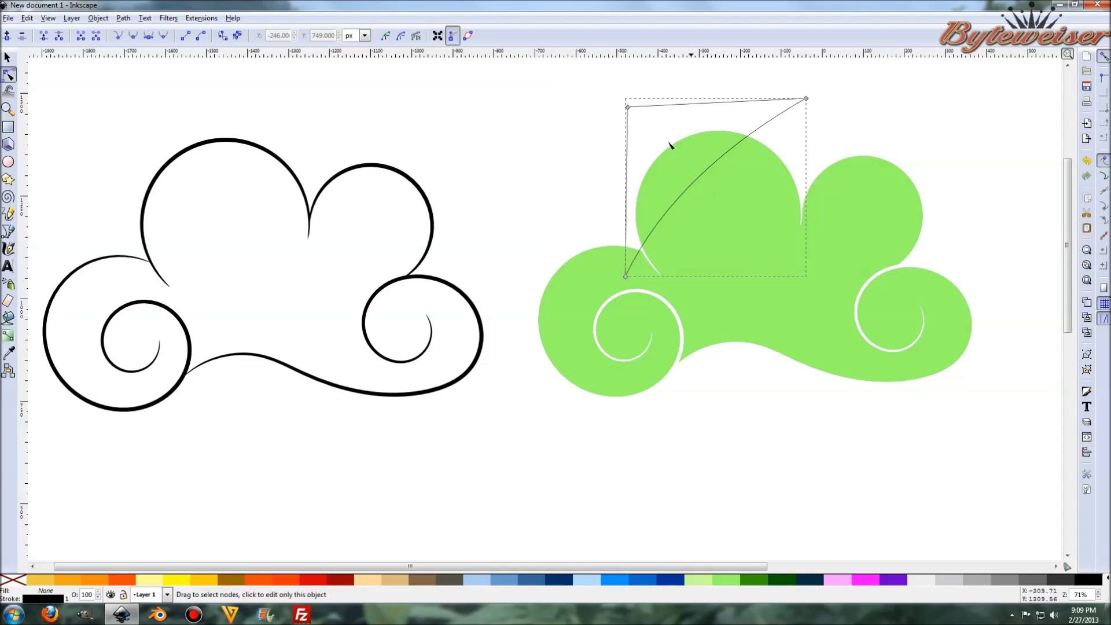
left_click(8, 57)
left_click_drag(647, 108, 651, 121)
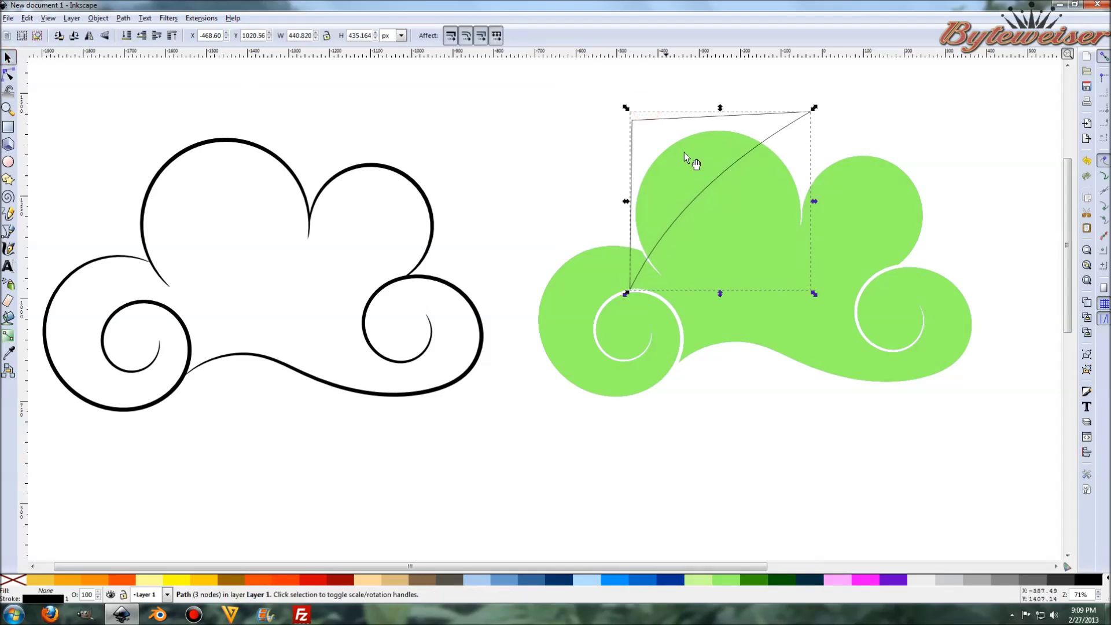
left_click(869, 206)
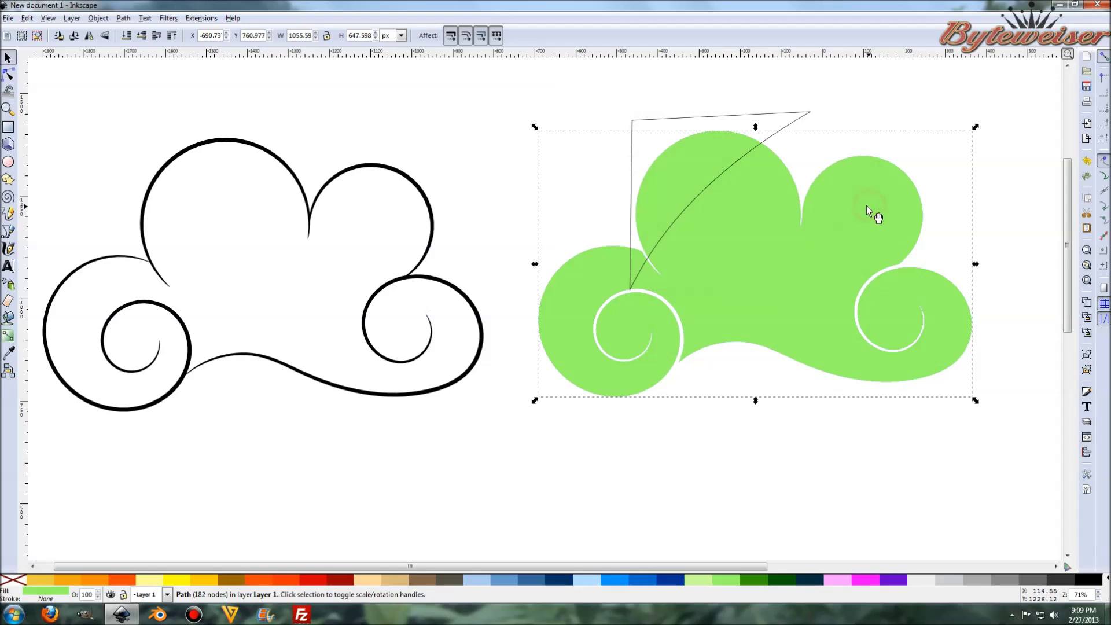
Create a dynamic offset of the green cloud and shrink it slightly inward.
left_click(123, 18)
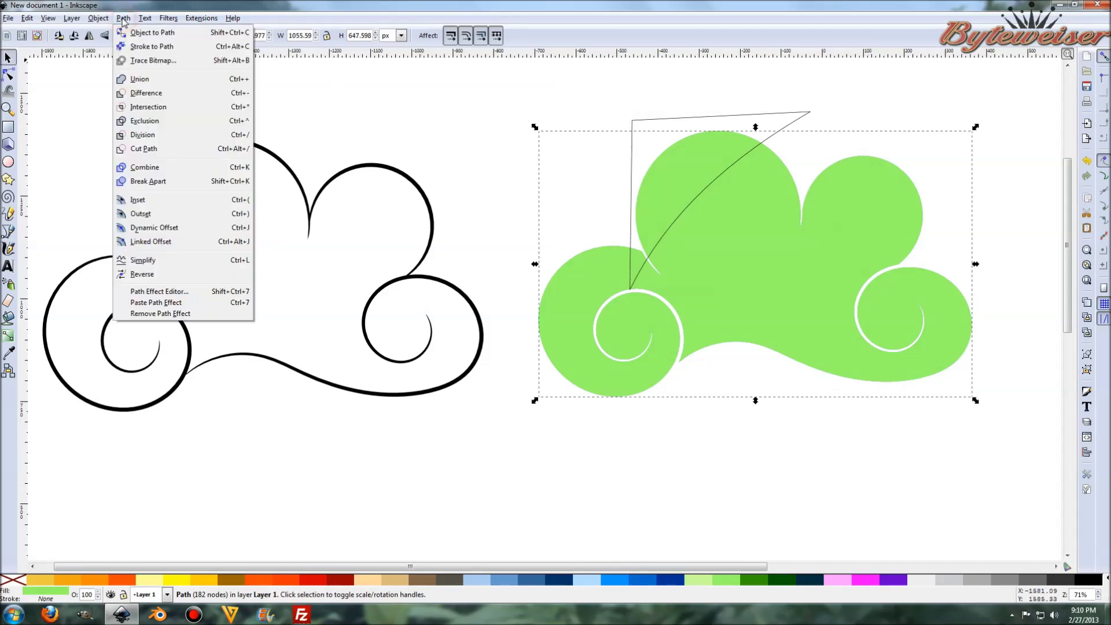
left_click(170, 225)
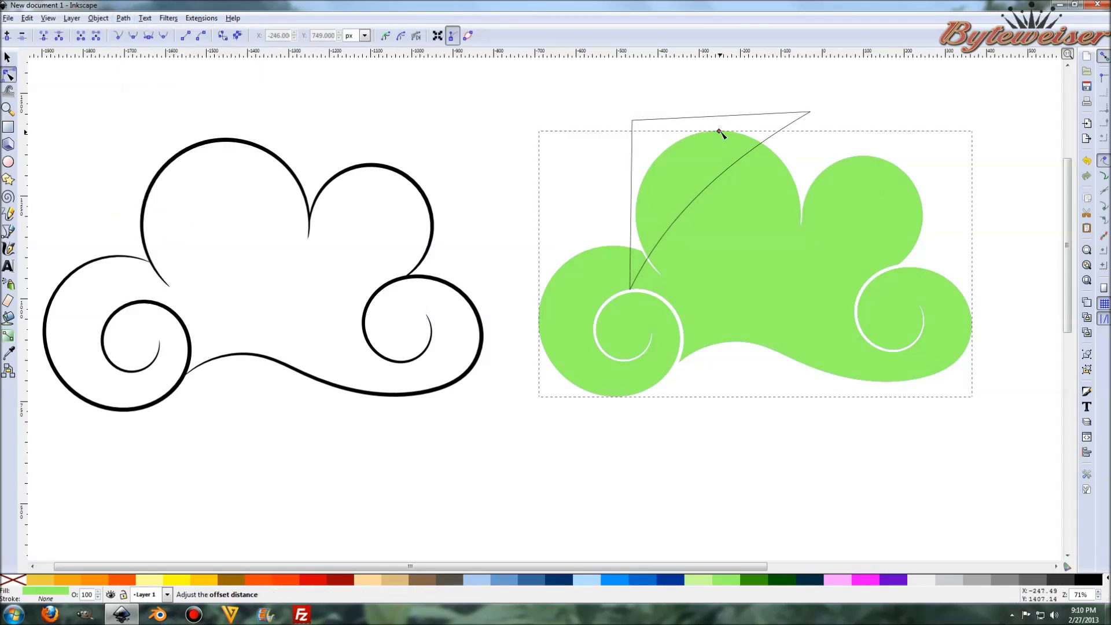
left_click(720, 132)
left_click_drag(720, 133, 718, 135)
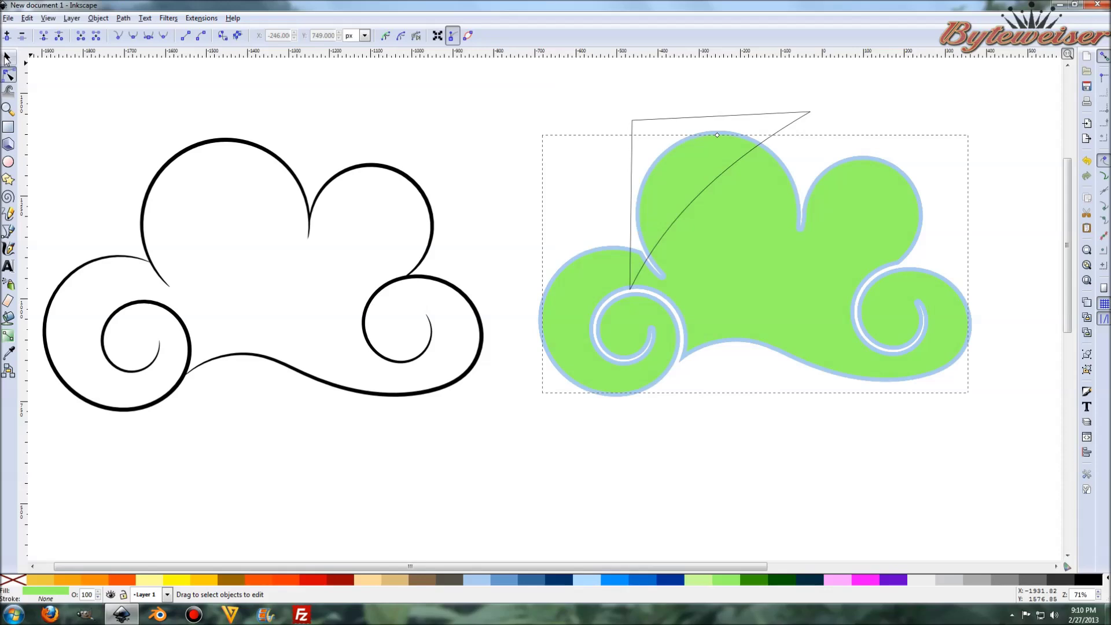
Convert the offset cloud to a plain path and raise it to the top with Home.
left_click(8, 58)
left_click(124, 18)
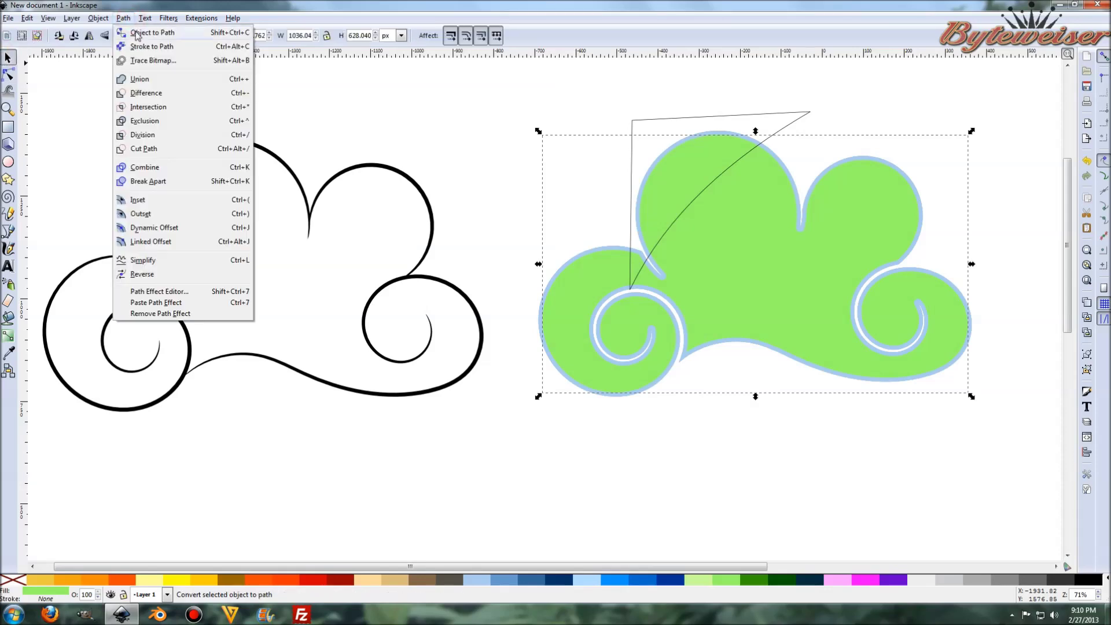
left_click(137, 33)
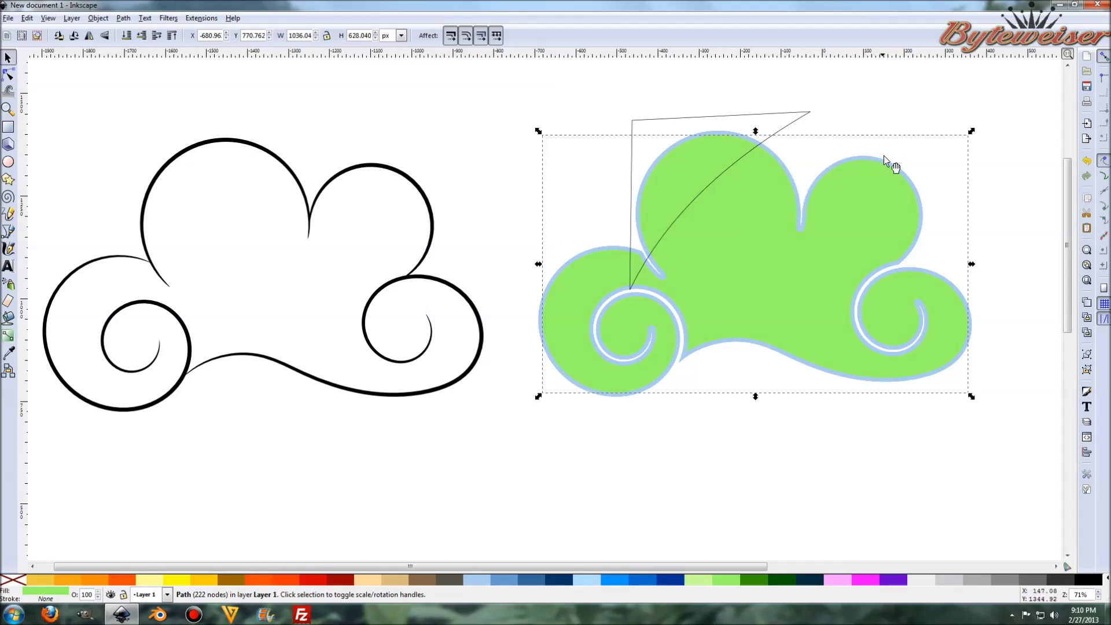
key("ctrl")
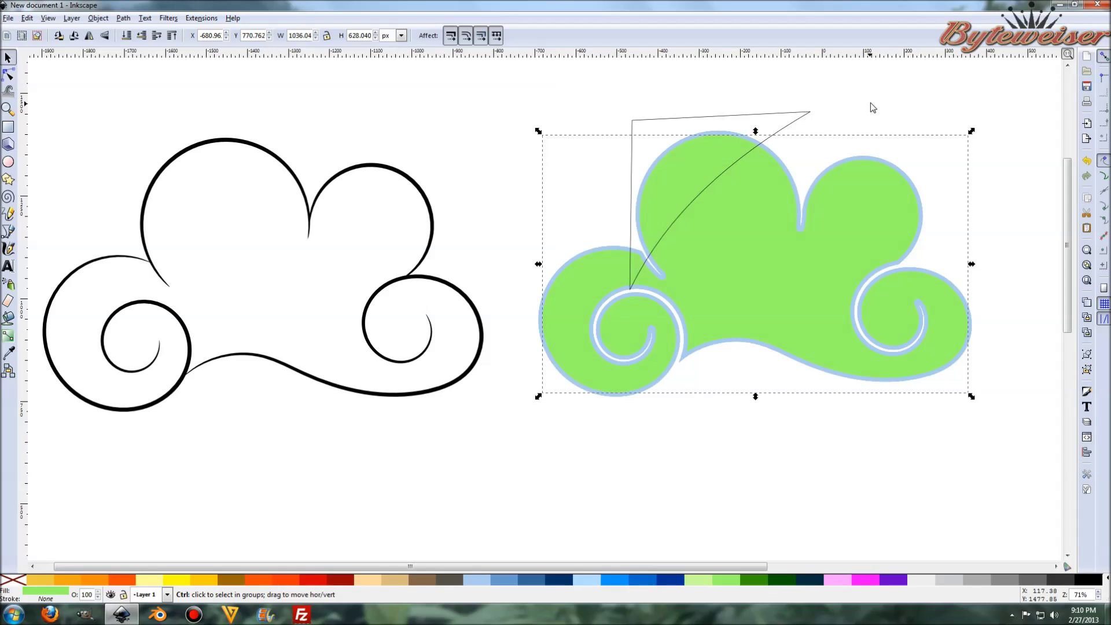
key("Home")
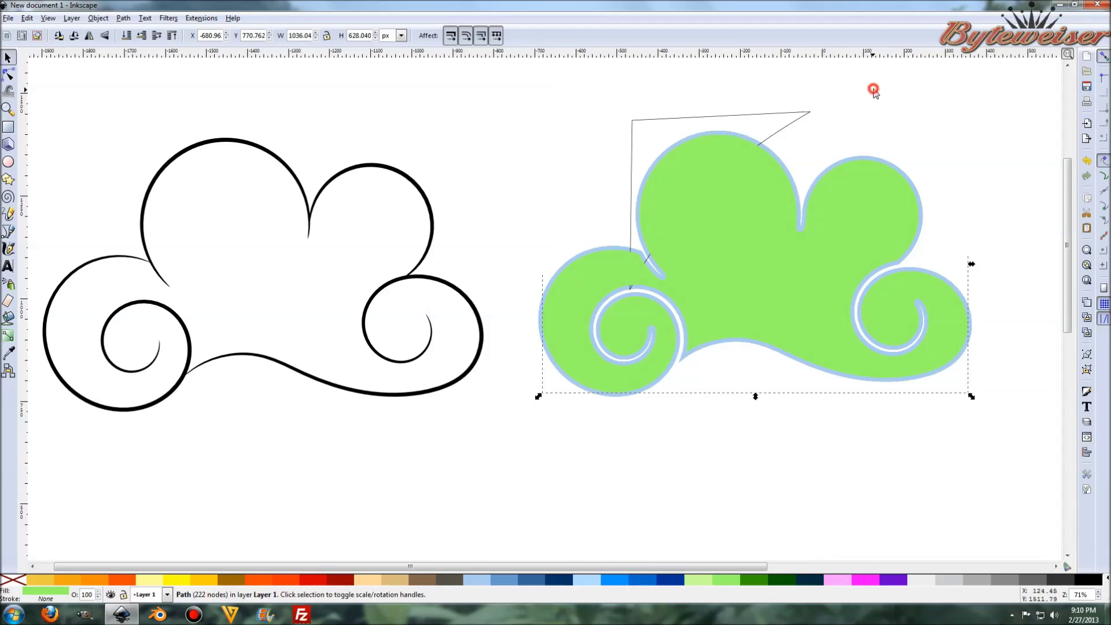
Intersect the curved triangle with the green cloud, leaving a 22-node highlight over the top lobe.
left_click(873, 87)
left_click(794, 112)
key("shift")
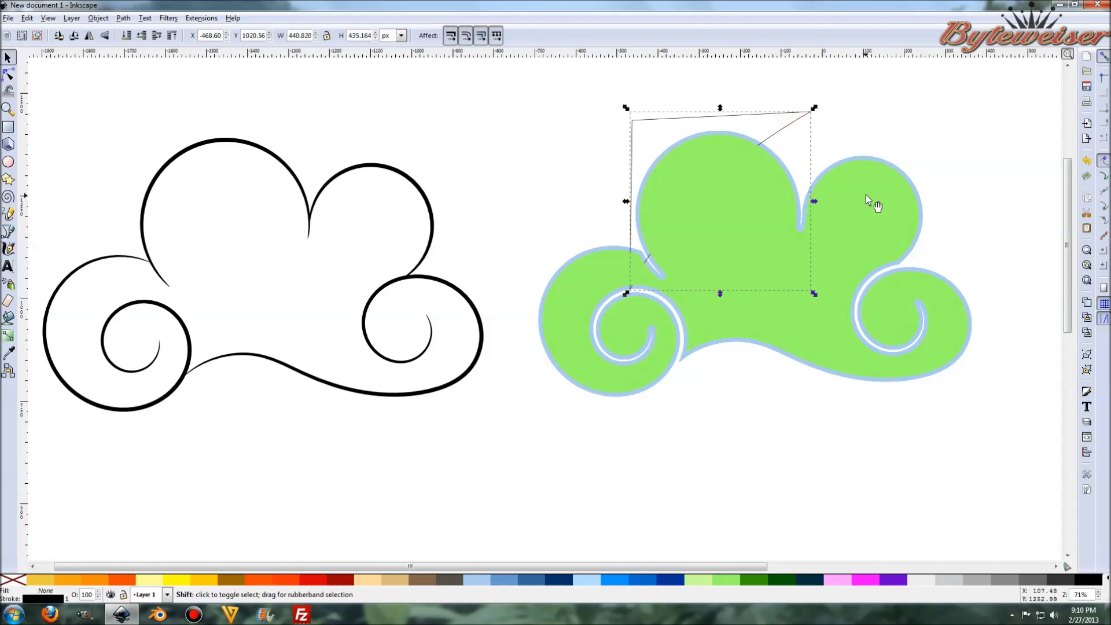
left_click(878, 201, "shift")
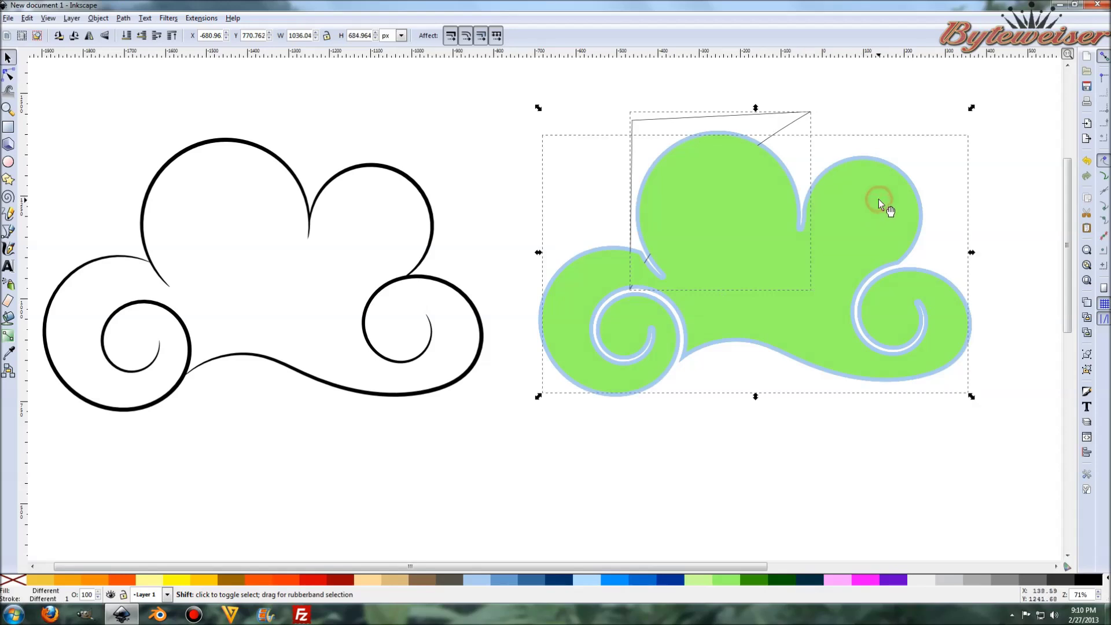
left_click(123, 18)
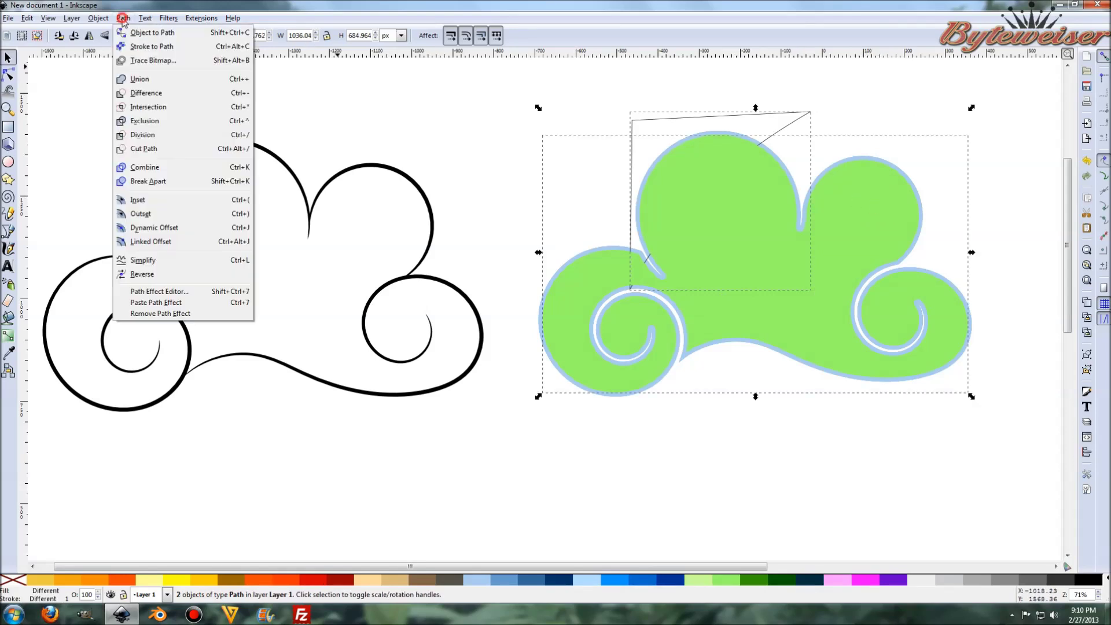
left_click(154, 109)
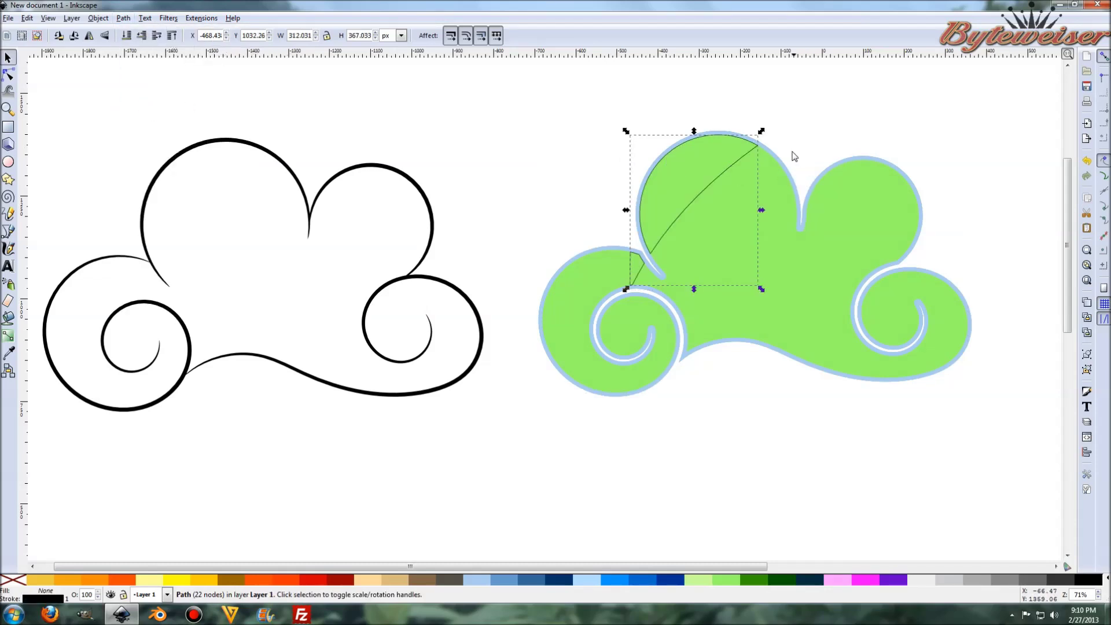
left_click(8, 231)
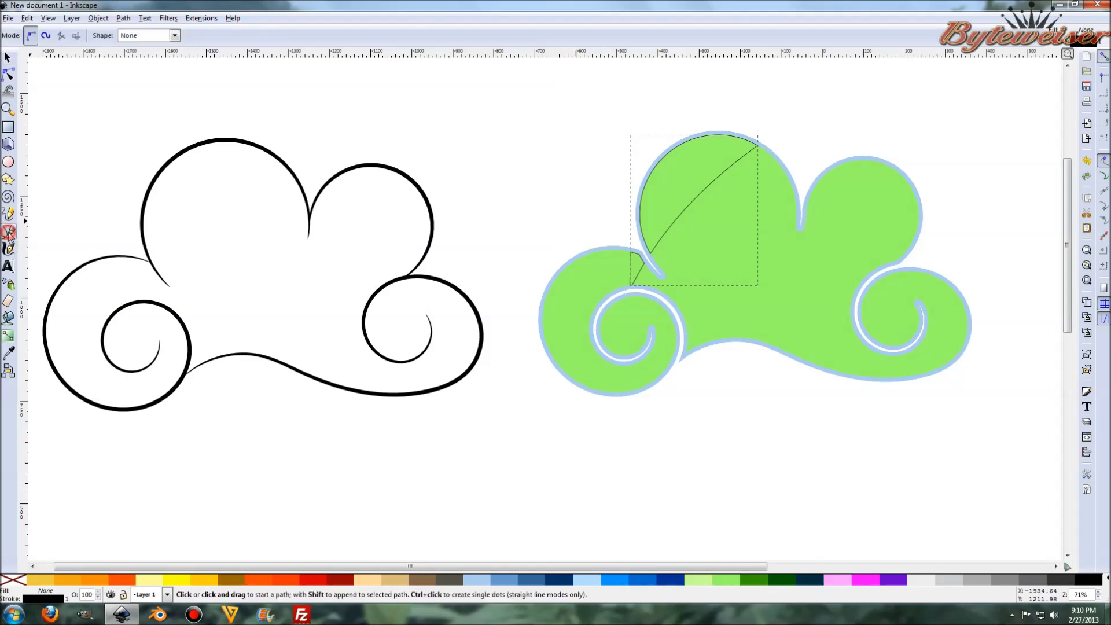
Draw a closed triangle over the cloud's right top lobe, then move it and shorten its height.
left_click(798, 119)
left_click(798, 294)
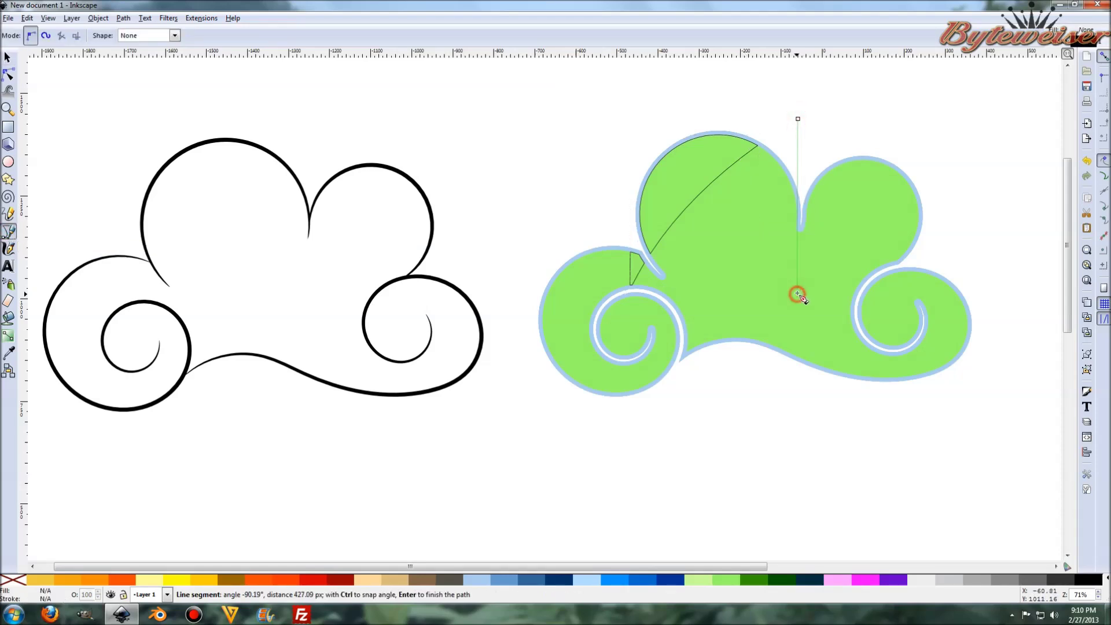
left_click(954, 112)
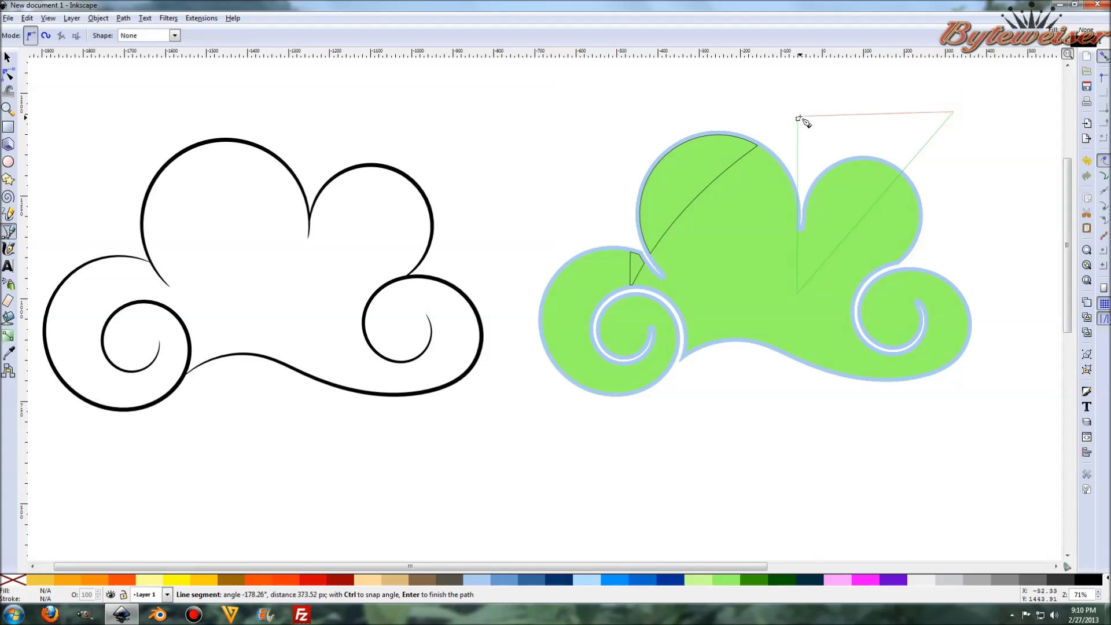
left_click(799, 119)
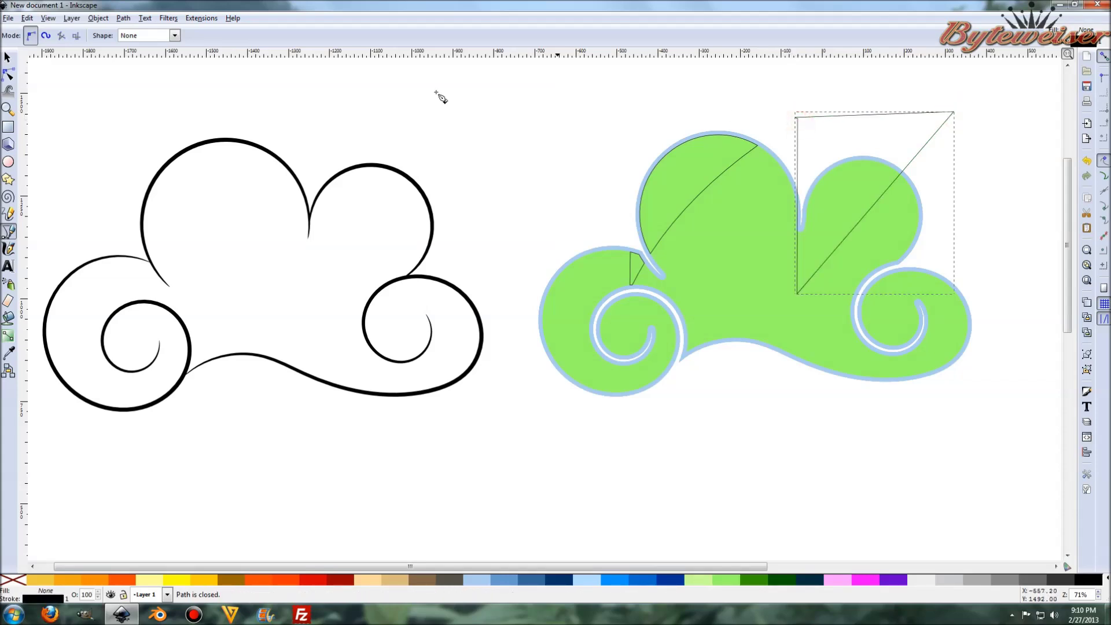
left_click(8, 57)
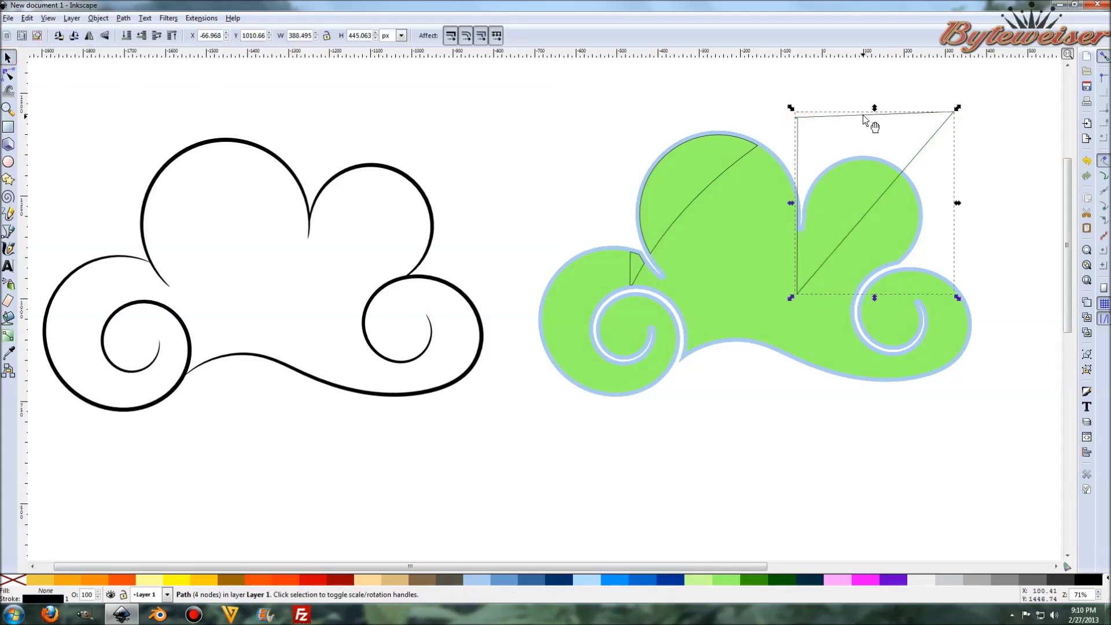
left_click_drag(863, 115, 868, 86)
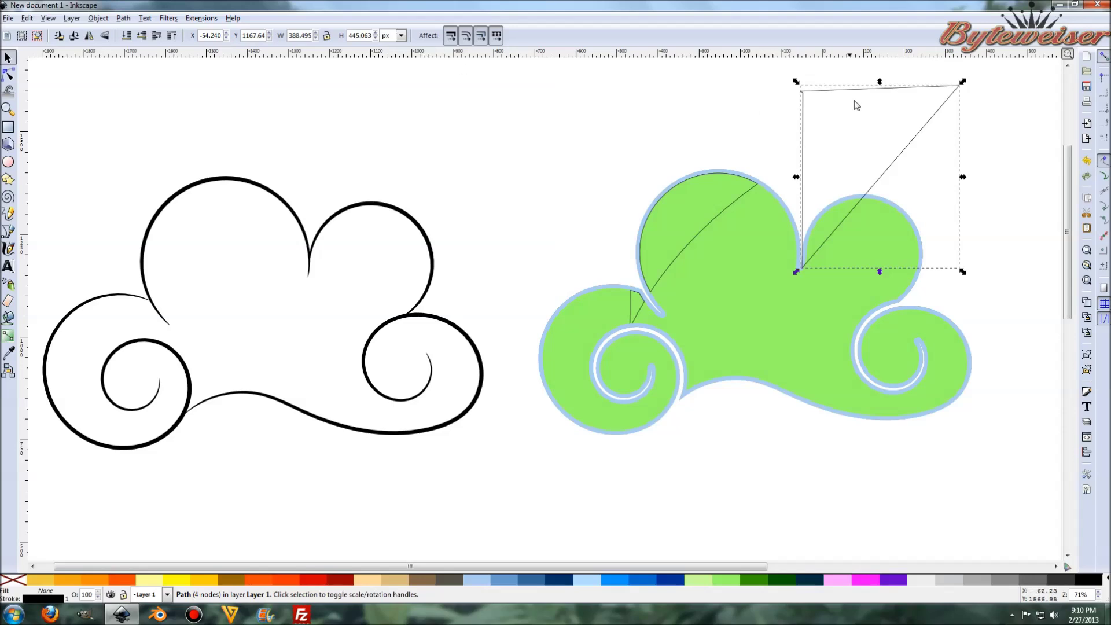
left_click_drag(880, 81, 882, 165)
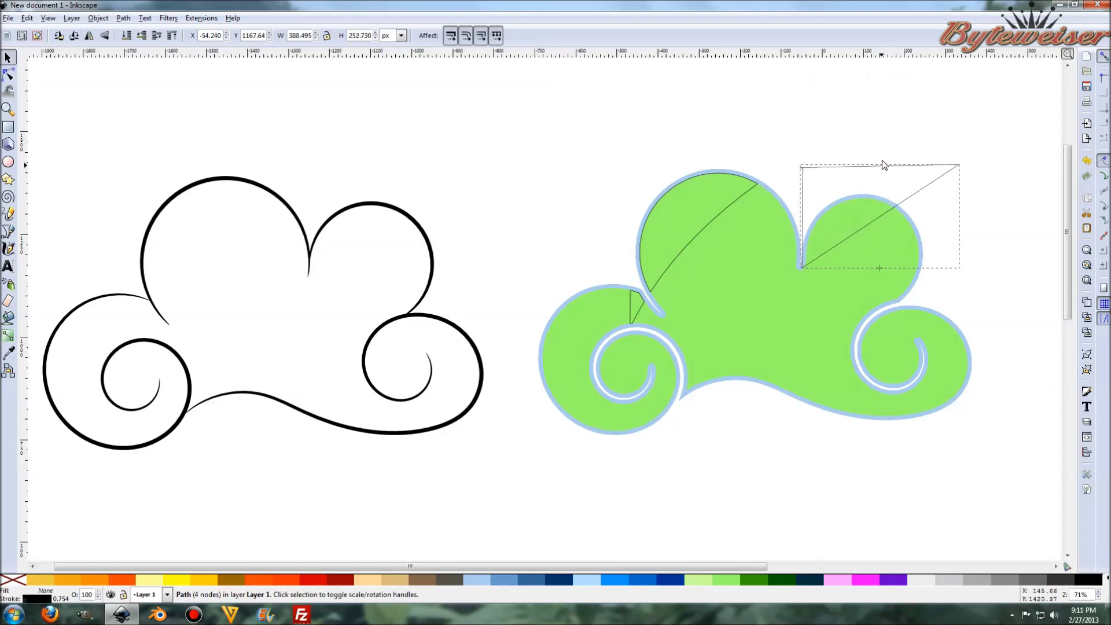
Curve the triangle's diagonal edge and keep only its overlap with the cloud, a 14-node sliver.
left_click(8, 75)
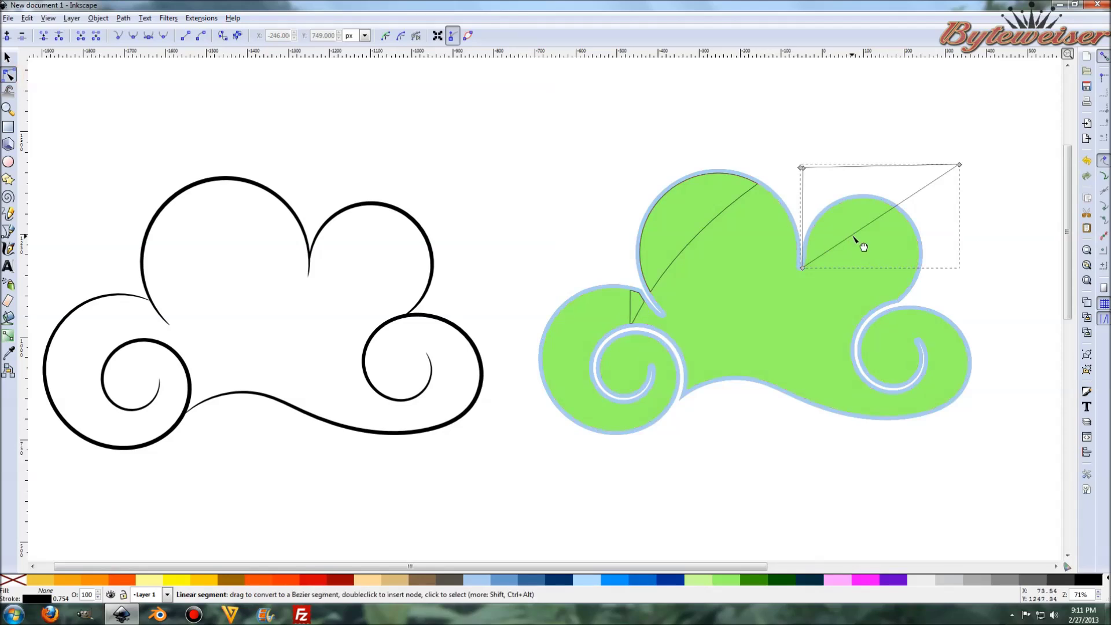
left_click_drag(862, 248, 853, 238)
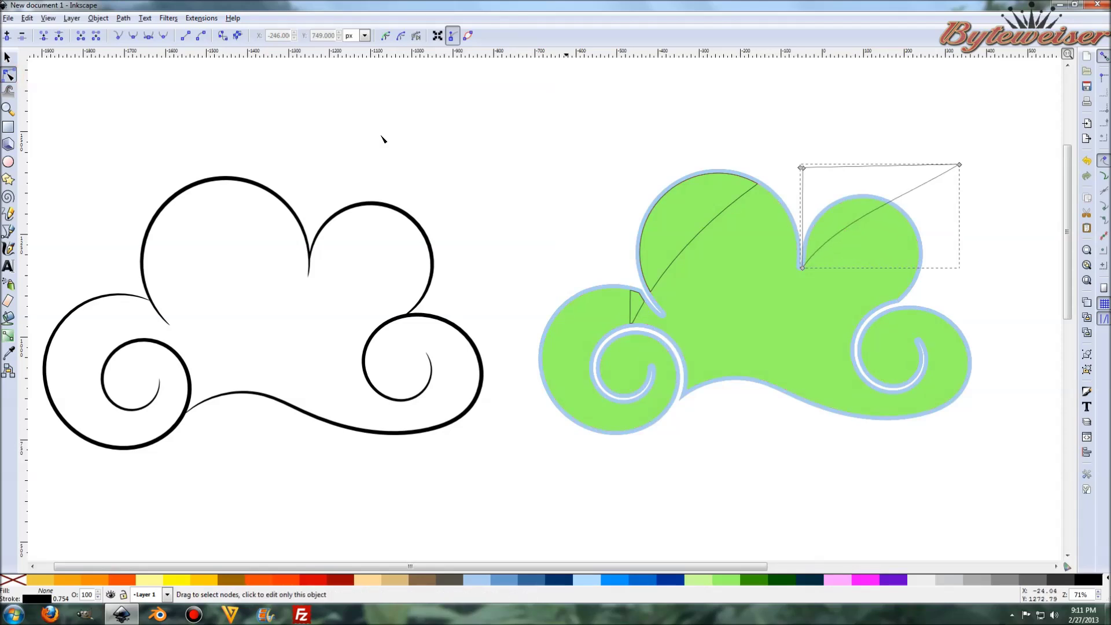
left_click(8, 58)
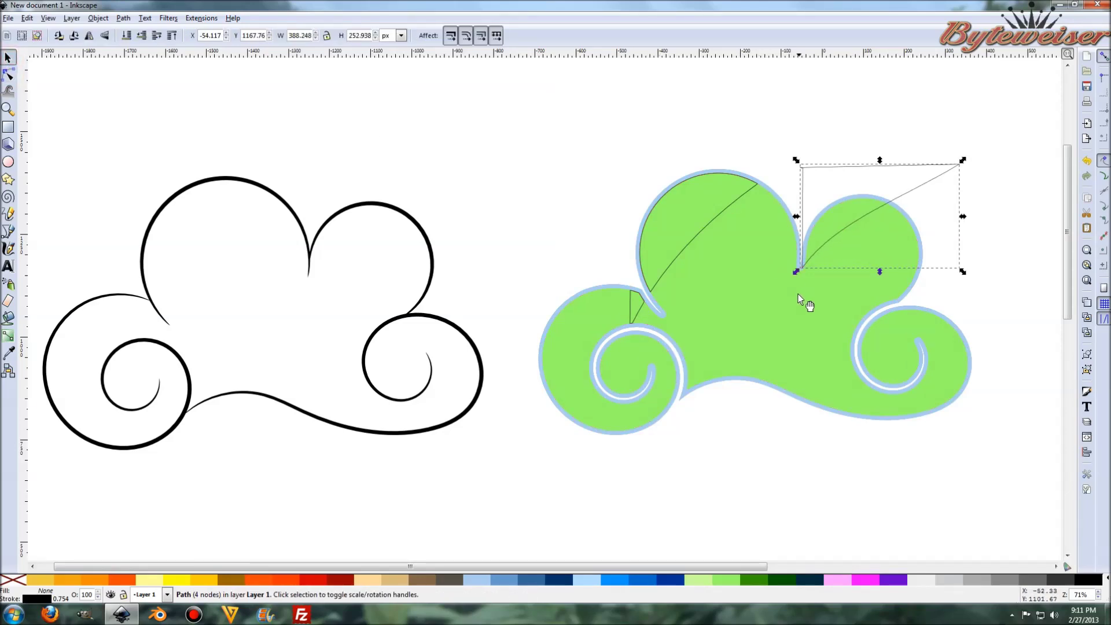
left_click(831, 296, "shift")
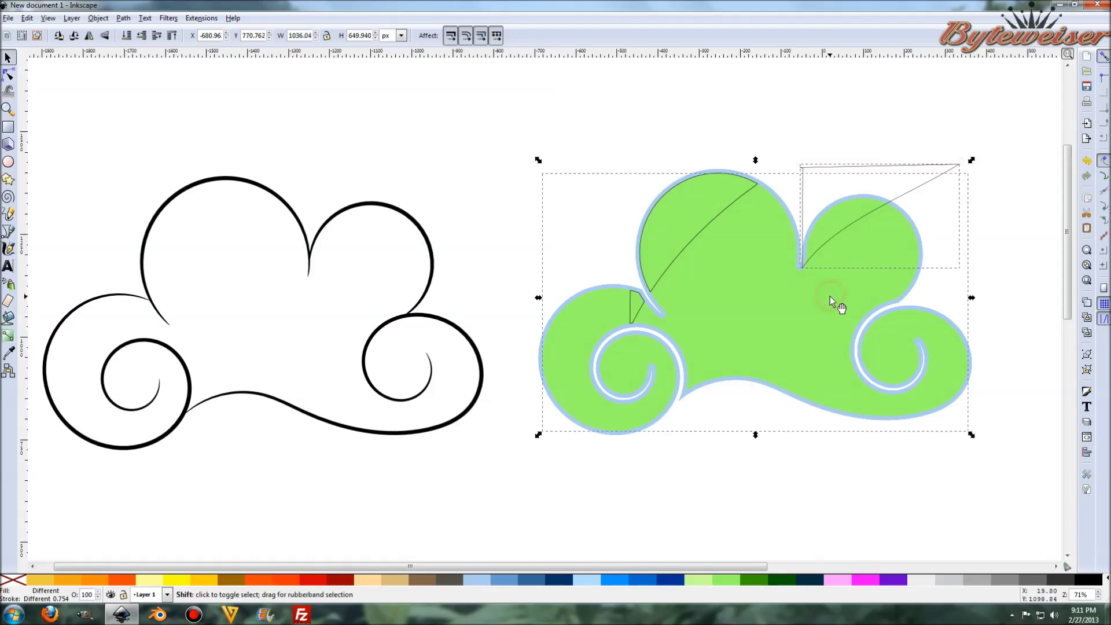
left_click(123, 18)
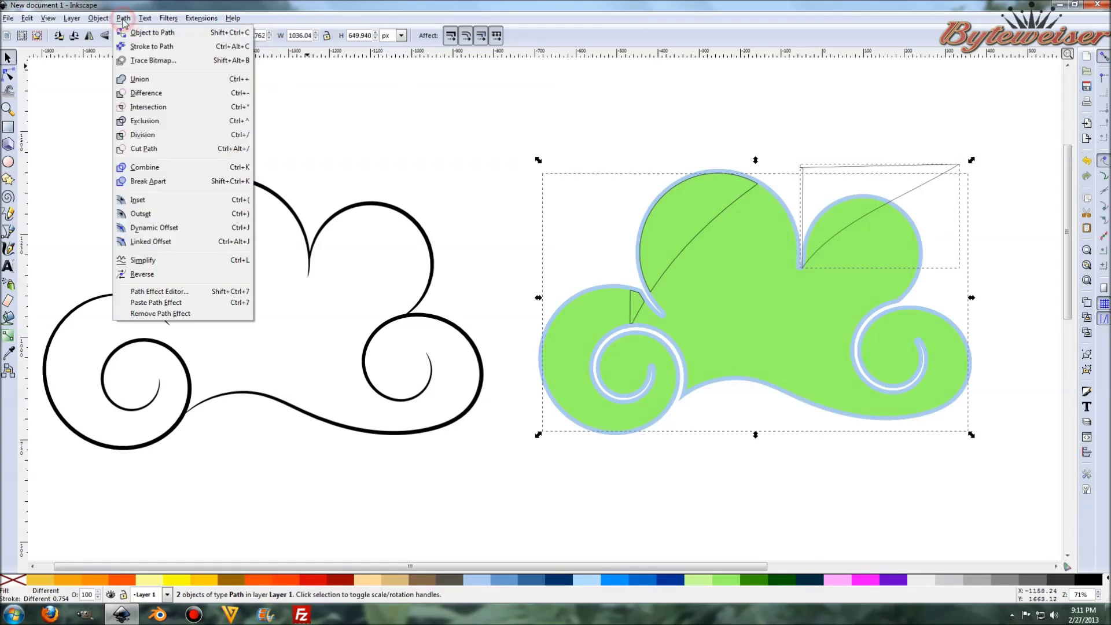
left_click(148, 107)
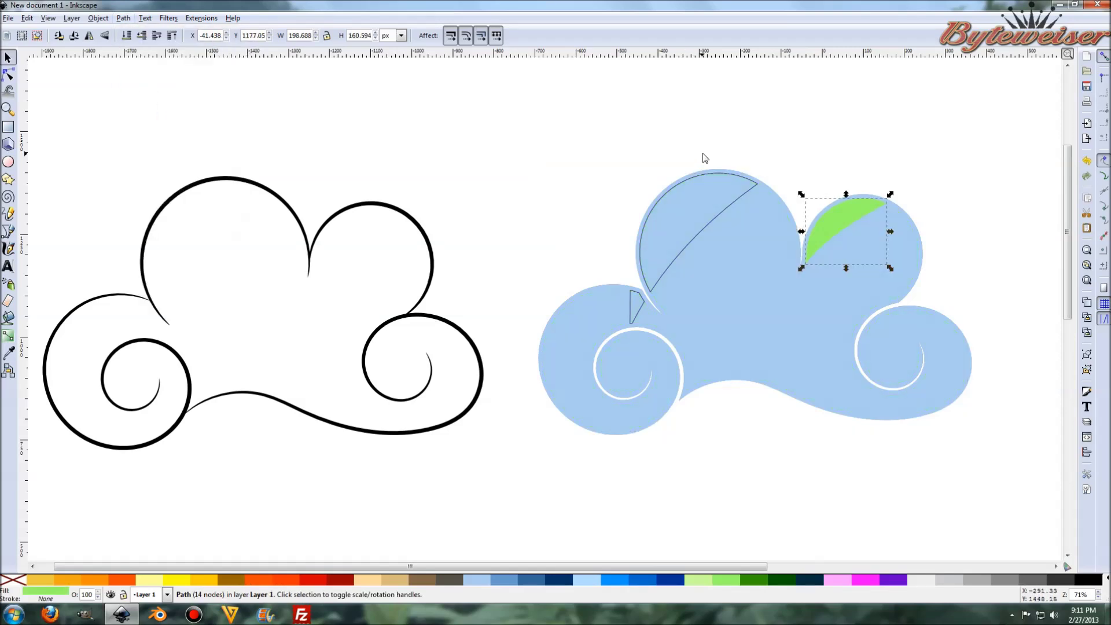
Delete the light-blue overlay and give the green crescent a linear gradient fill in Fill and Stroke.
left_click(739, 290)
key("Delete")
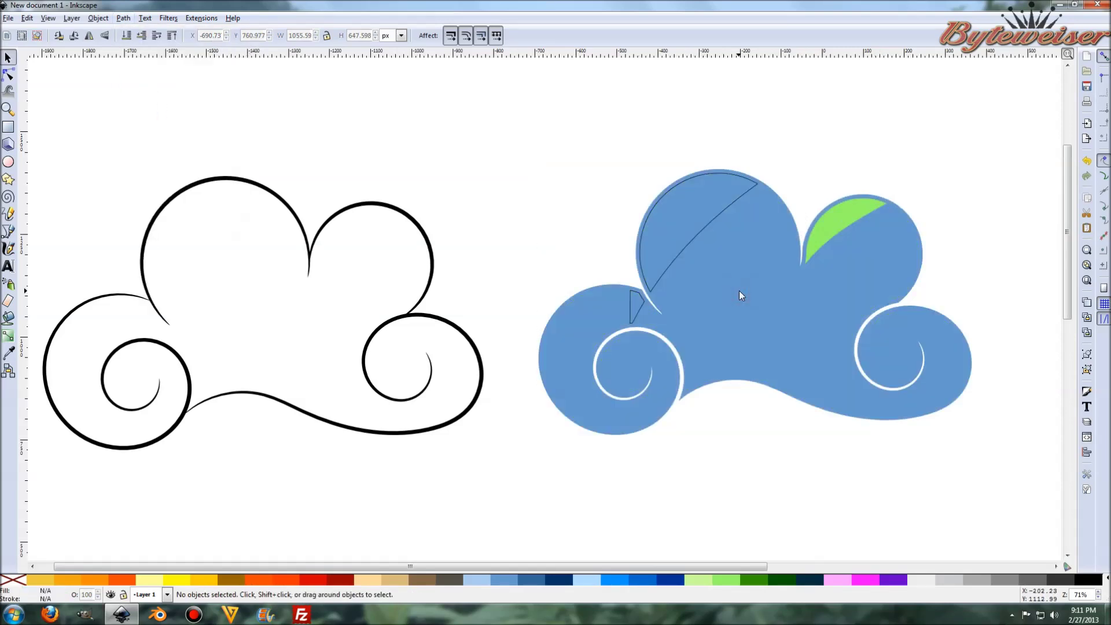
left_click(853, 211)
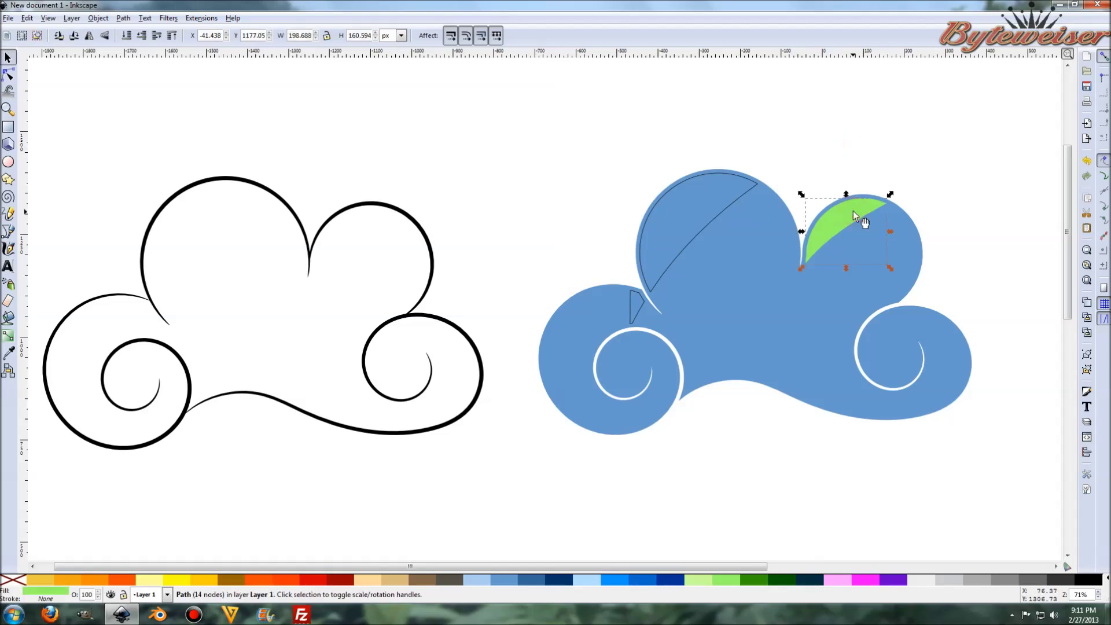
key("shift+ctrl+f")
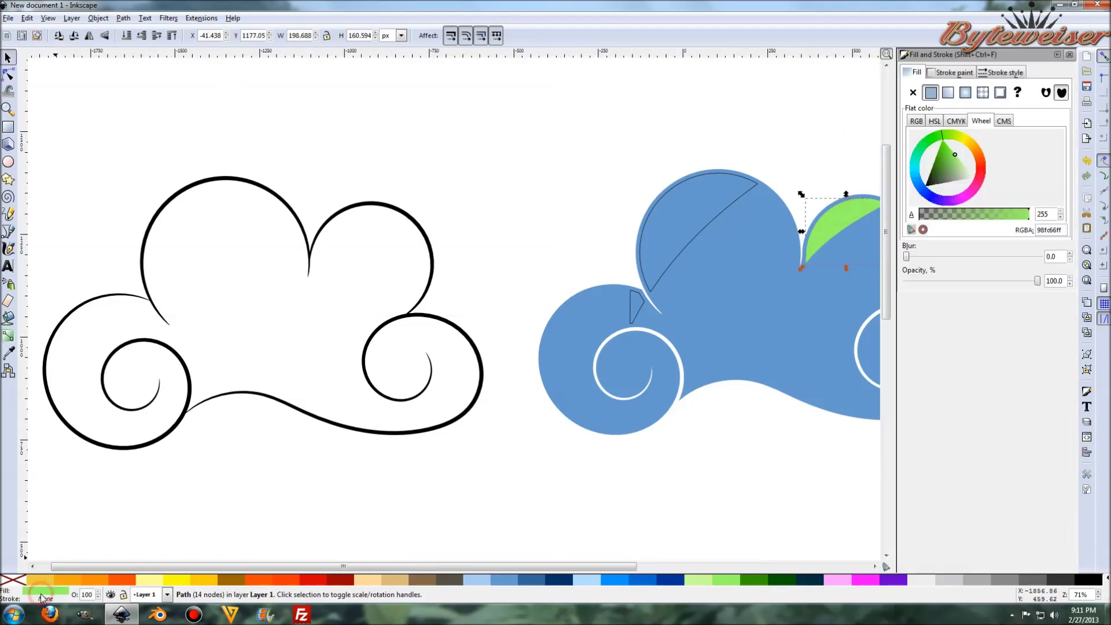
left_click_drag(408, 567, 536, 556)
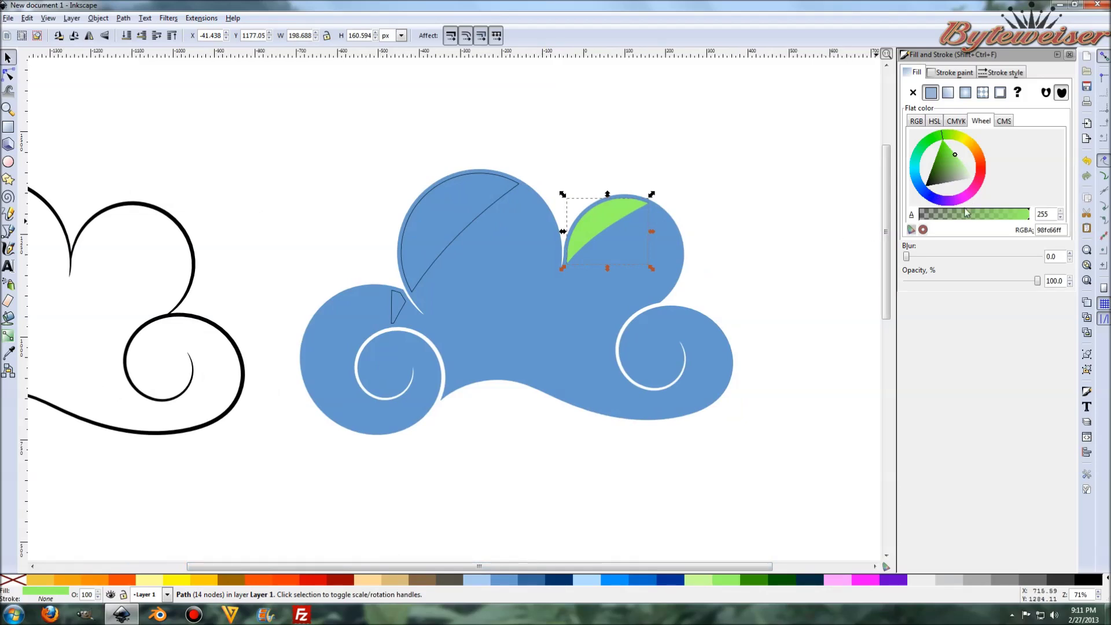
left_click(948, 92)
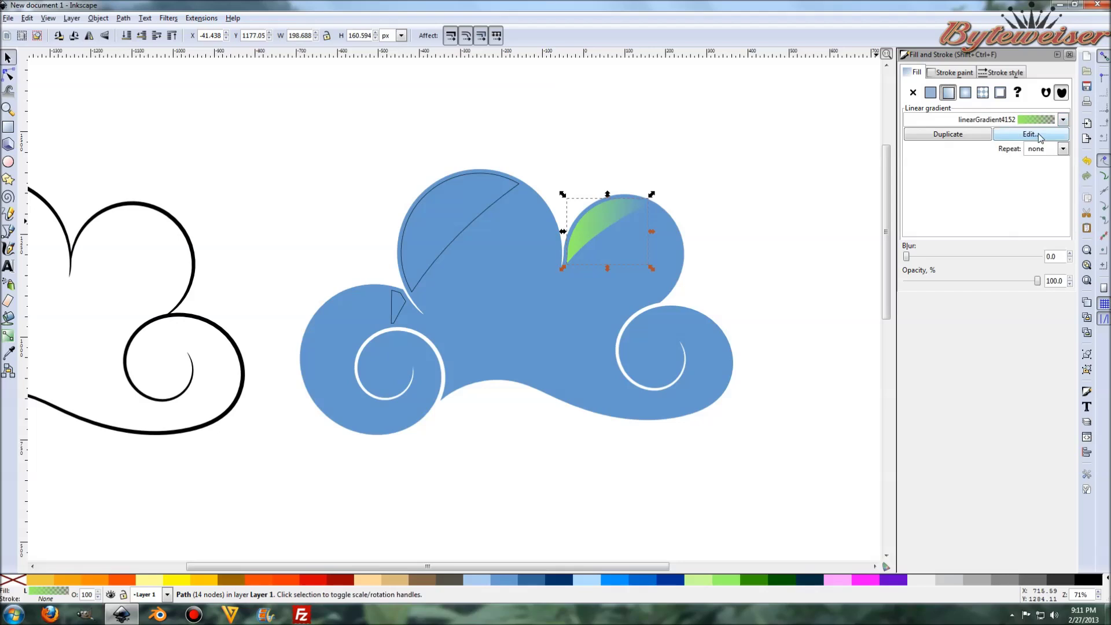
left_click(1039, 135)
Lighten the first gradient stop and set the end stop to fully transparent white (ffffff00).
left_click(615, 246)
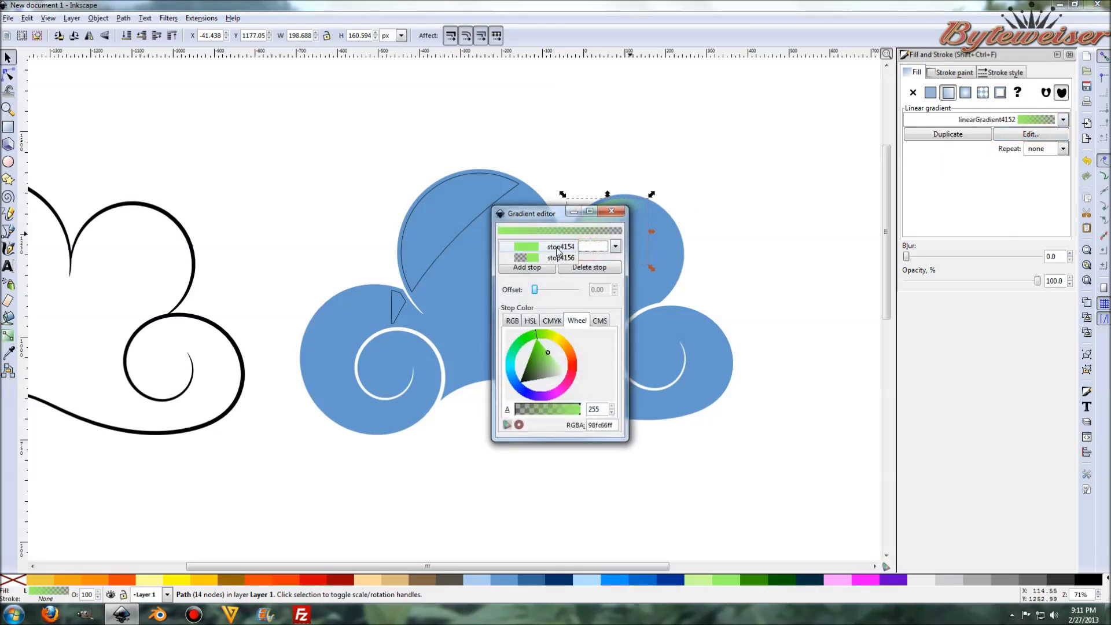
left_click(558, 251)
left_click_drag(545, 362, 586, 384)
left_click(599, 250)
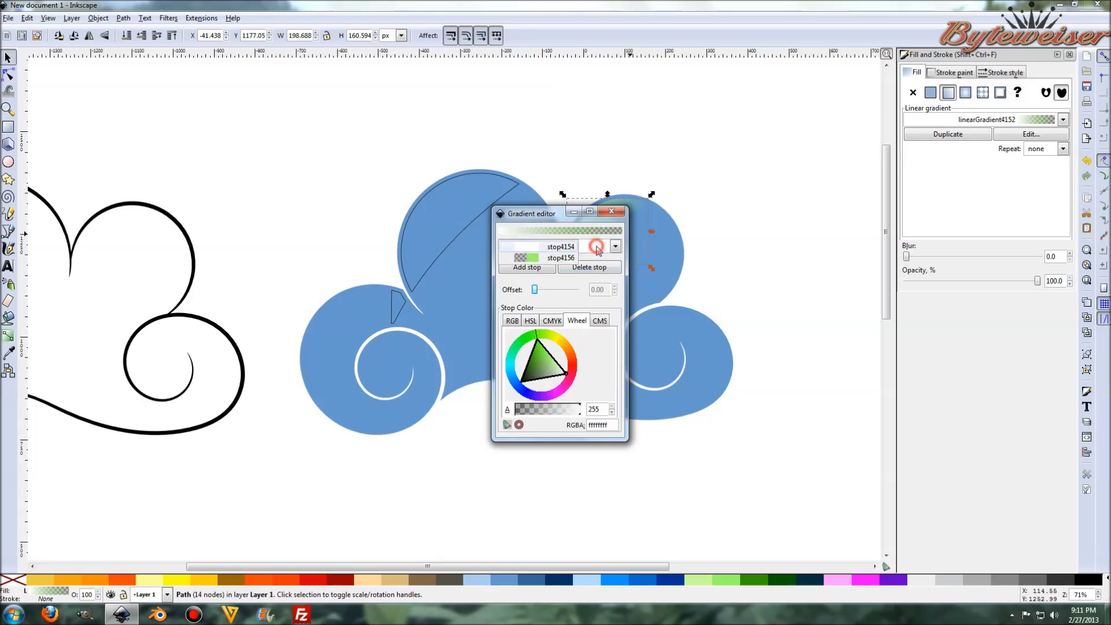
left_click(567, 263)
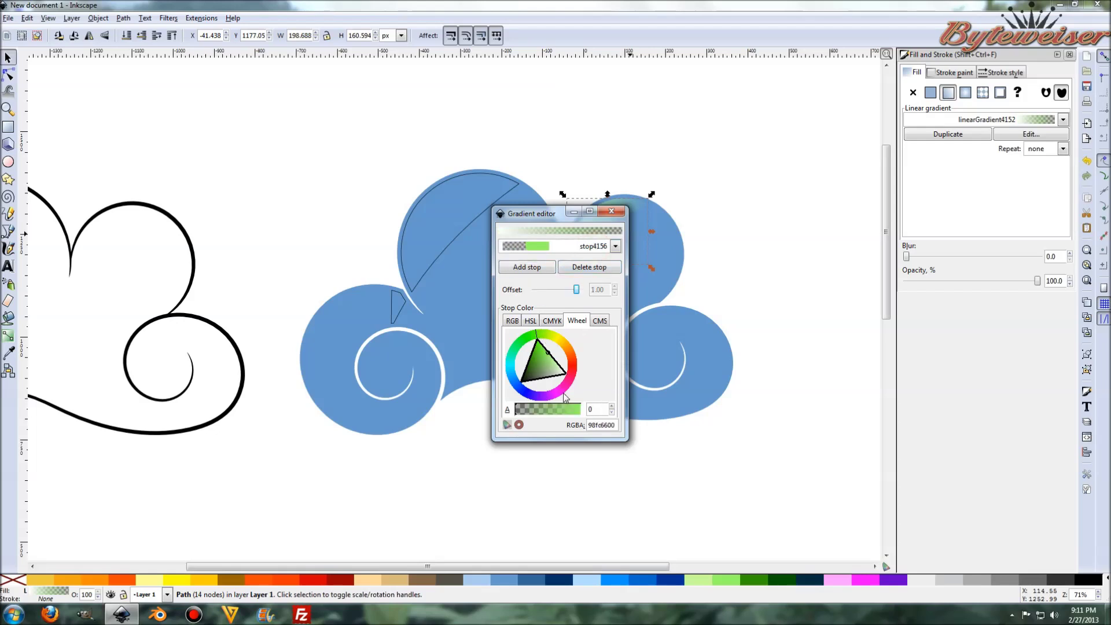
left_click_drag(554, 365, 581, 381)
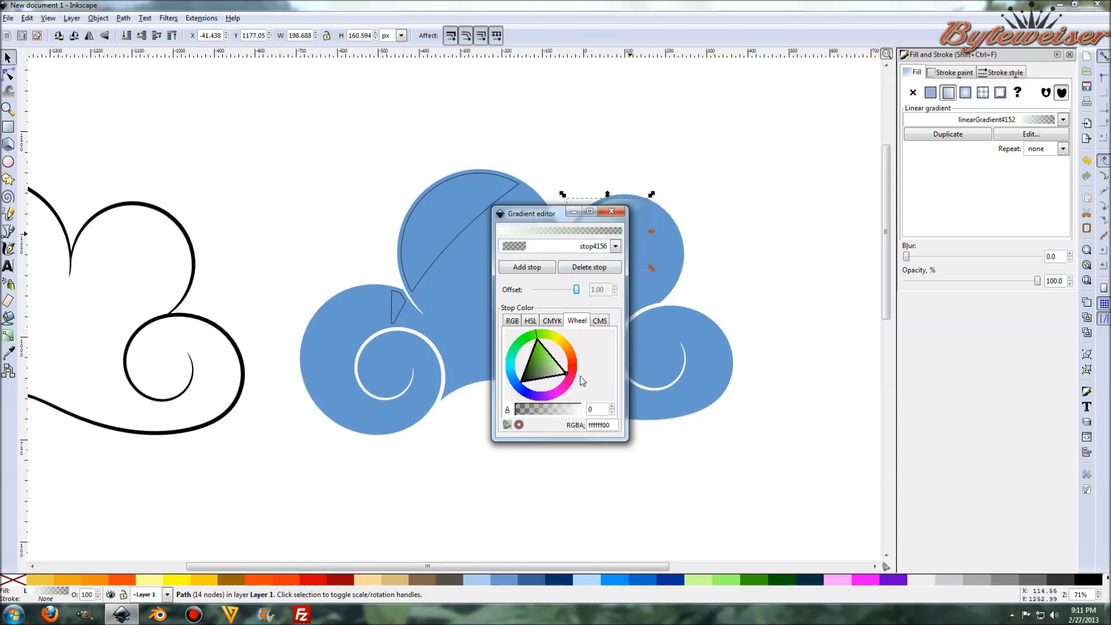
left_click(526, 413)
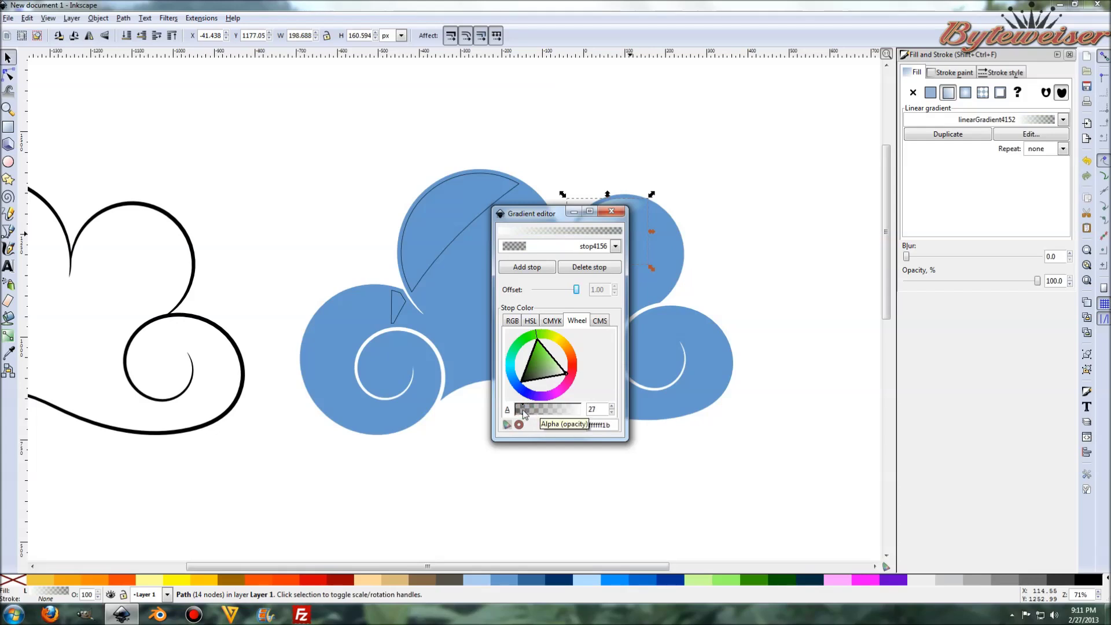
left_click_drag(524, 413, 506, 411)
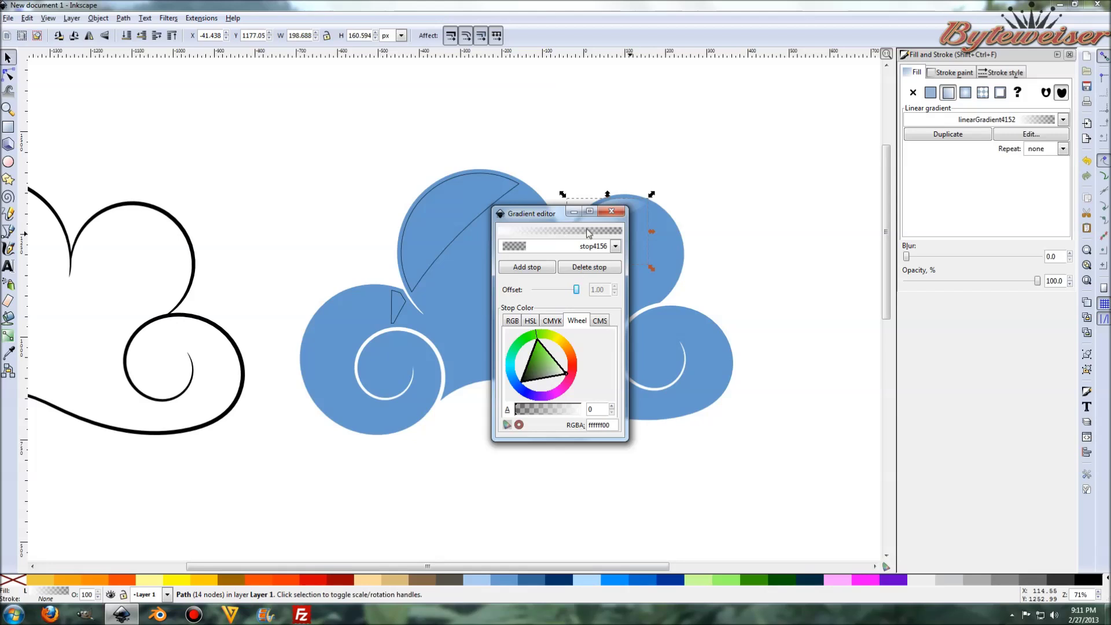
left_click(611, 213)
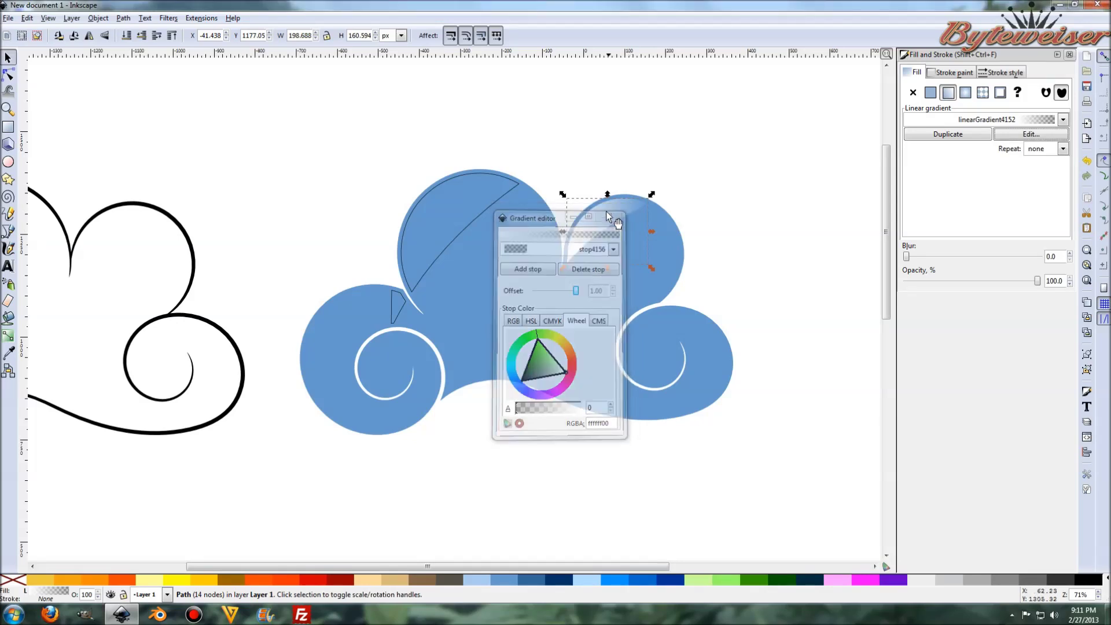
Drag the gradient handles so the right-lobe highlight runs vertically, white at top fading downward.
left_click(8, 75)
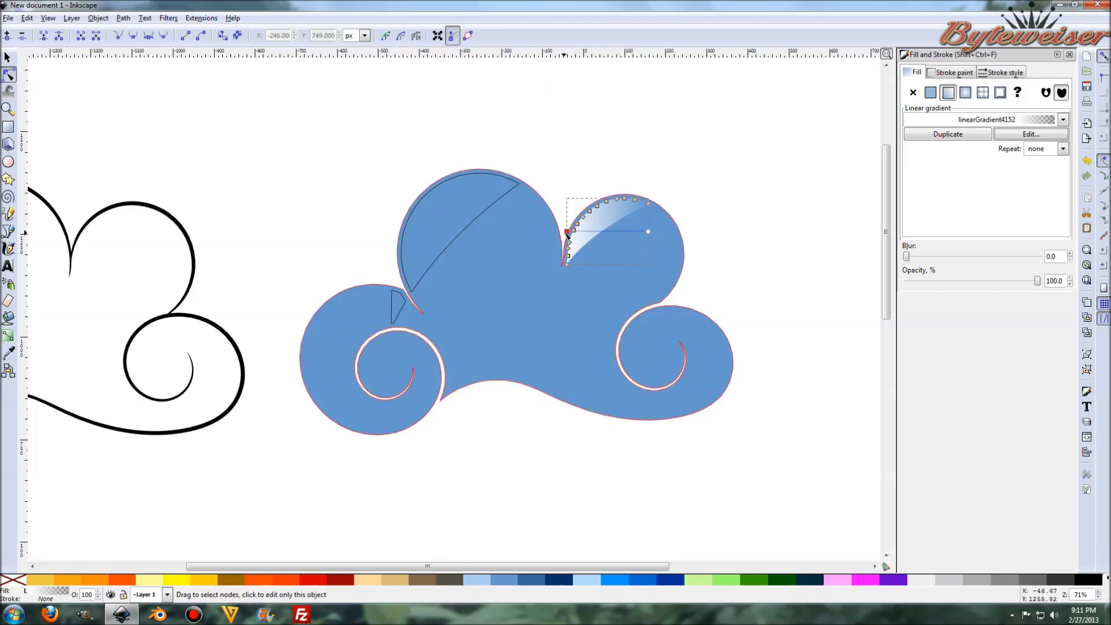
left_click_drag(567, 231, 603, 146)
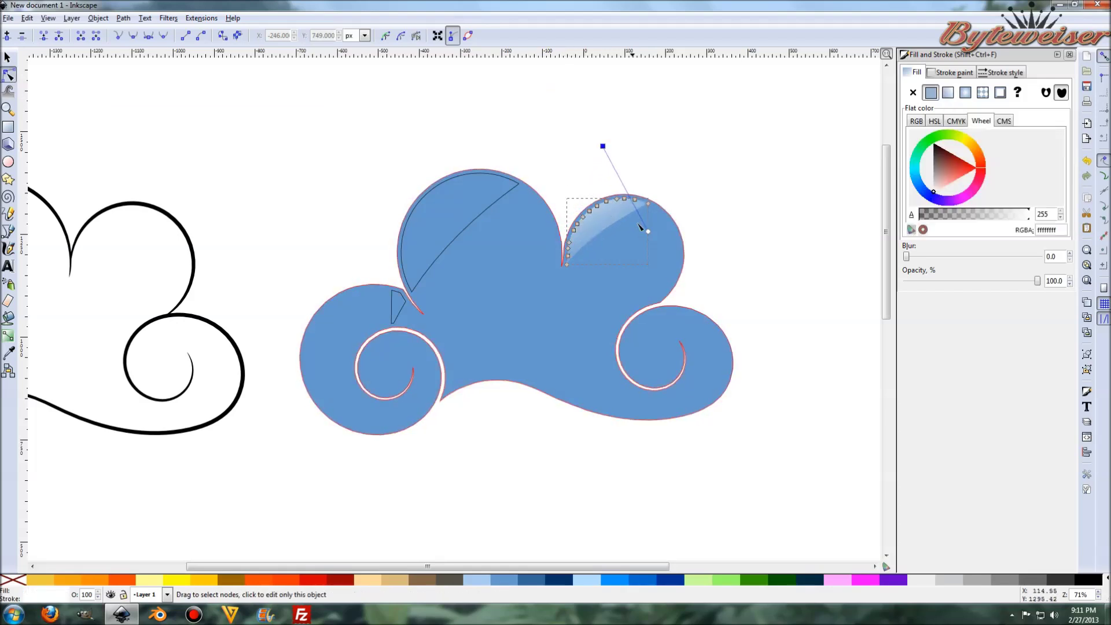
left_click_drag(649, 232, 604, 248)
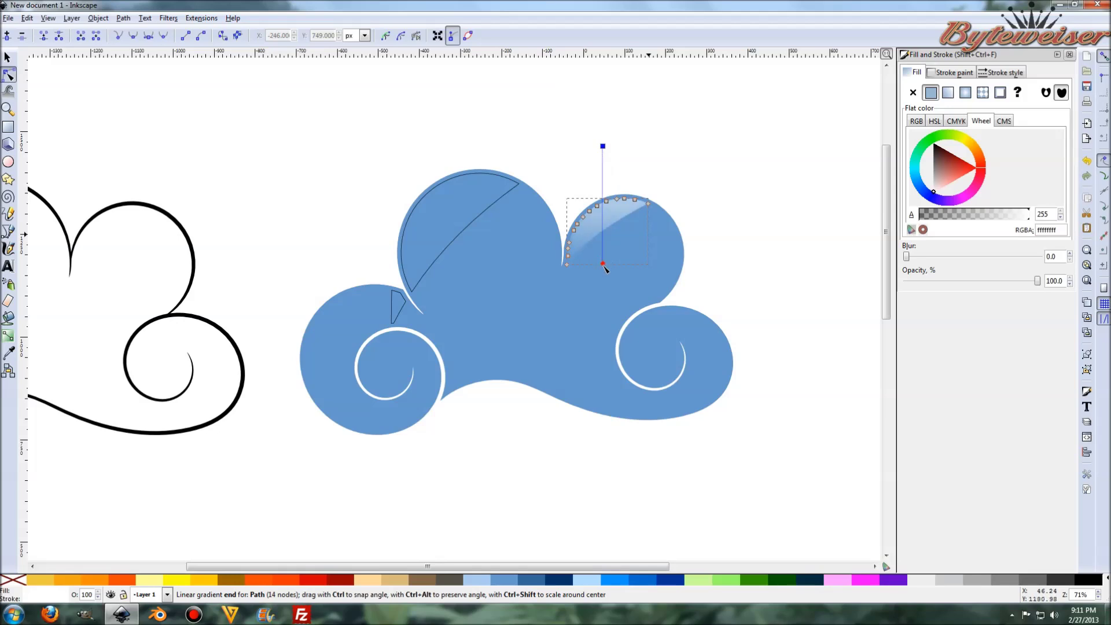
mouse_move(609, 261)
left_mouse_down()
mouse_move(669, 229)
mouse_move(697, 179)
mouse_move(648, 244)
mouse_move(612, 257)
left_mouse_up()
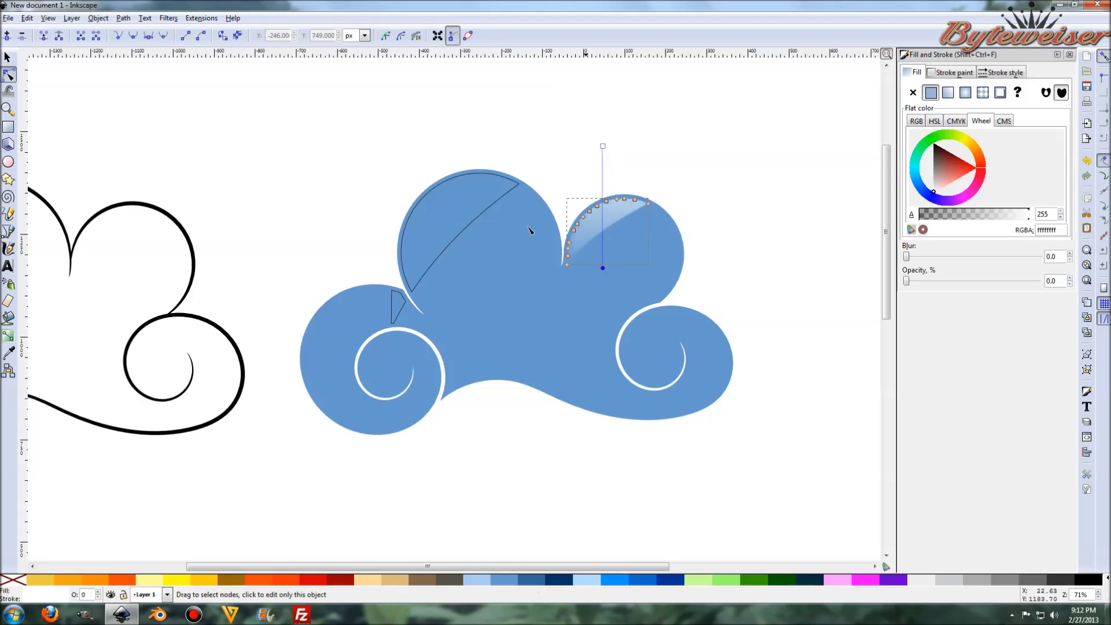
Break apart the left lobe's arc outline and delete its small leftover piece.
key("s")
left_click(460, 176)
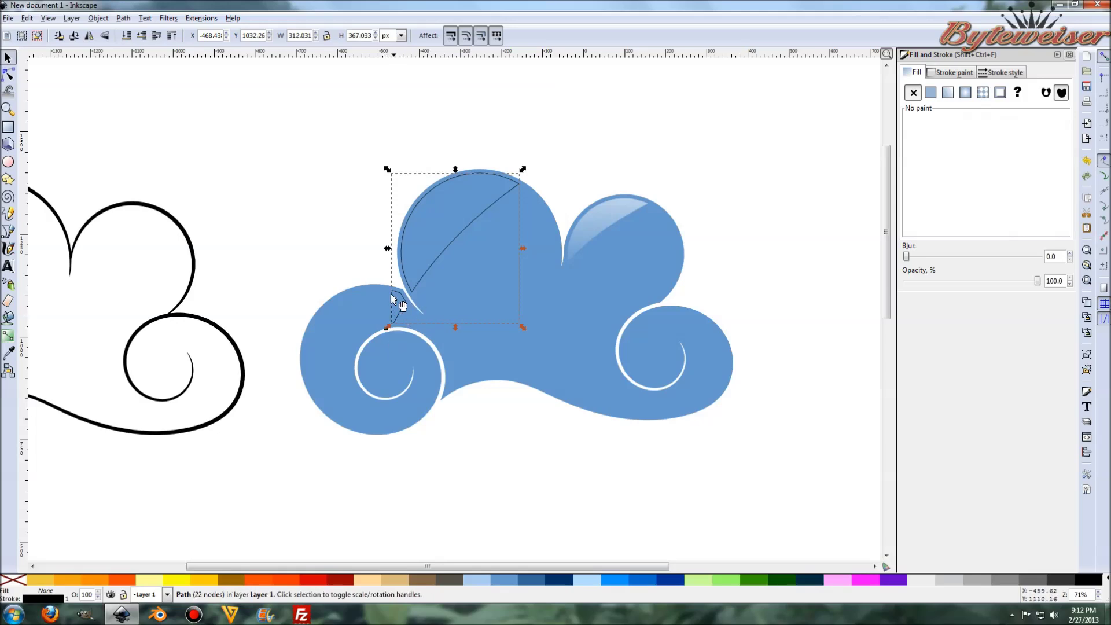
left_click(123, 17)
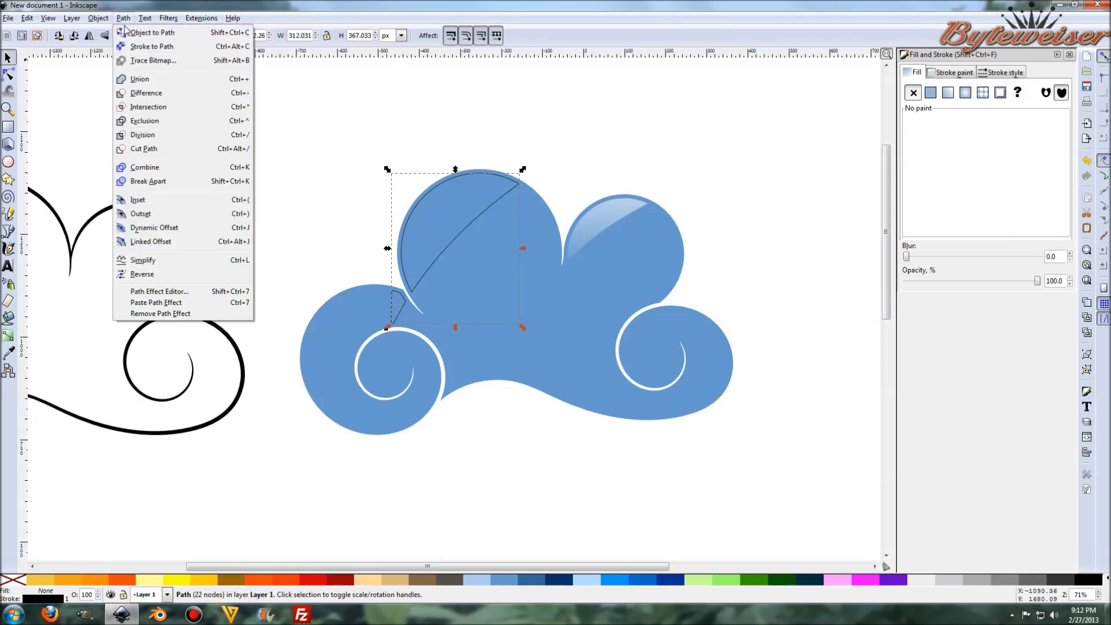
left_click(155, 180)
left_click(312, 111)
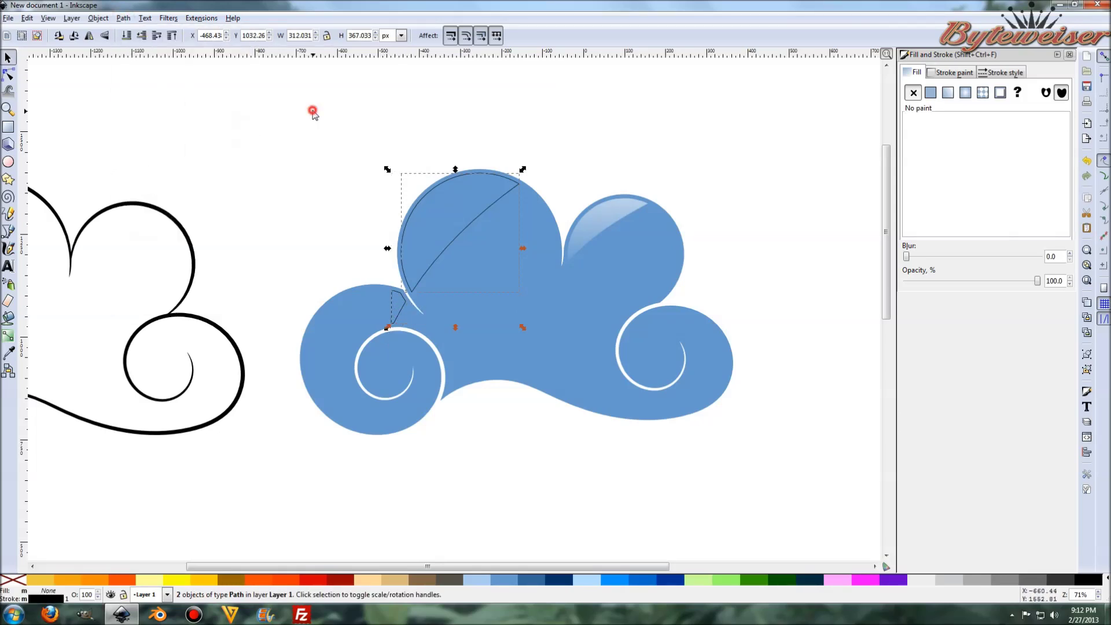
left_click(392, 307)
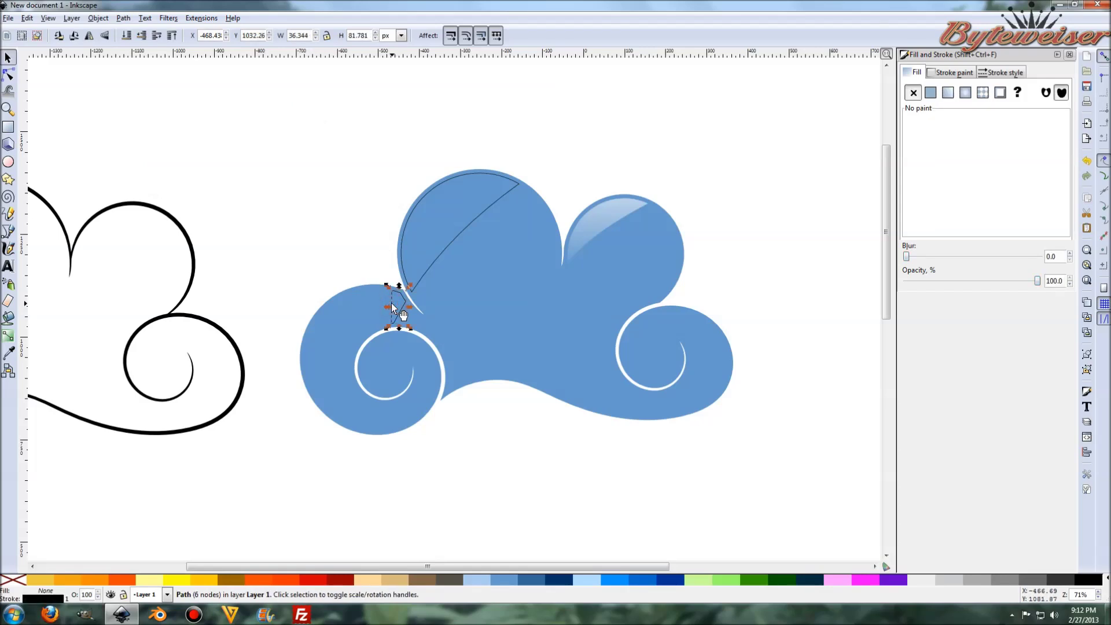
key("Delete")
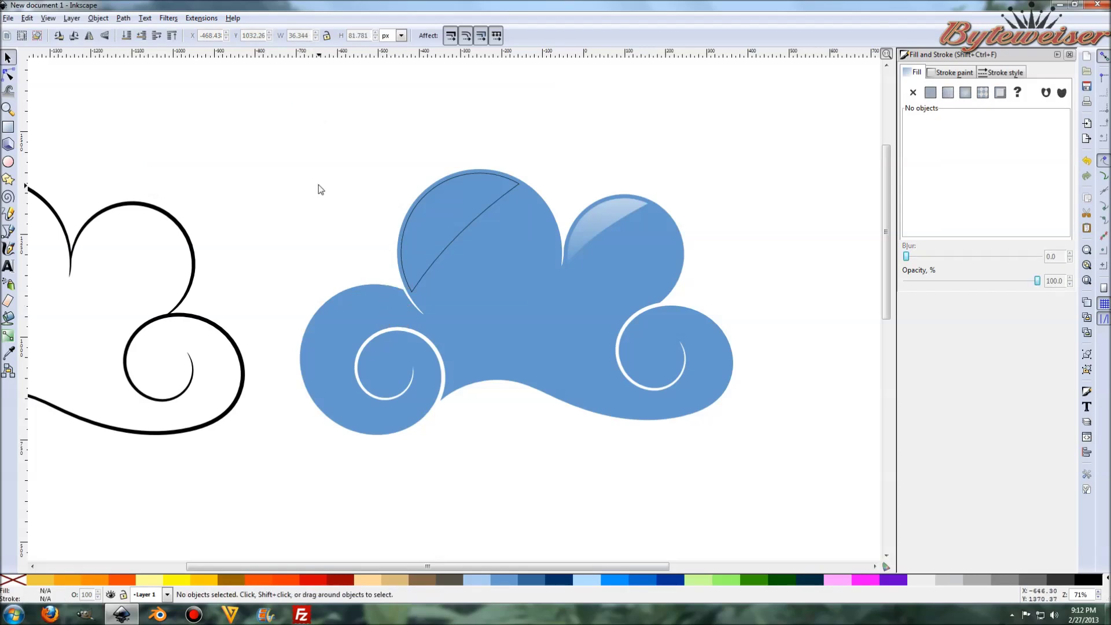
Fill the big lobe's arc with the white-to-transparent linearGradient4152.
left_click(466, 176)
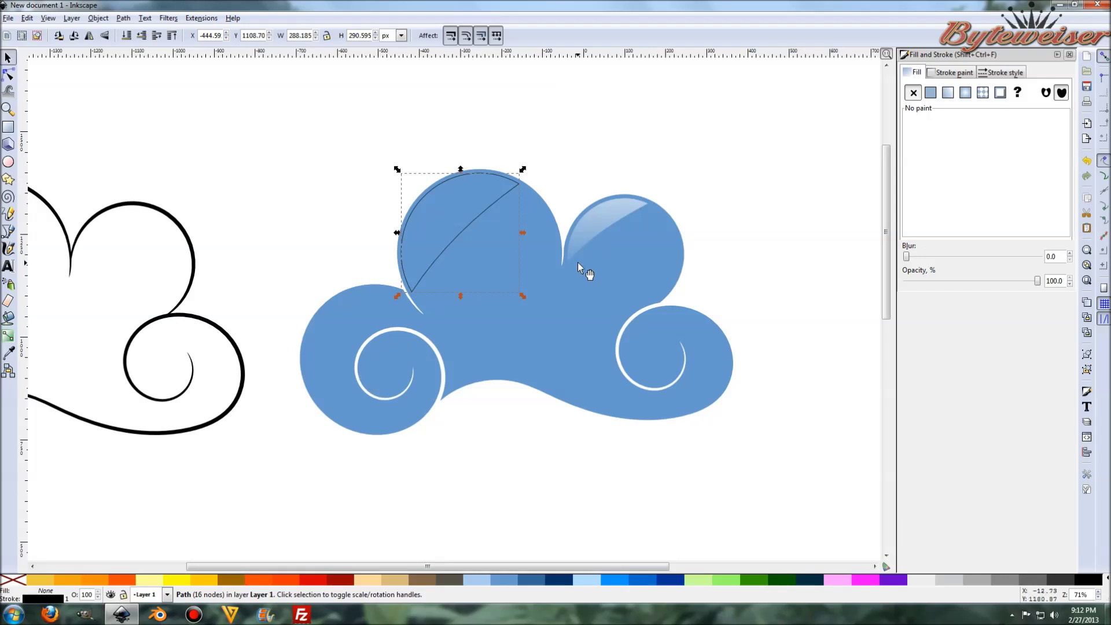
left_click(951, 95)
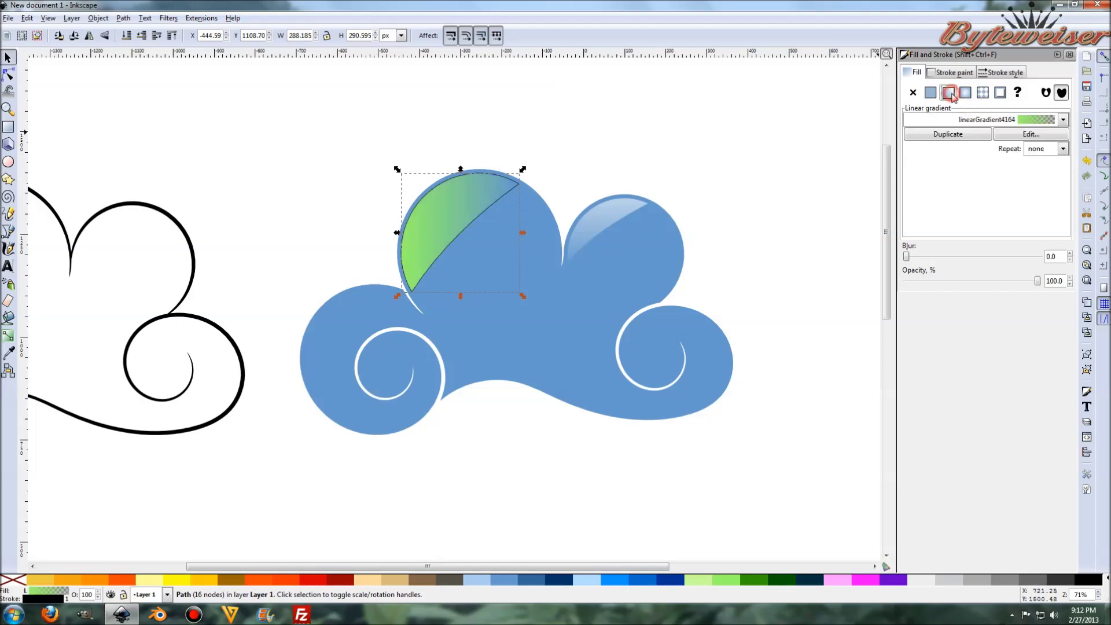
left_click(1063, 121)
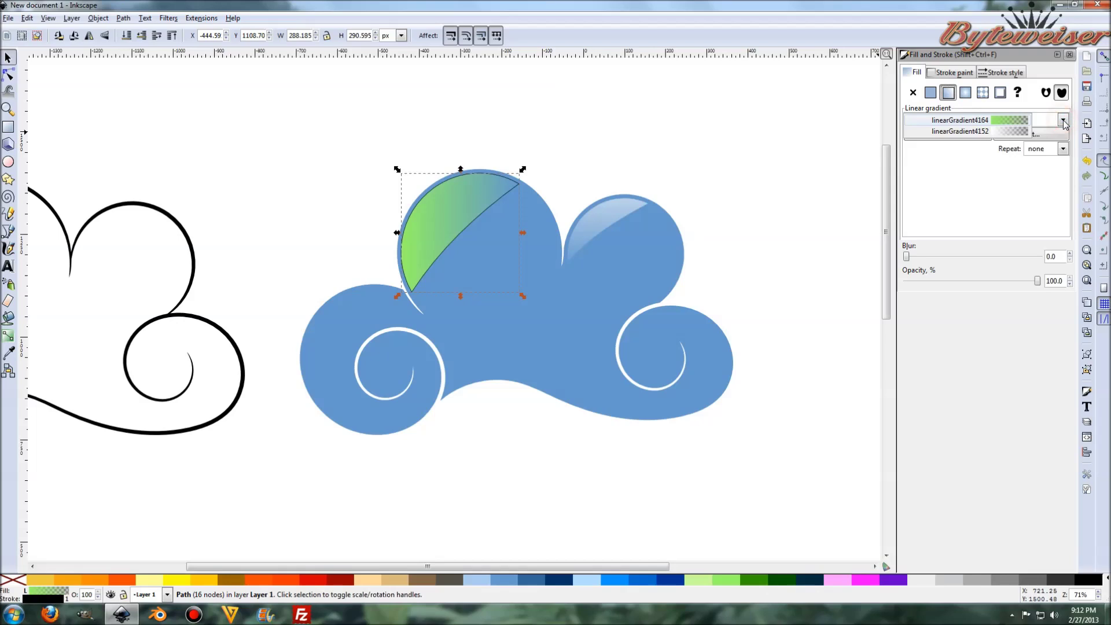
left_click(1027, 133)
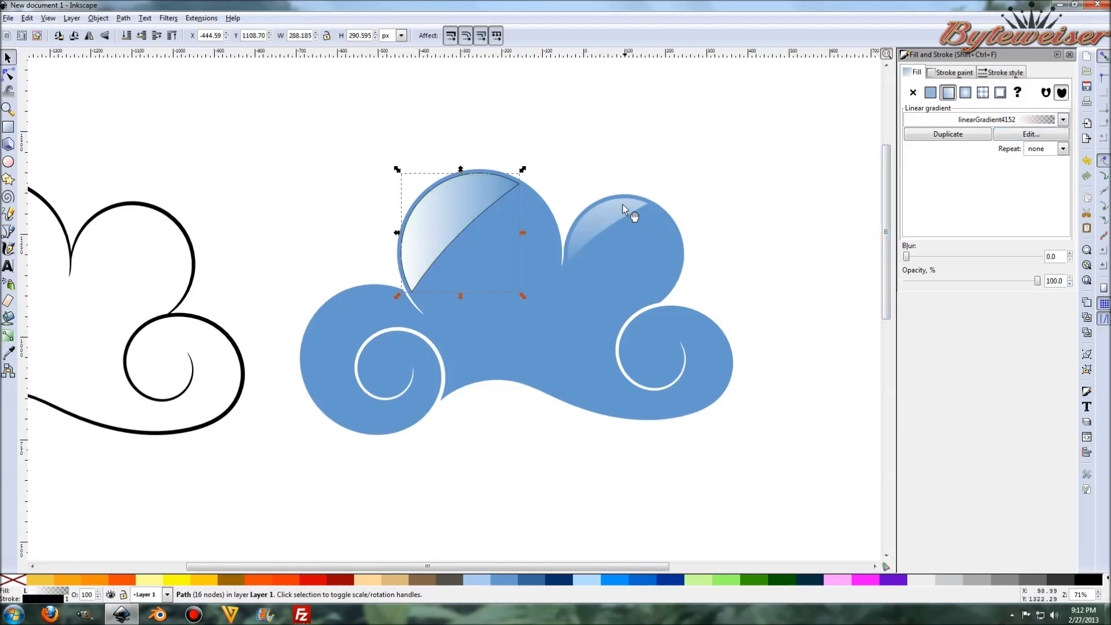
left_click(9, 75)
Drag the gradient handles so the highlight fades vertically from the lobe's top.
mouse_move(402, 233)
left_mouse_down()
mouse_move(432, 151)
mouse_move(451, 128)
mouse_move(464, 137)
left_mouse_up()
left_click(519, 233)
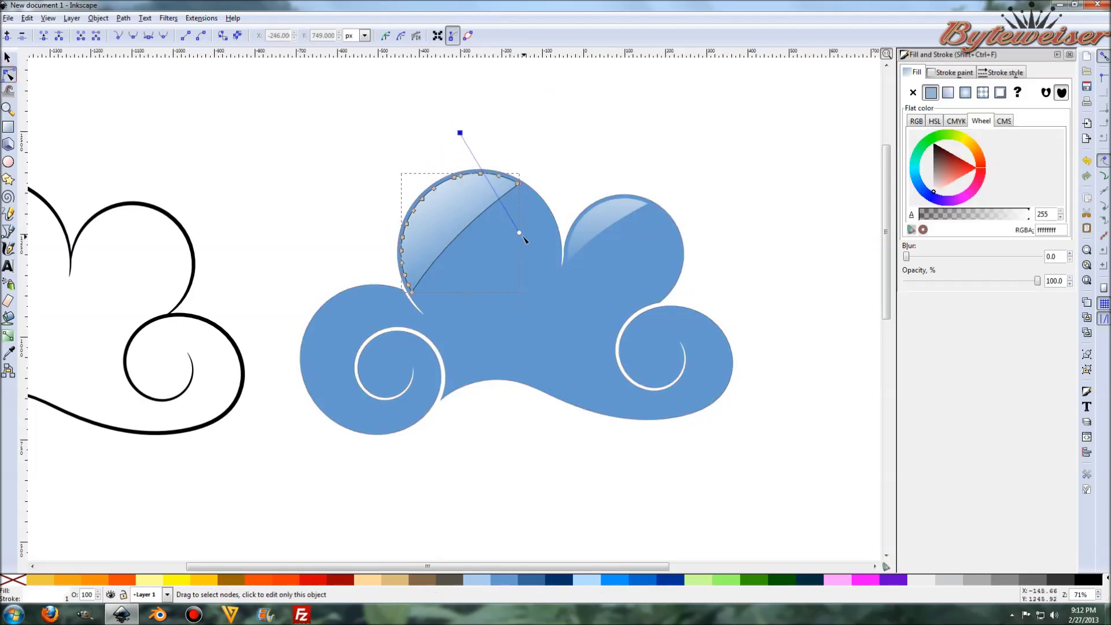
left_click_drag(521, 234, 460, 297)
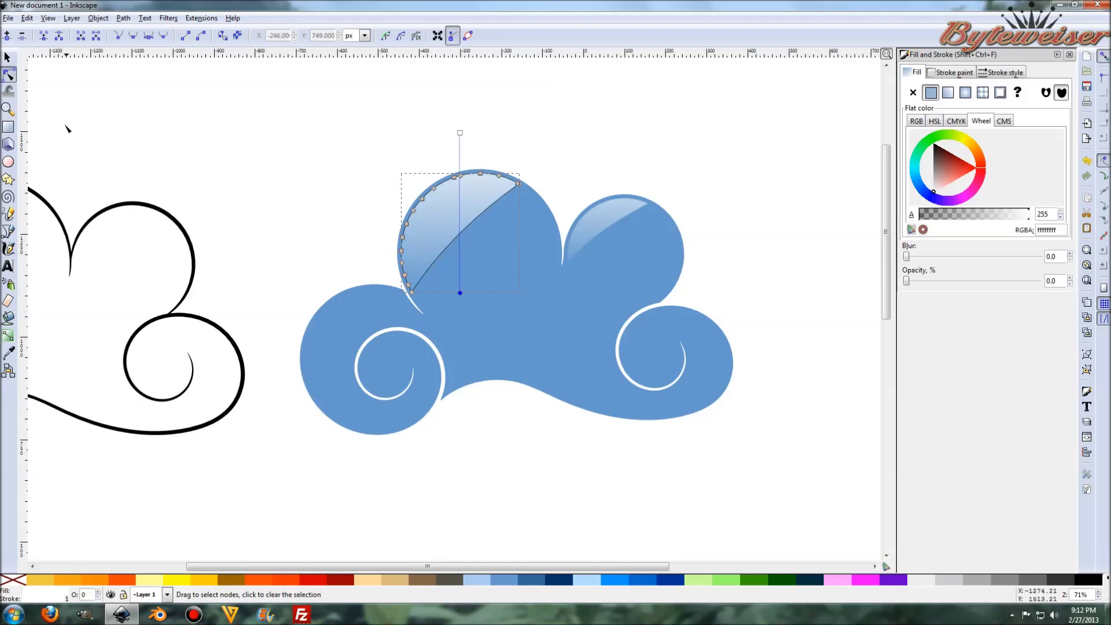
Remove the dark stroke from the big-lobe highlight.
left_click(8, 57)
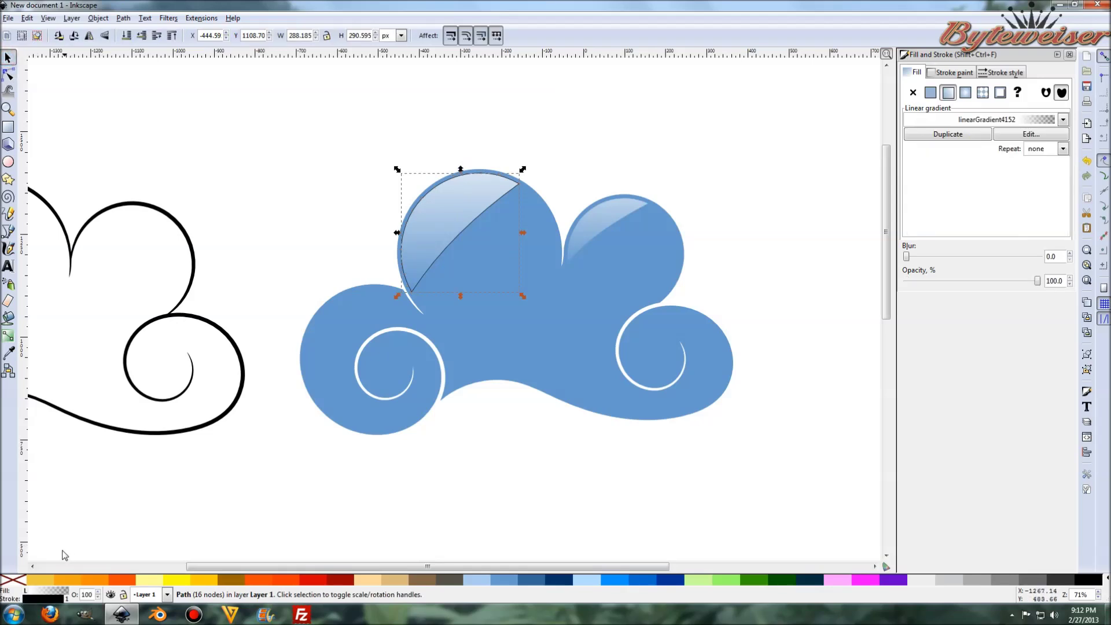
left_click(16, 582, "shift")
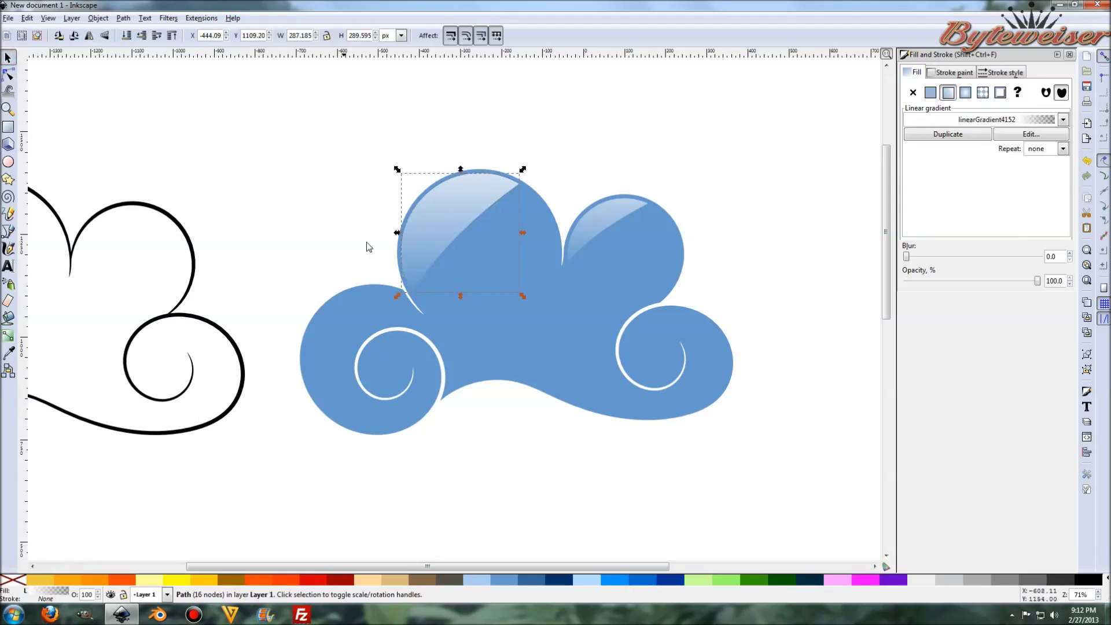
left_click(289, 124)
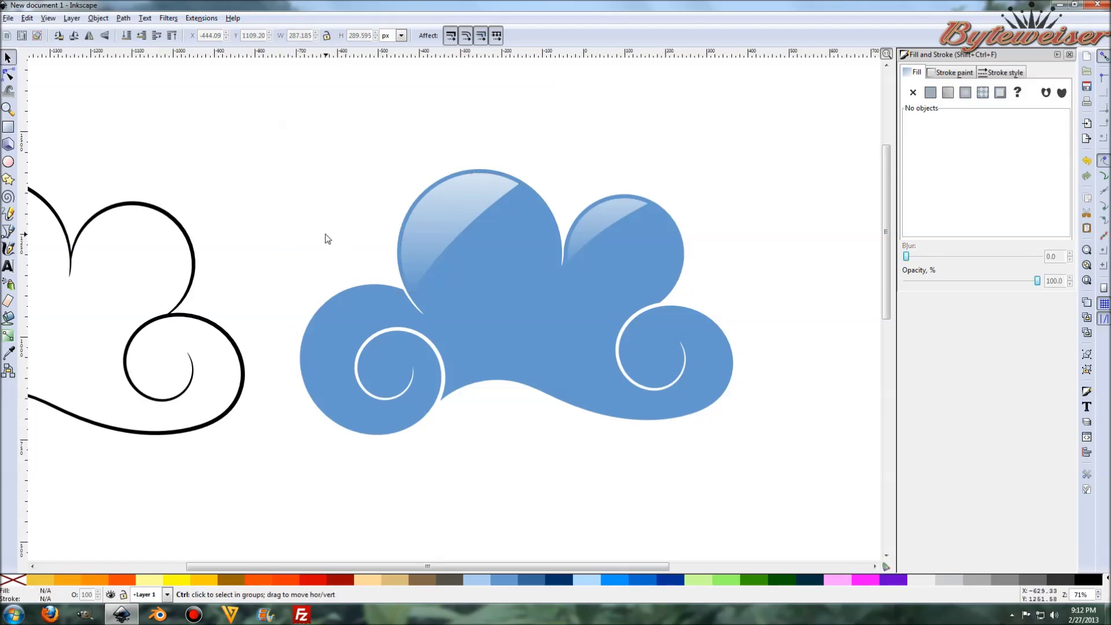
scroll(325, 234, "down", 1, "ctrl")
Drag the black outline cloud directly below the glossy blue cloud and deselect it.
left_click_drag(162, 226, 535, 402)
scroll(564, 300, "down", 4)
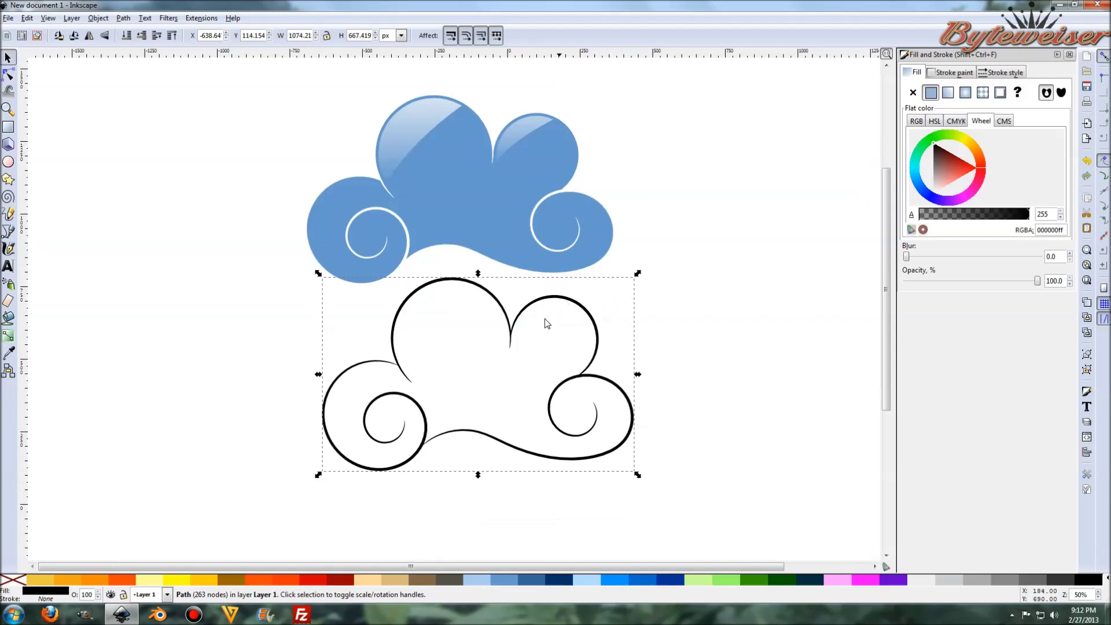
left_click(731, 217)
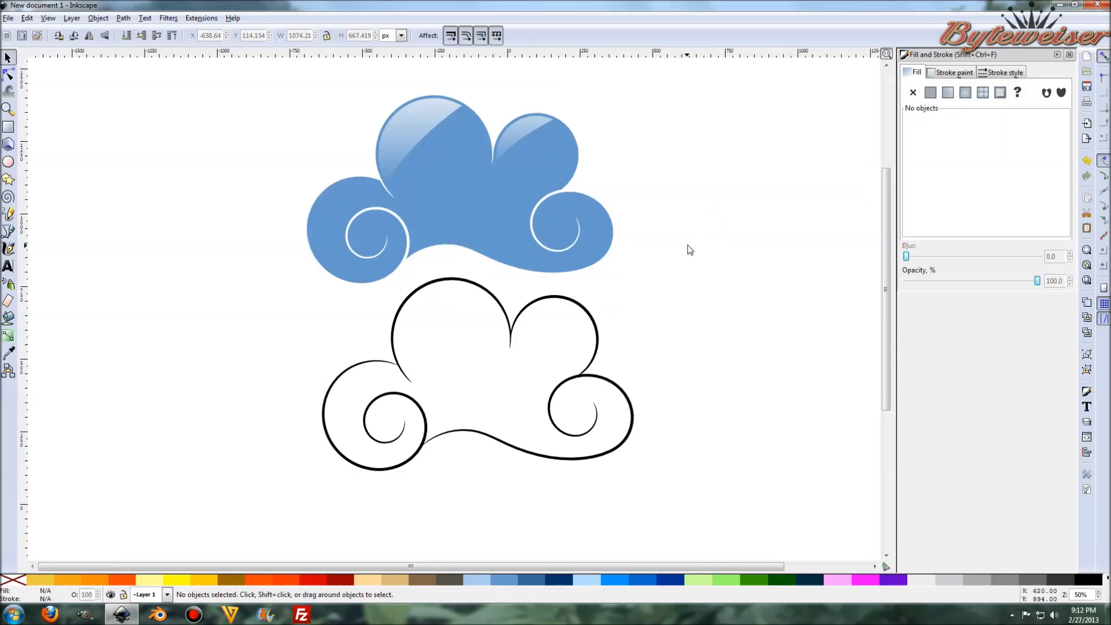